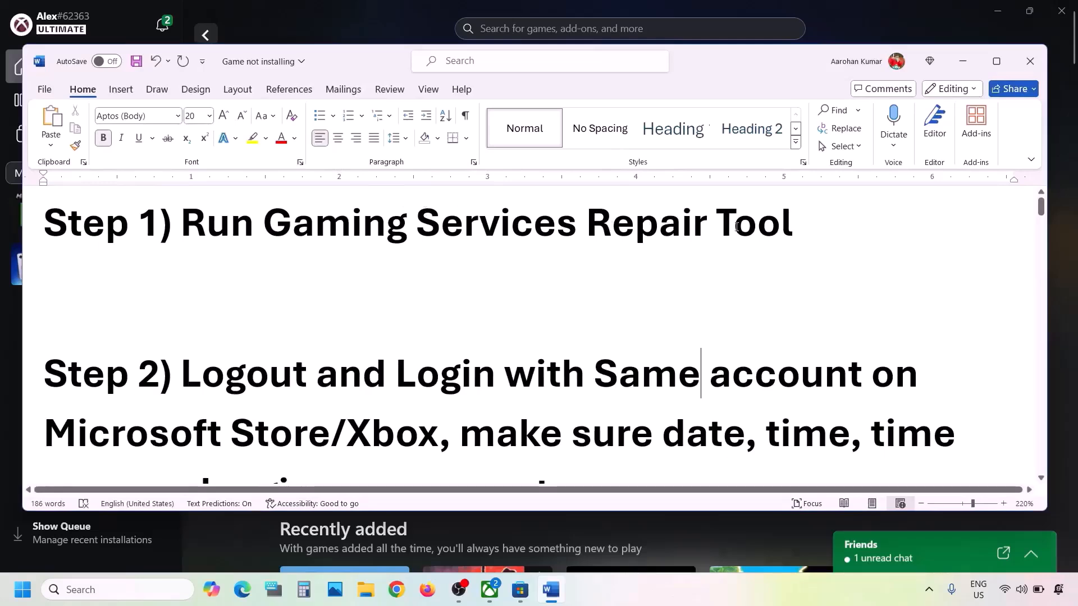
Run the Gaming Services Repair Tool from the Xbox app's Support menu until every check completes.
left_click(258, 2)
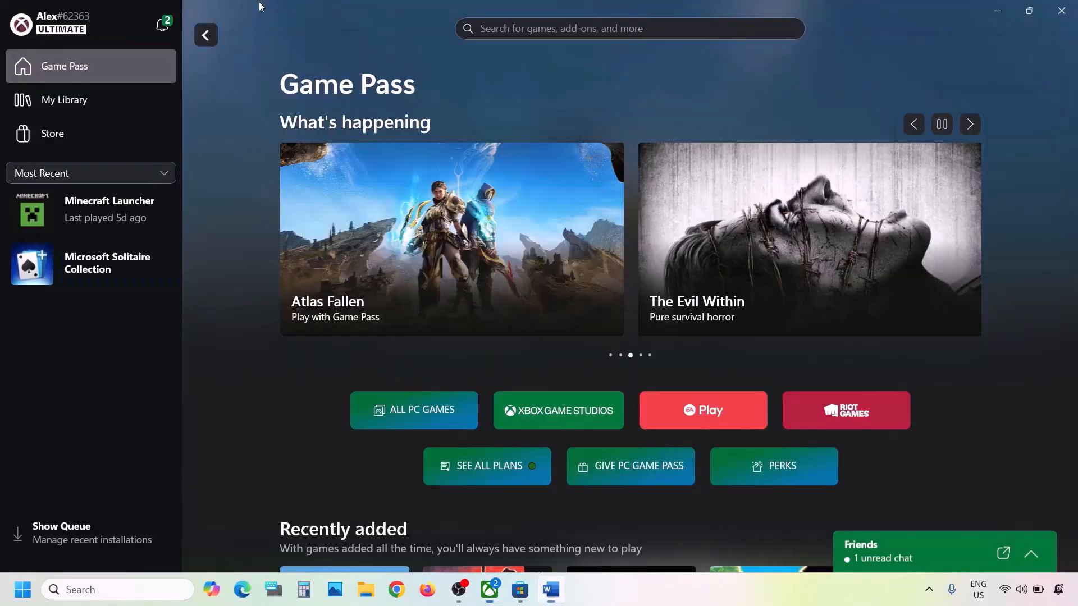
left_click(117, 25)
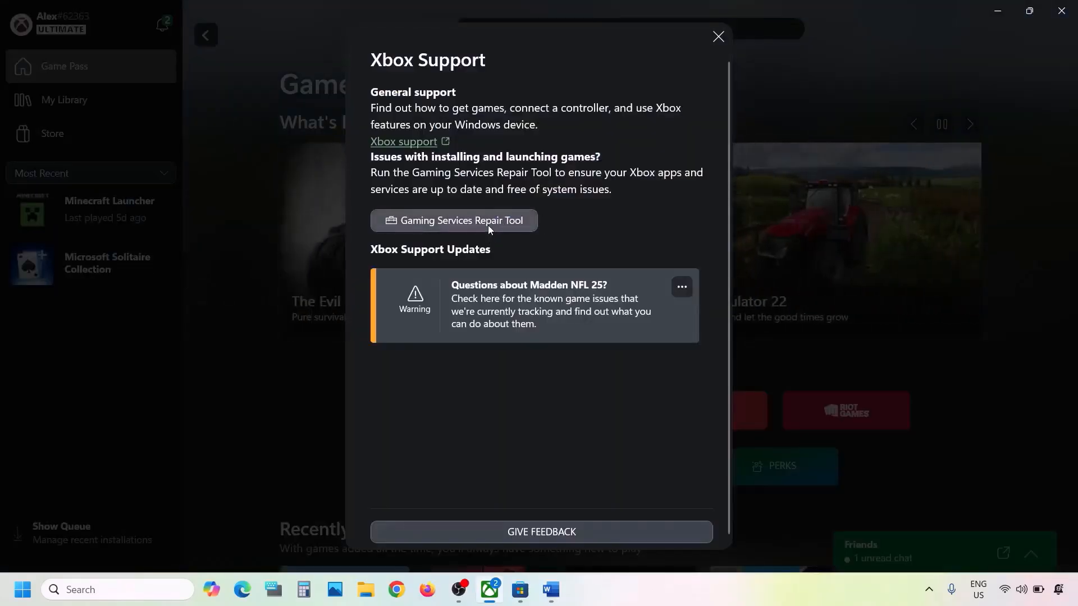
left_click(487, 225)
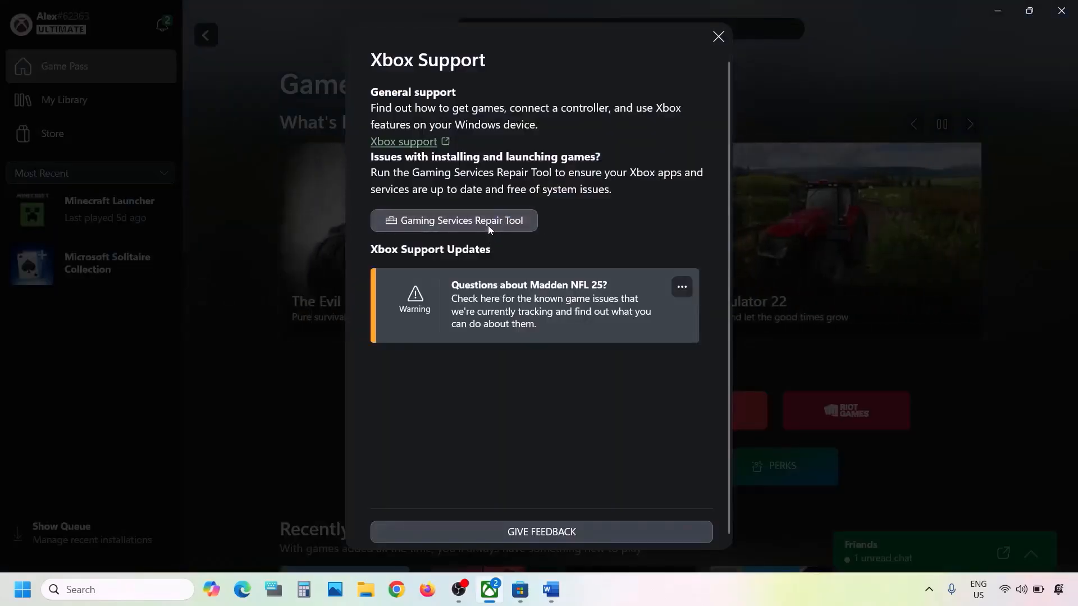
left_click(691, 380)
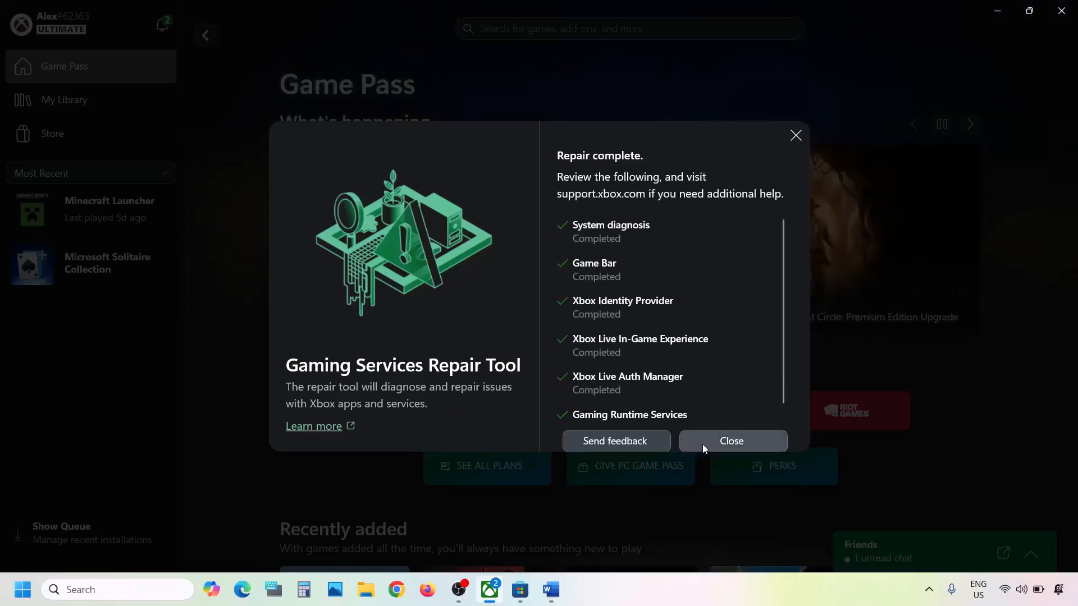
left_click(702, 443)
Web-search 'Gaming Services Repair Tool', using the name copied from the Word checklist.
left_click(551, 590)
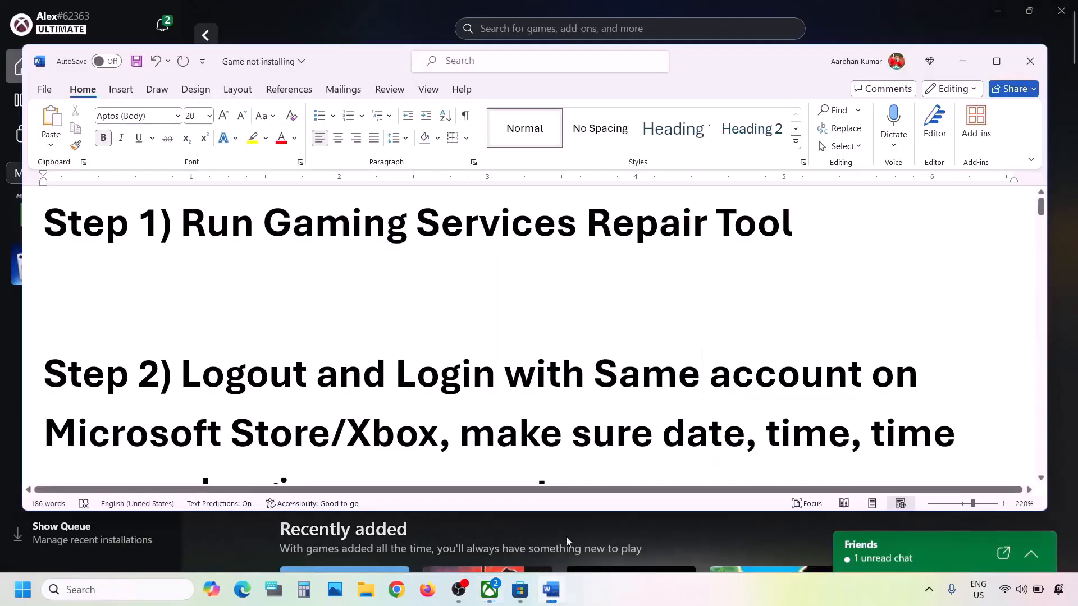
left_click_drag(804, 229, 264, 224)
key("ctrl+c")
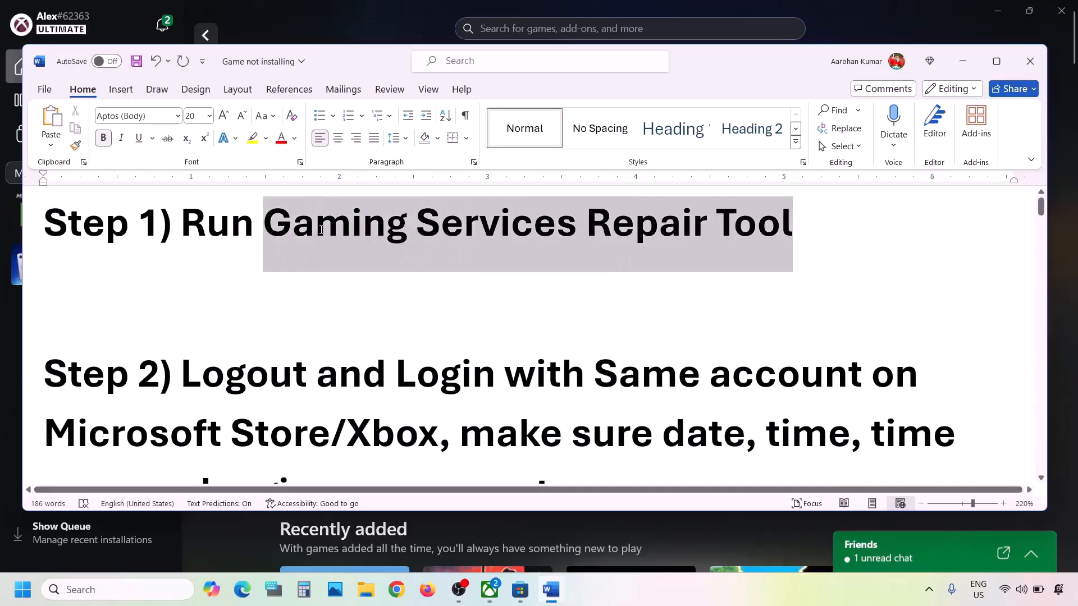
left_click(398, 595)
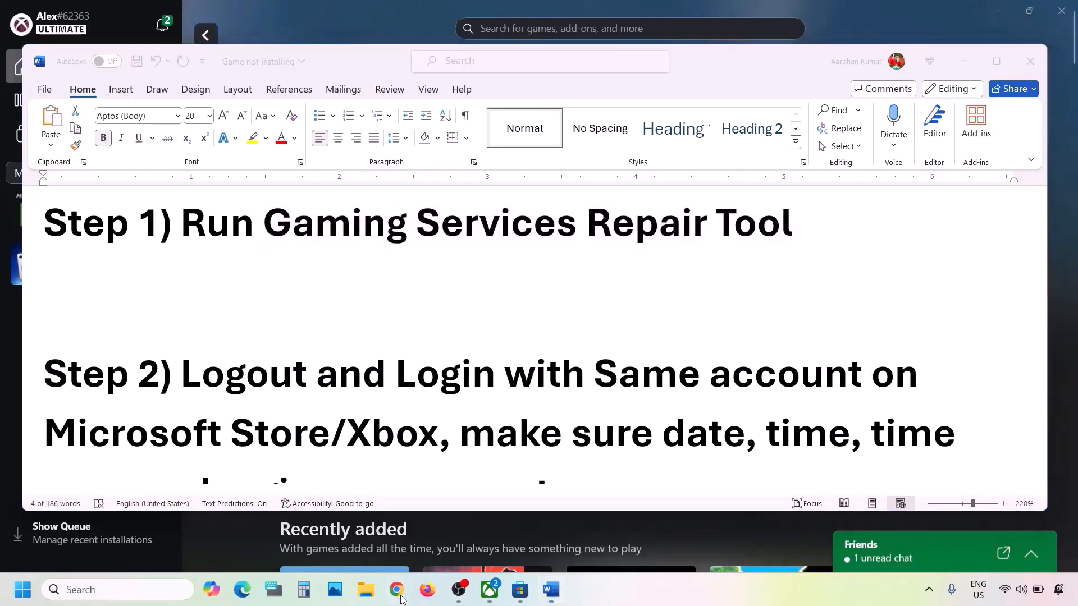
key("ctrl+v")
key("Return")
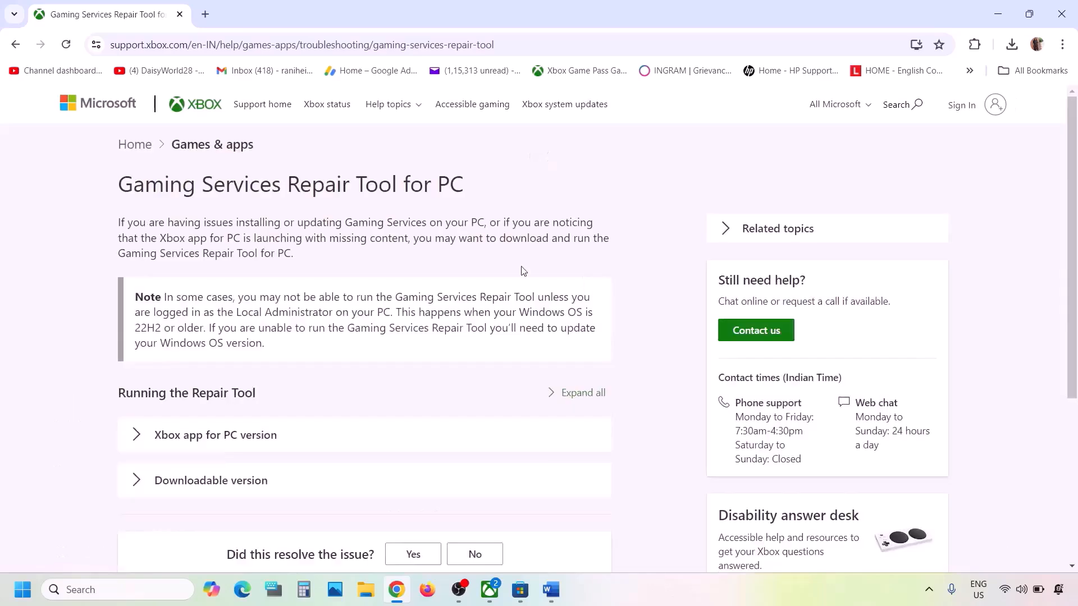
Download the tool's downloadable version, run it to a 0x0 success, and close its console.
scroll(270, 408, "down", 5)
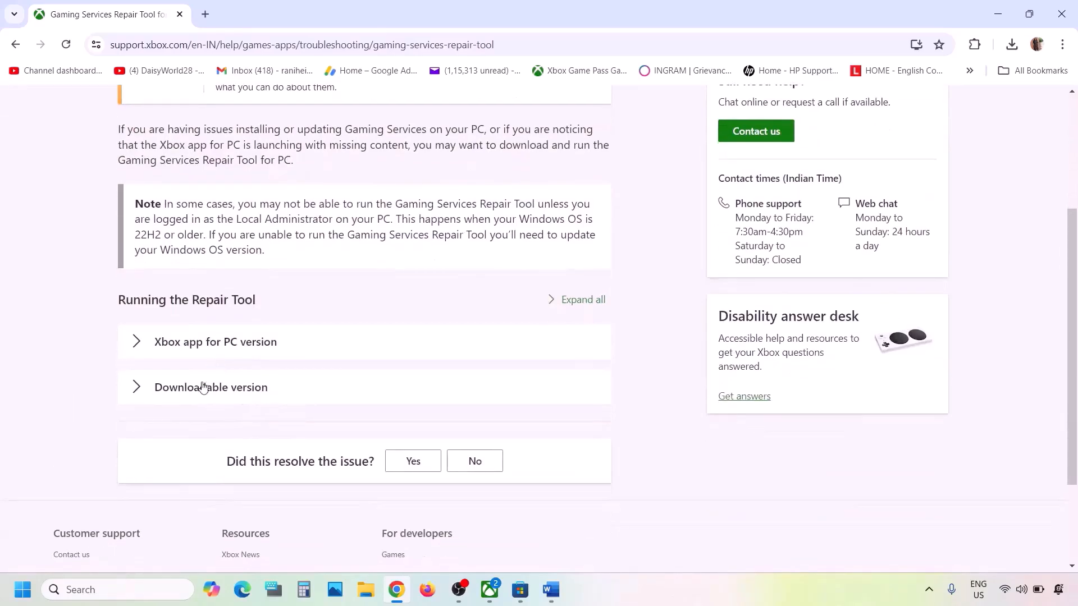
left_click(202, 389)
scroll(202, 389, "down", 12)
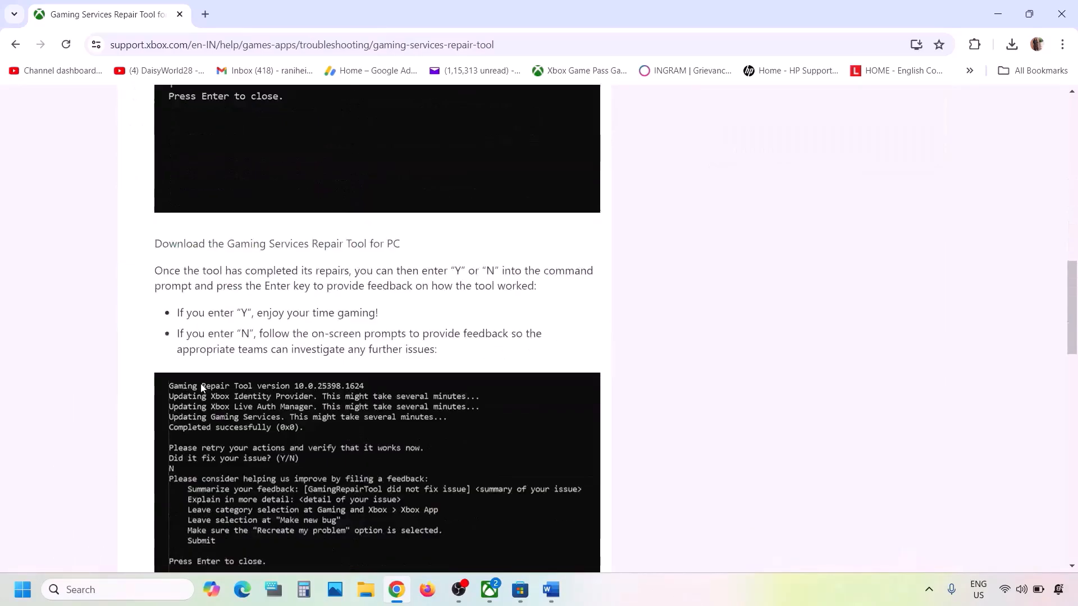
scroll(202, 389, "up", 3)
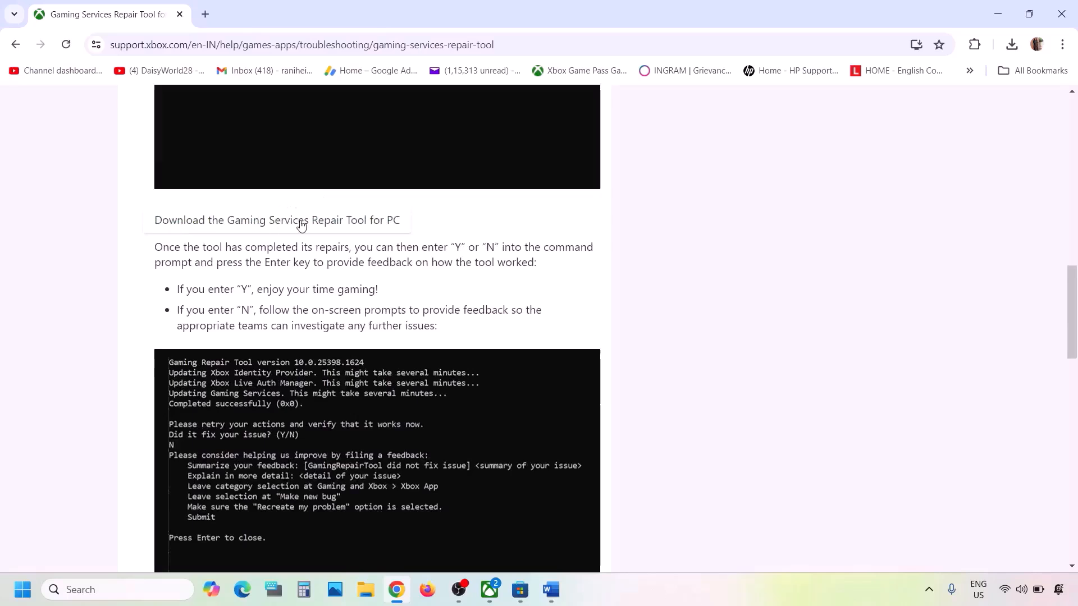
left_click(284, 228)
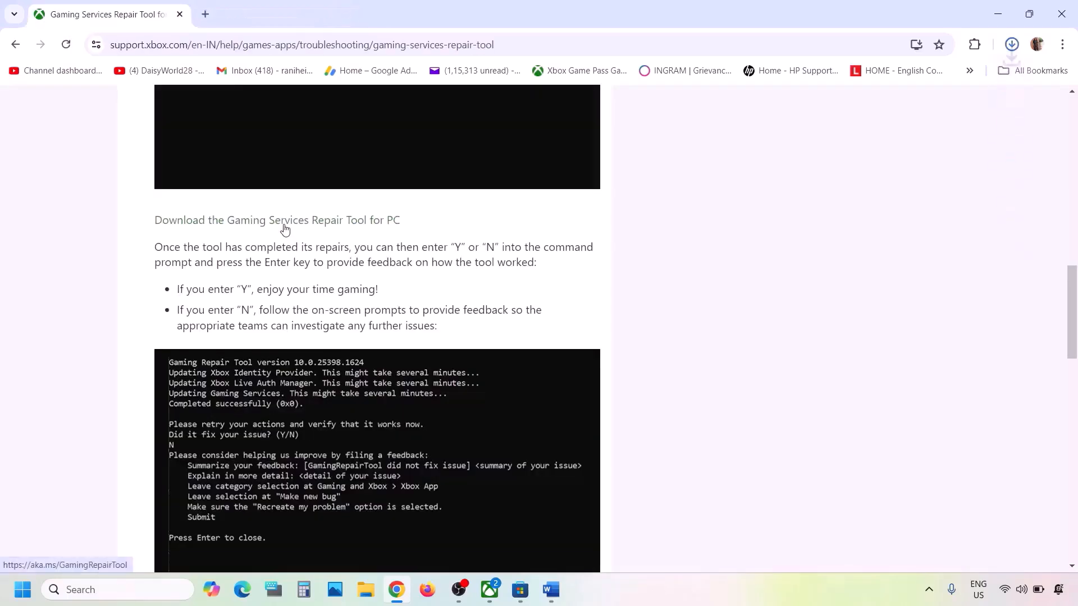
left_click(907, 90)
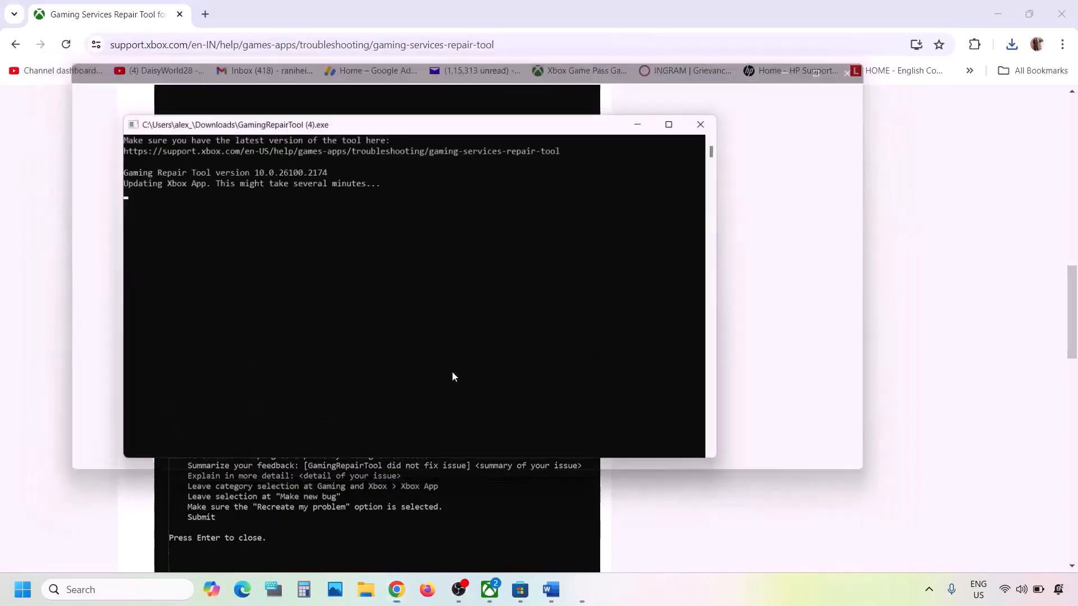
left_click_drag(122, 224, 269, 226)
left_click(711, 119)
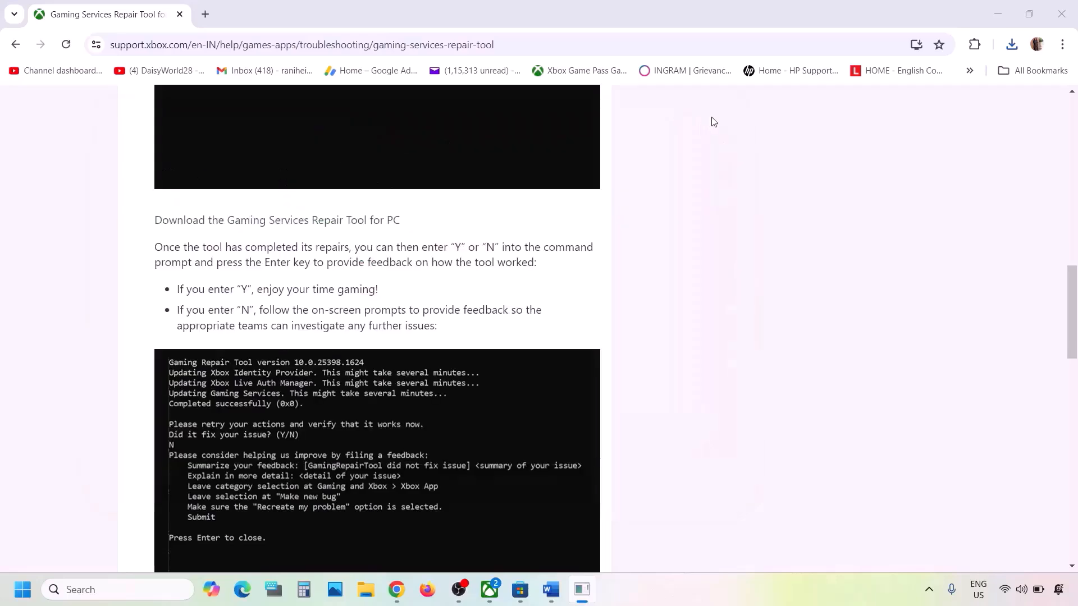
Review Step 2 about logging out and back in, then bring up Microsoft Store.
left_click(550, 589)
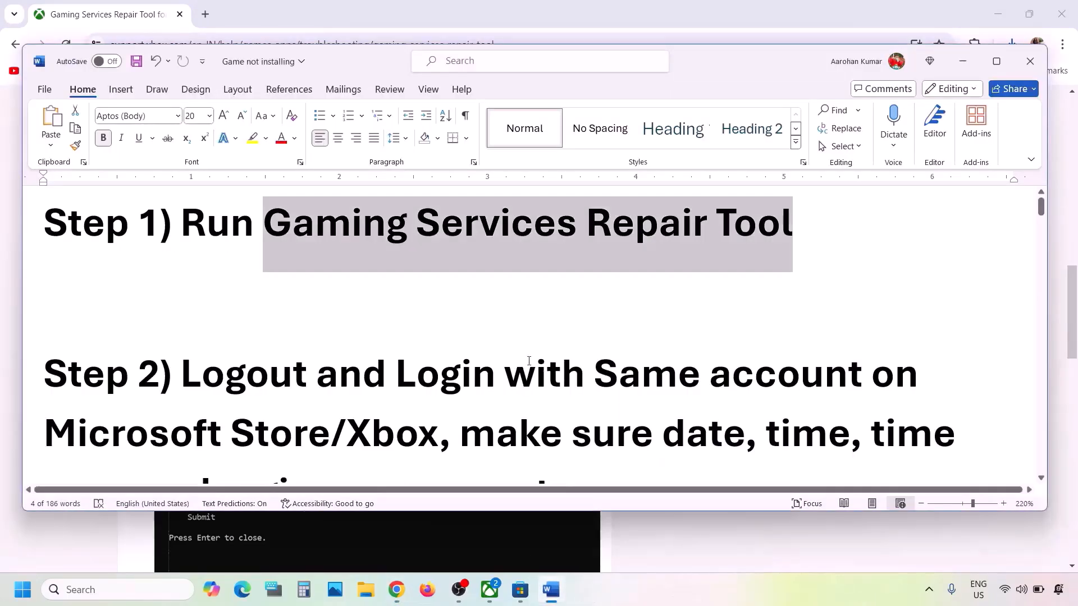
scroll(449, 343, "down", 1)
left_click_drag(186, 290, 436, 352)
left_click(435, 352)
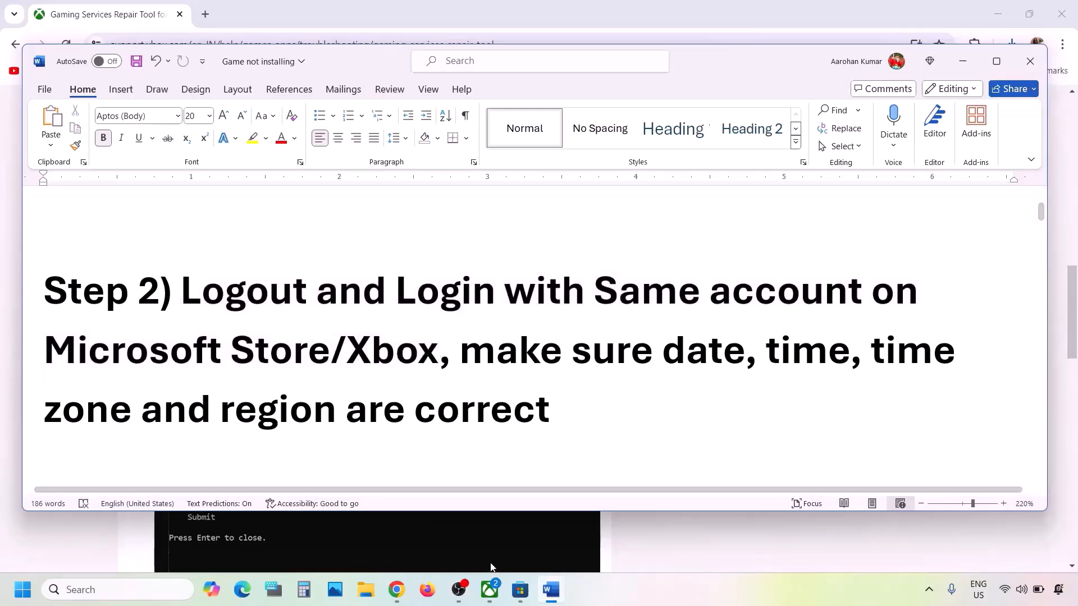
left_click(512, 594)
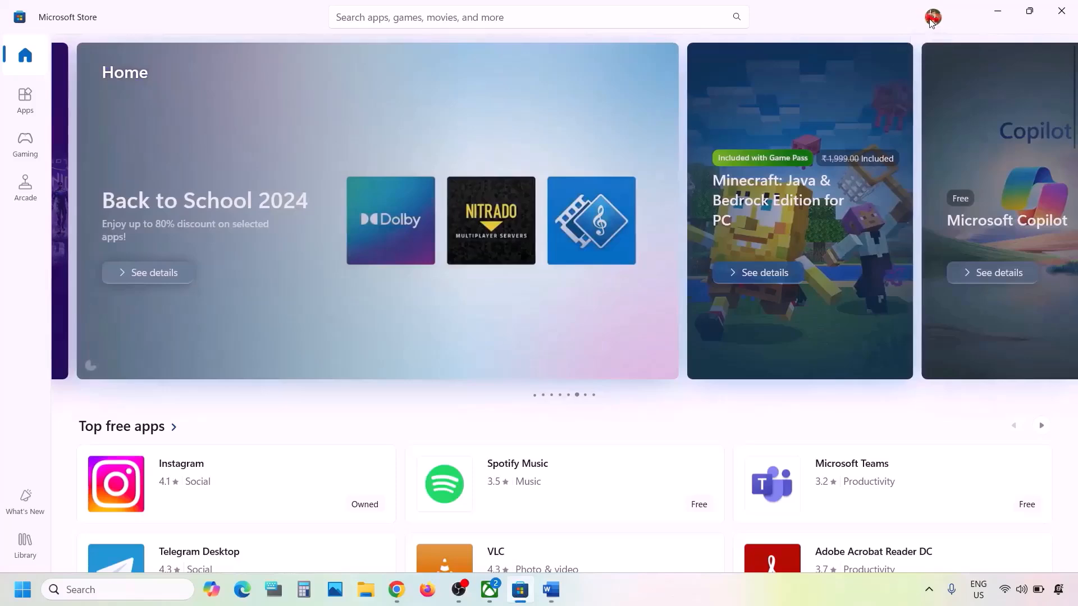
Sign out of Microsoft Store and sign back in with the second Microsoft account and its PIN.
left_click(933, 18)
left_click(784, 80)
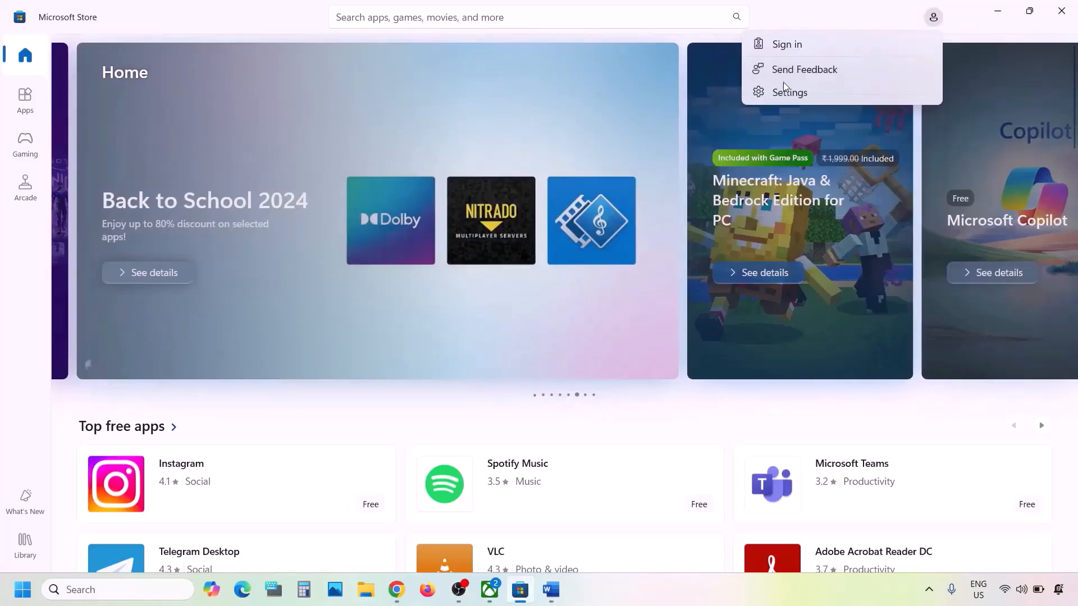
left_click(797, 52)
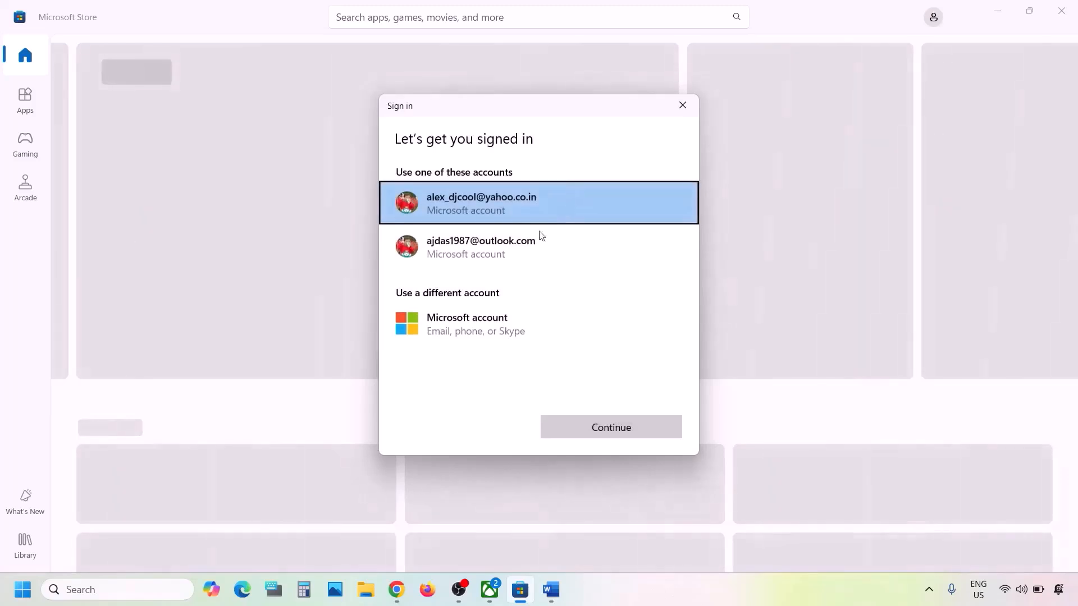
left_click(507, 247)
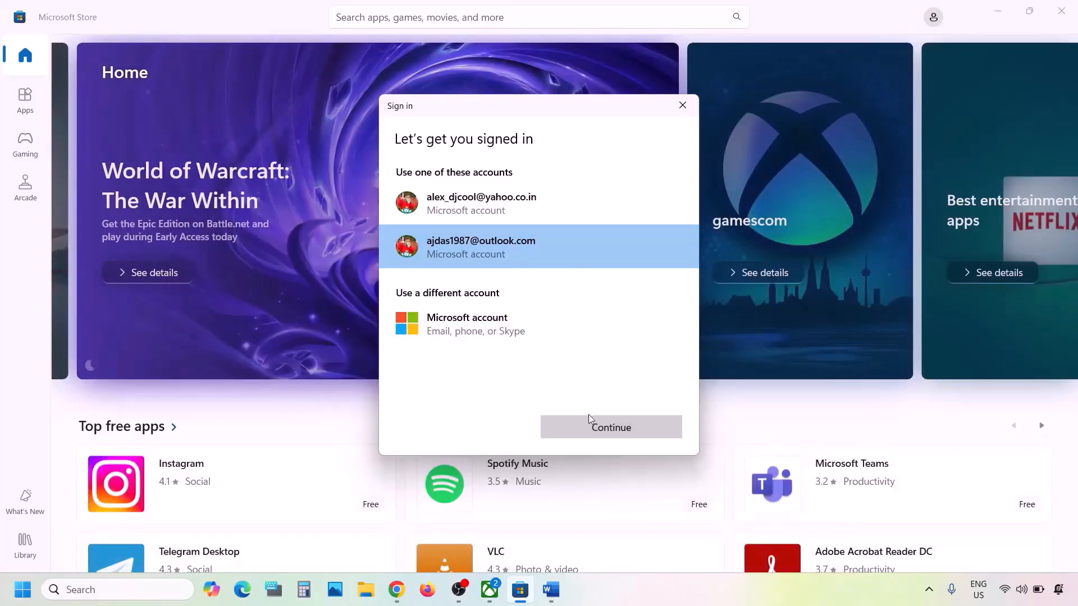
left_click(579, 426)
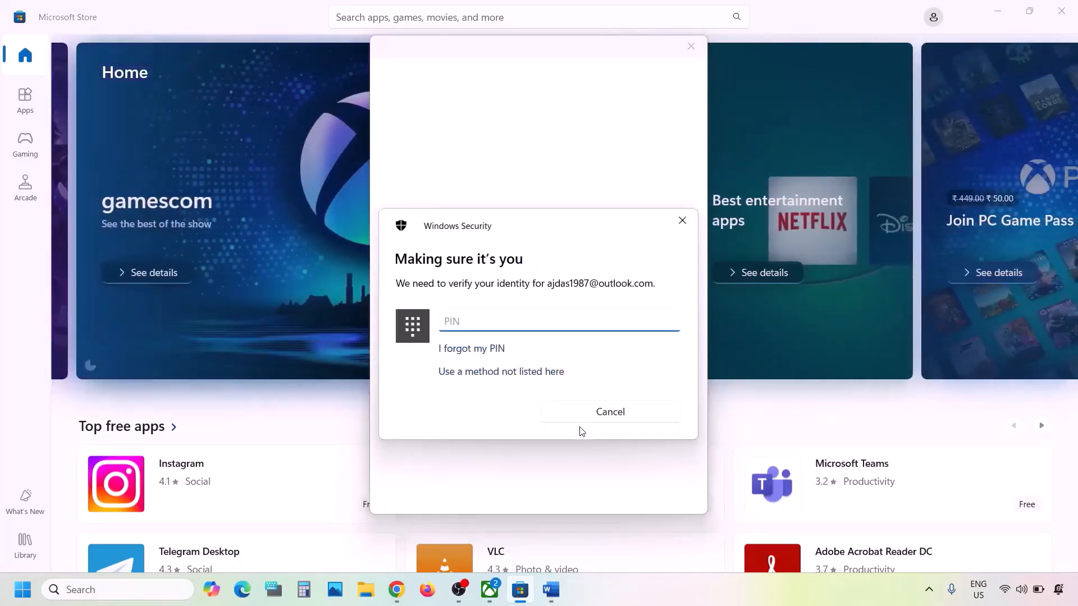
type("••••")
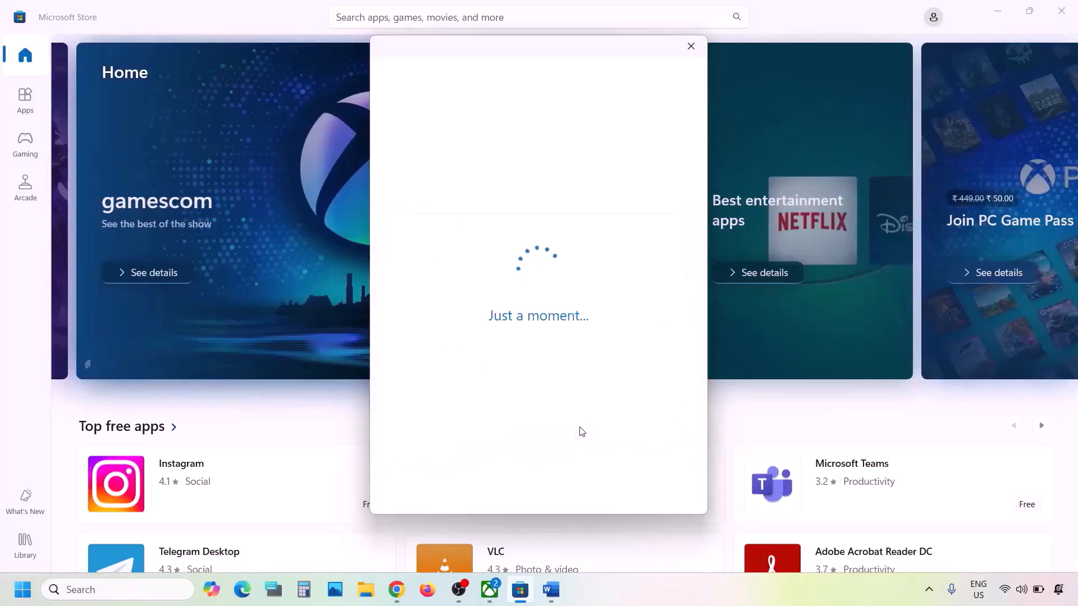
Sign out of the Xbox app and sign back in with the second Microsoft account, confirming with LET'S GO.
left_click(490, 589)
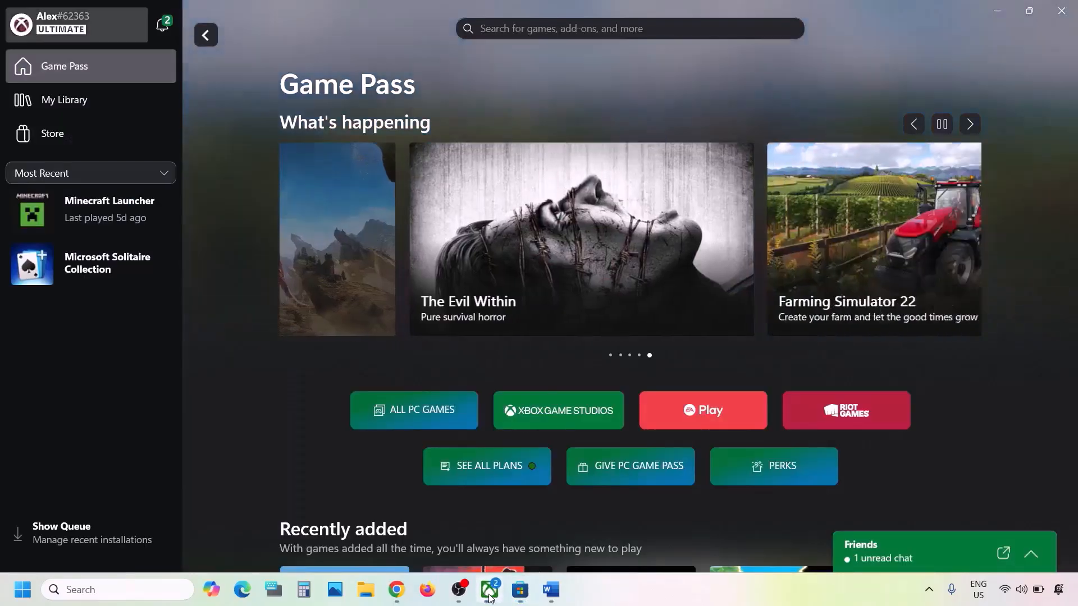
left_click(78, 34)
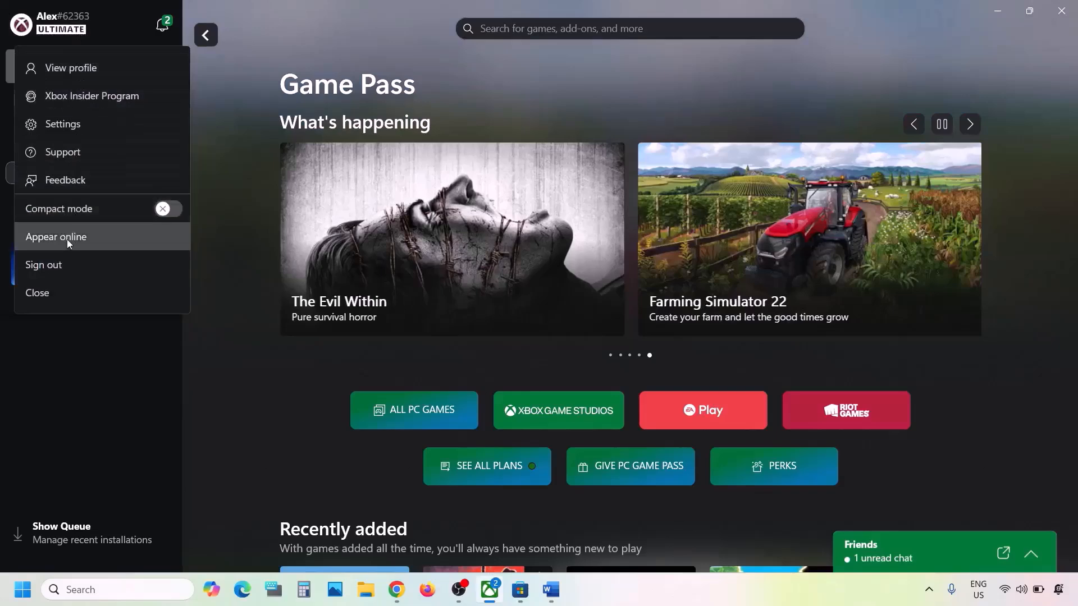
left_click(55, 266)
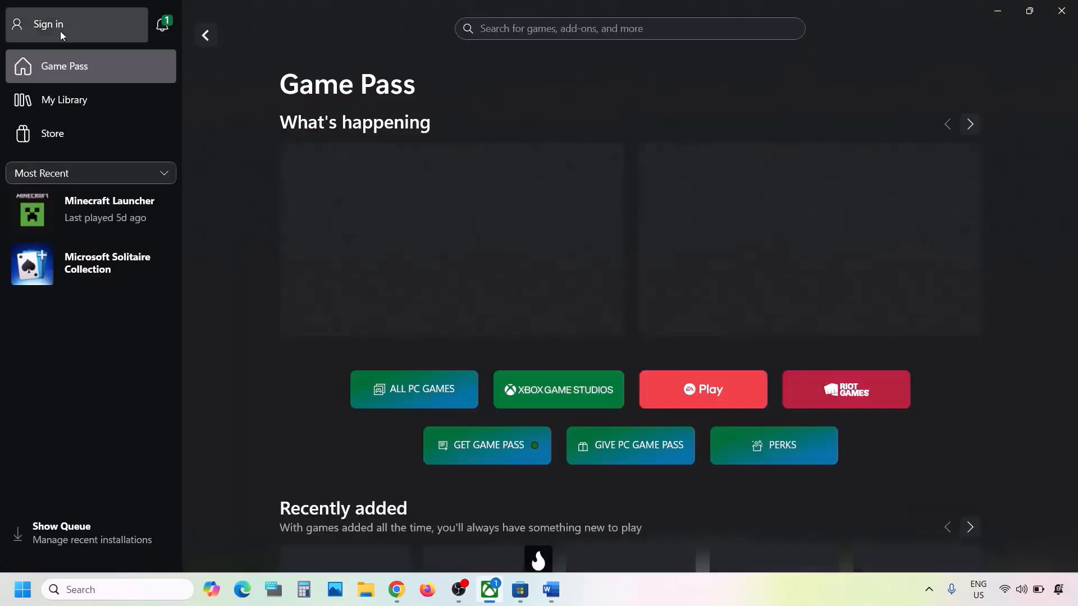
left_click(59, 30)
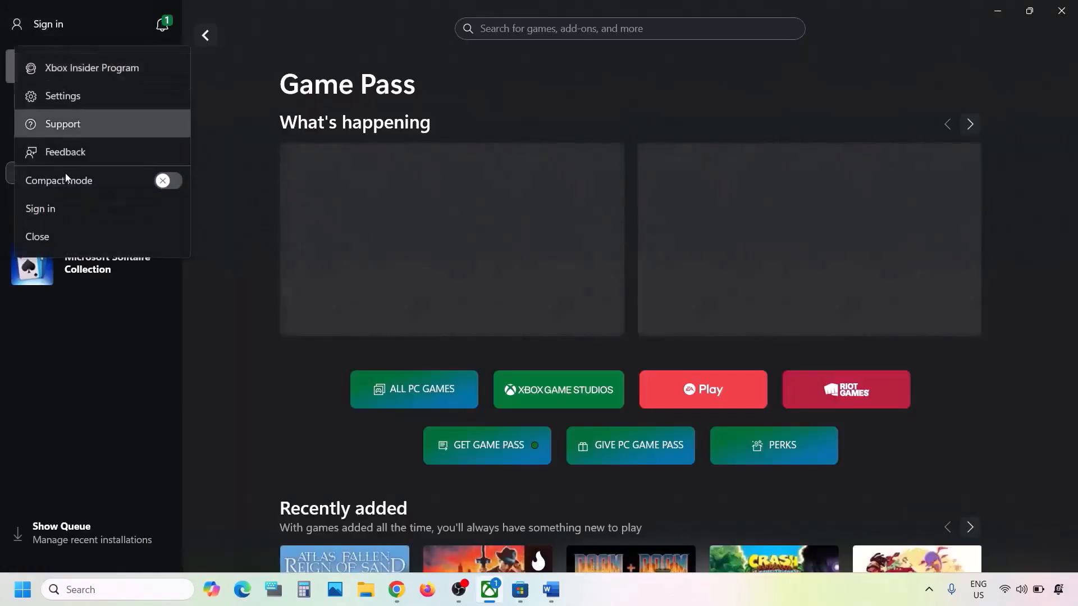
left_click(53, 207)
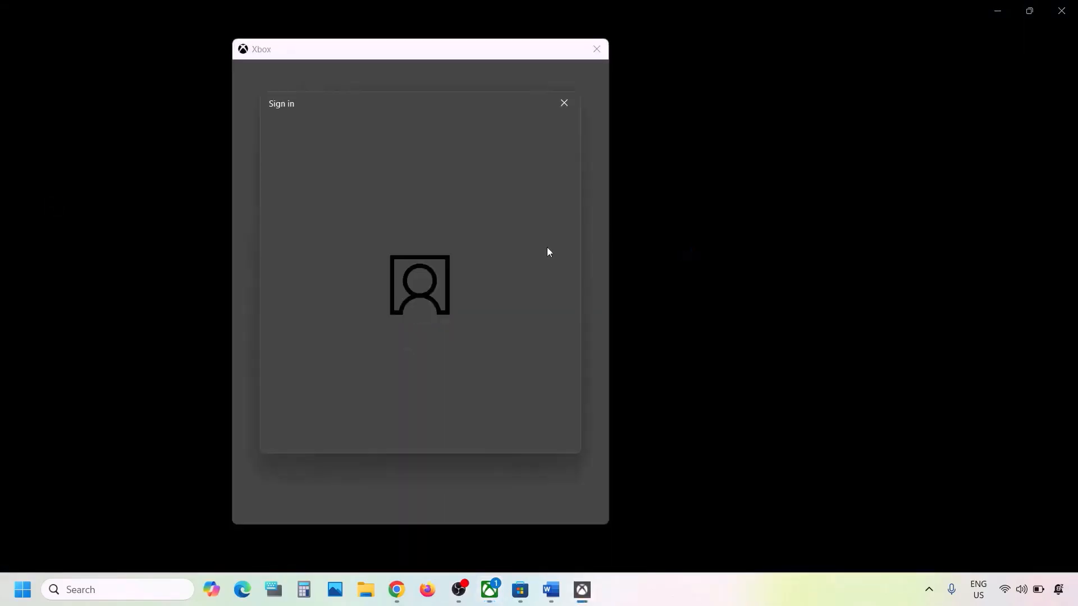
left_click(423, 251)
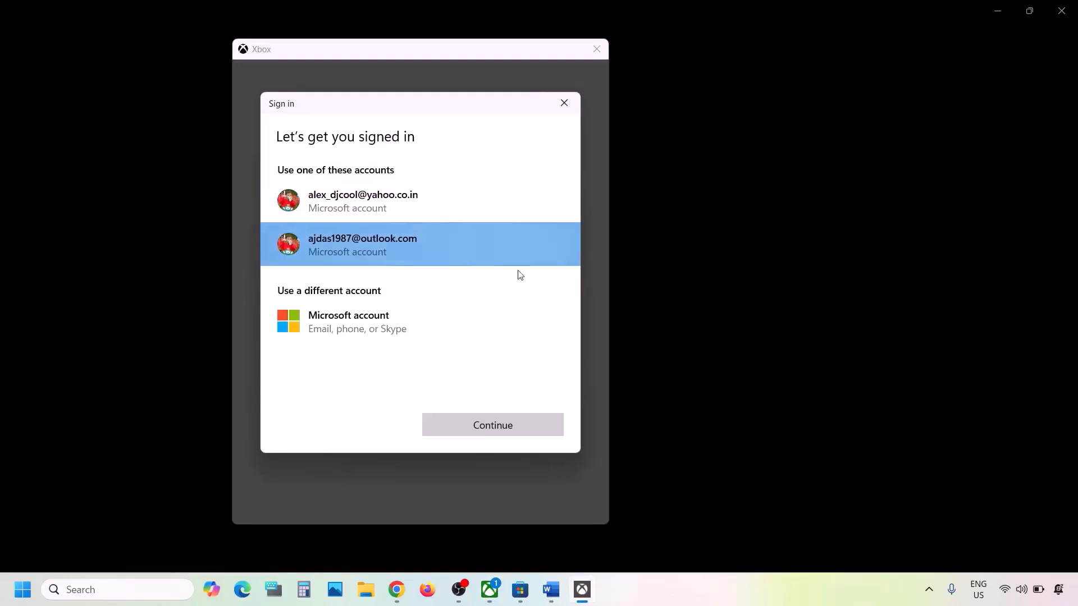
left_click(494, 428)
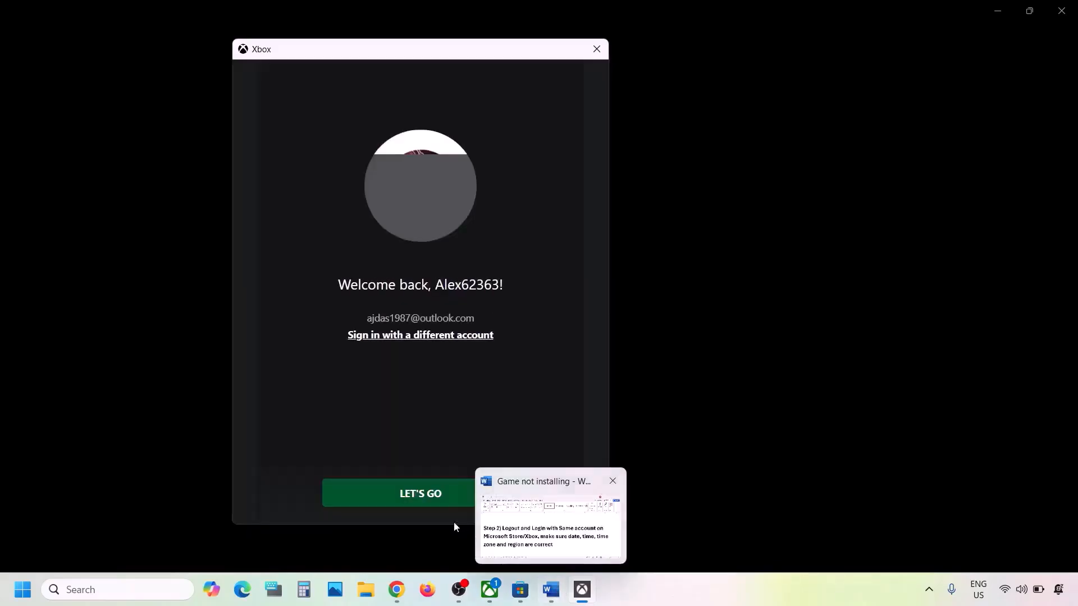
left_click(425, 498)
Read Step 2's requirement for correct date, time, time zone and region, then open Start.
left_click(552, 595)
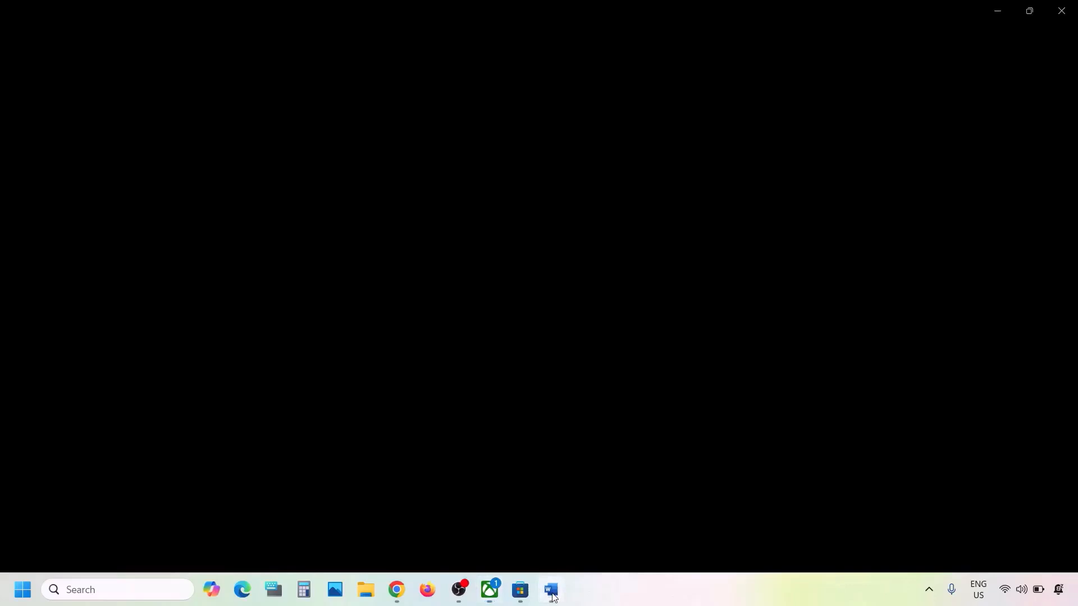
scroll(361, 313, "down", 1)
scroll(362, 313, "down", 1)
scroll(362, 313, "up", 1)
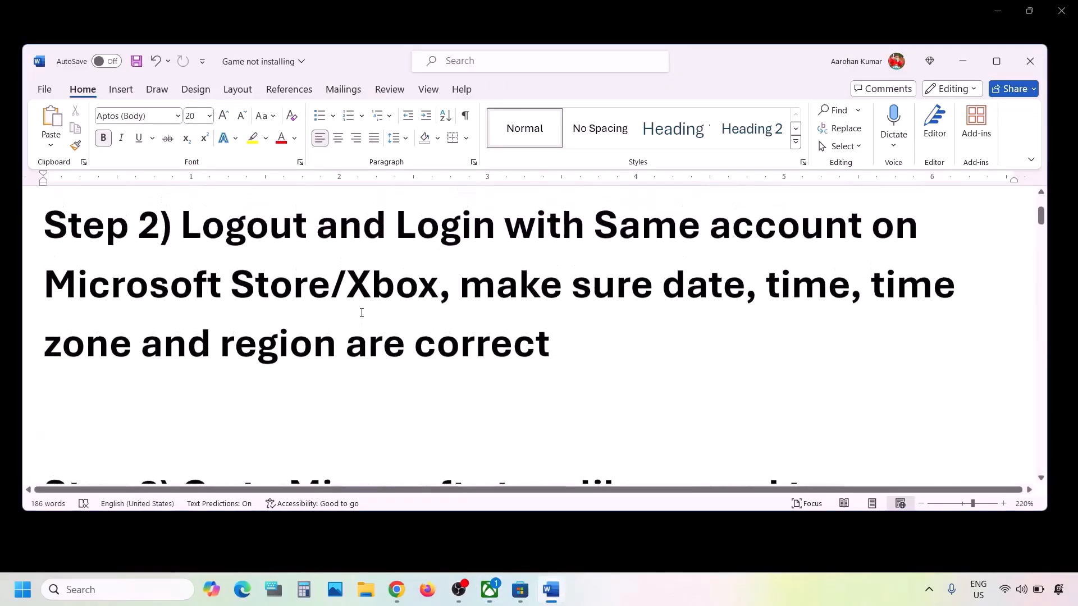
left_click_drag(446, 288, 594, 346)
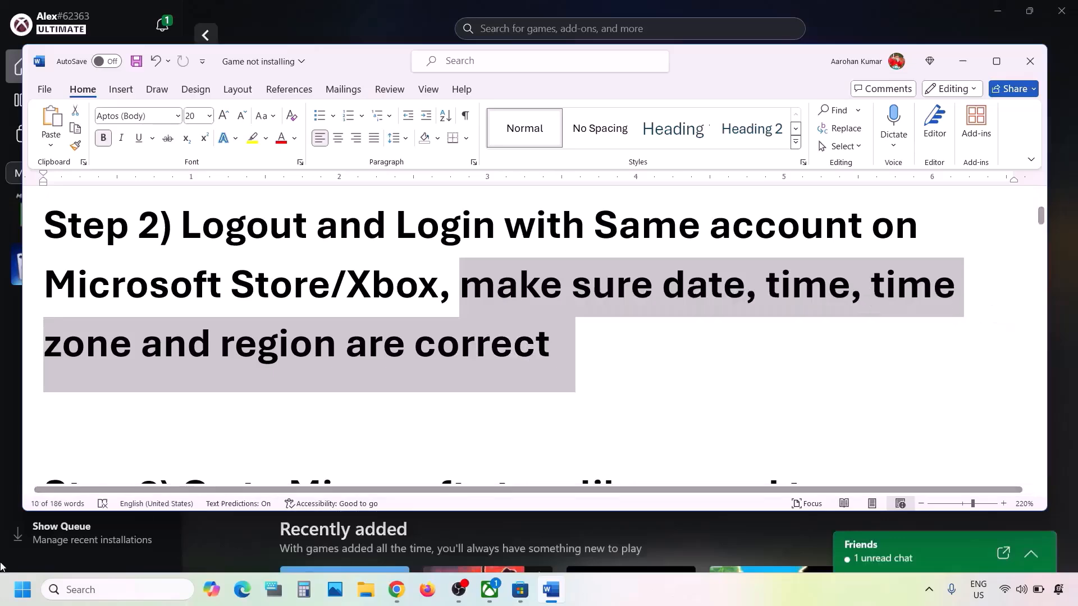
left_click(21, 589)
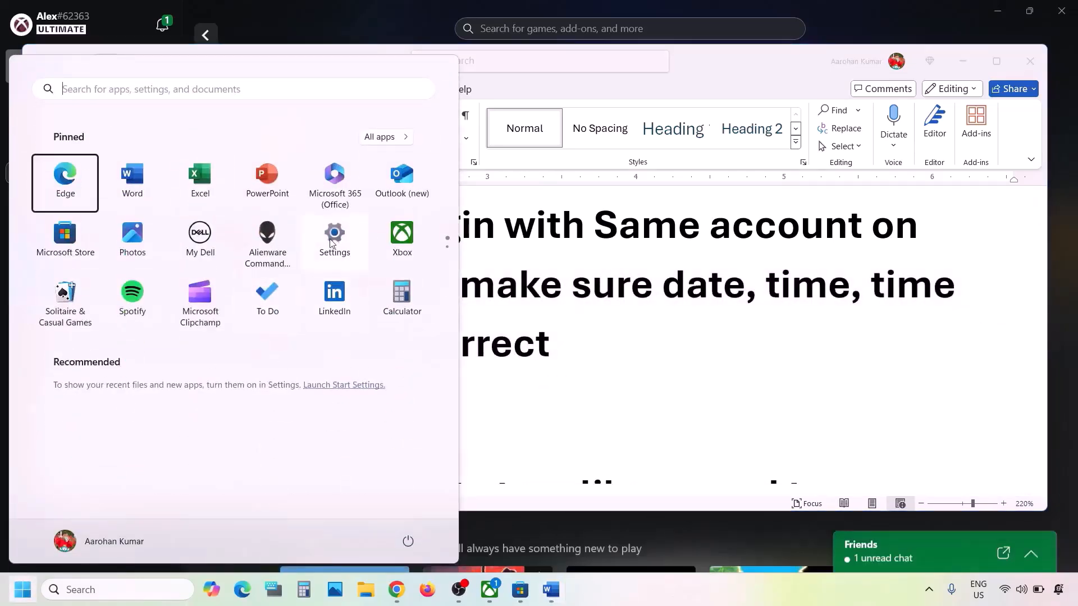
Confirm automatic time and time zone are on and sync the clock with time.windows.com.
left_click(334, 236)
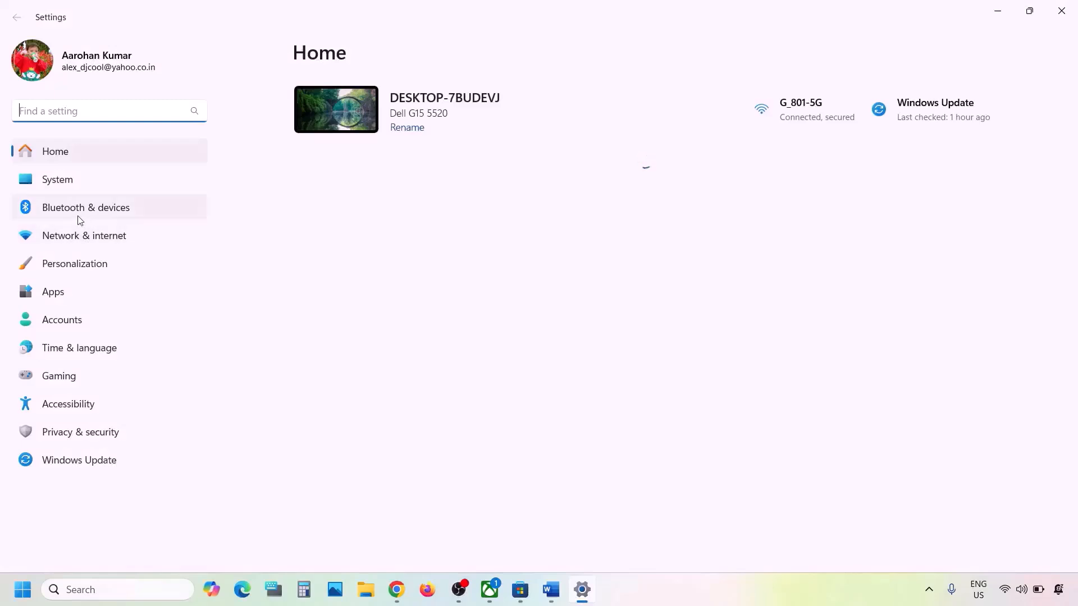
left_click(81, 348)
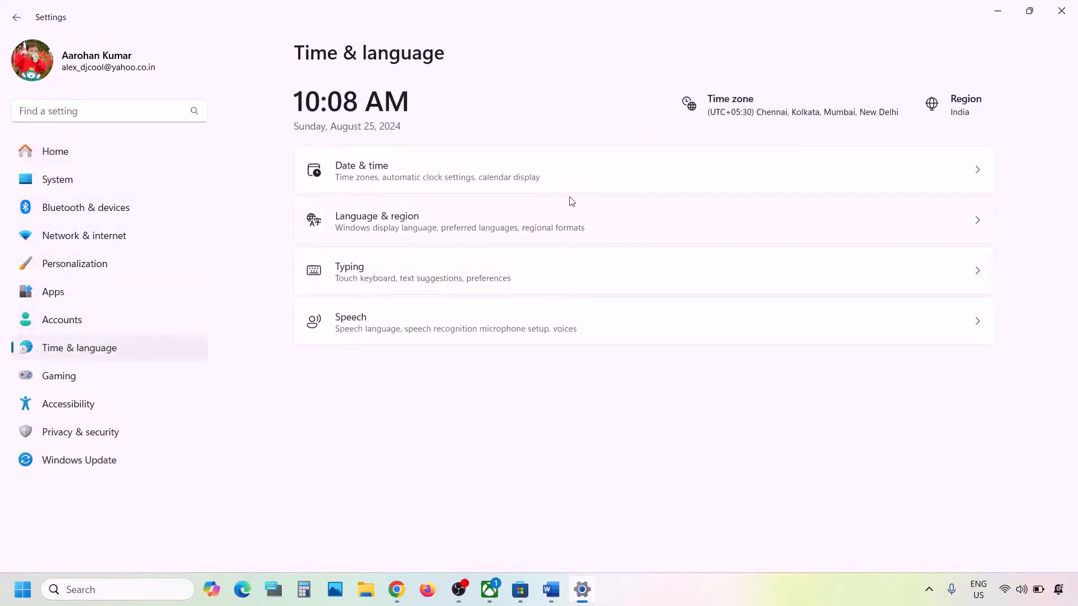
left_click(466, 178)
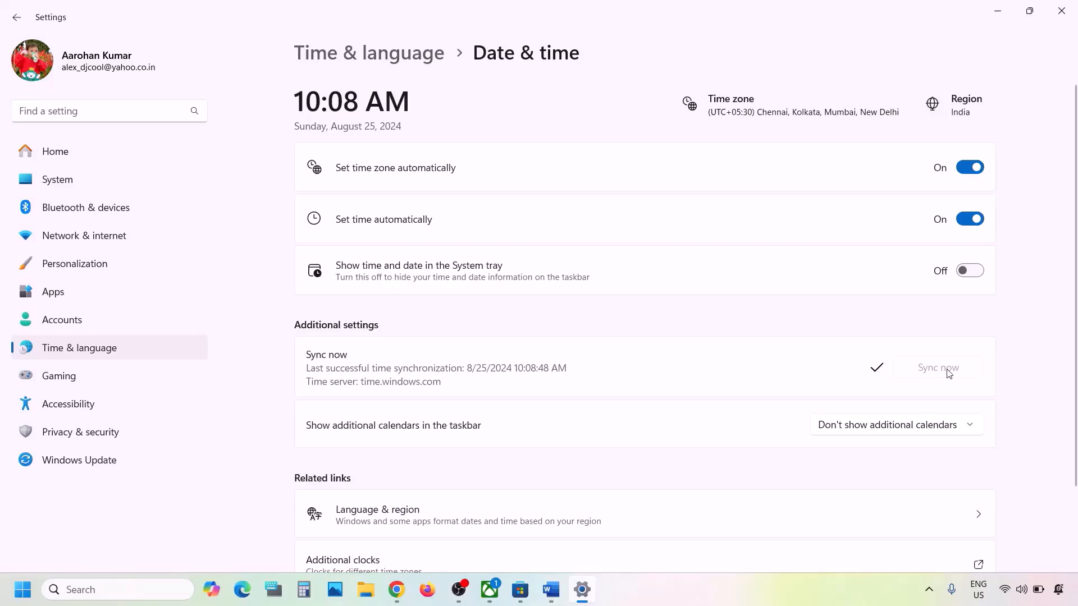
left_click(110, 349)
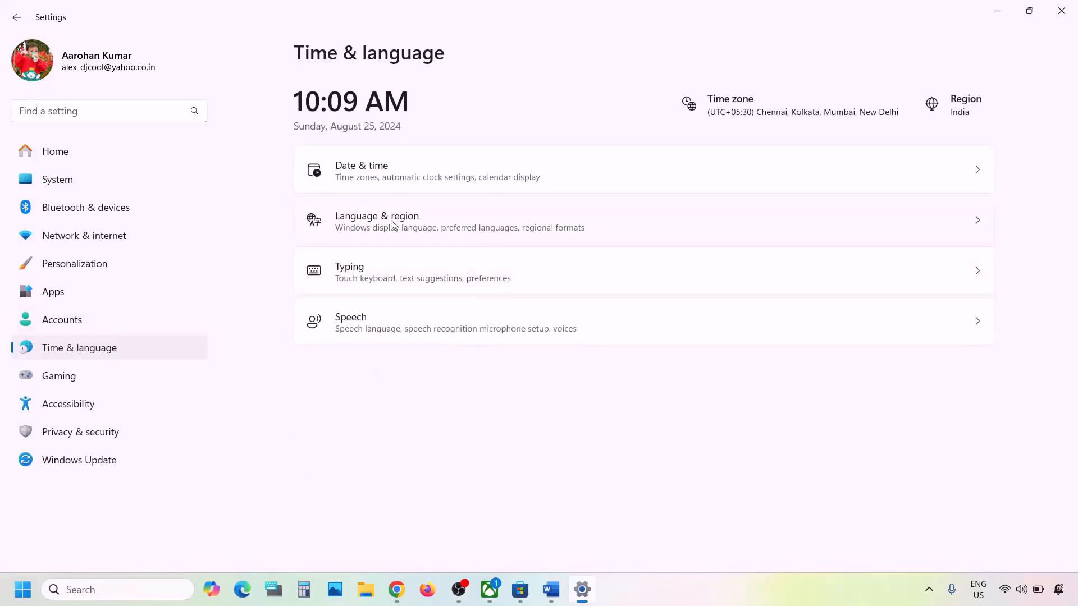
Verify Country or region is India, close Settings, and read Step 3 in the checklist.
left_click(415, 220)
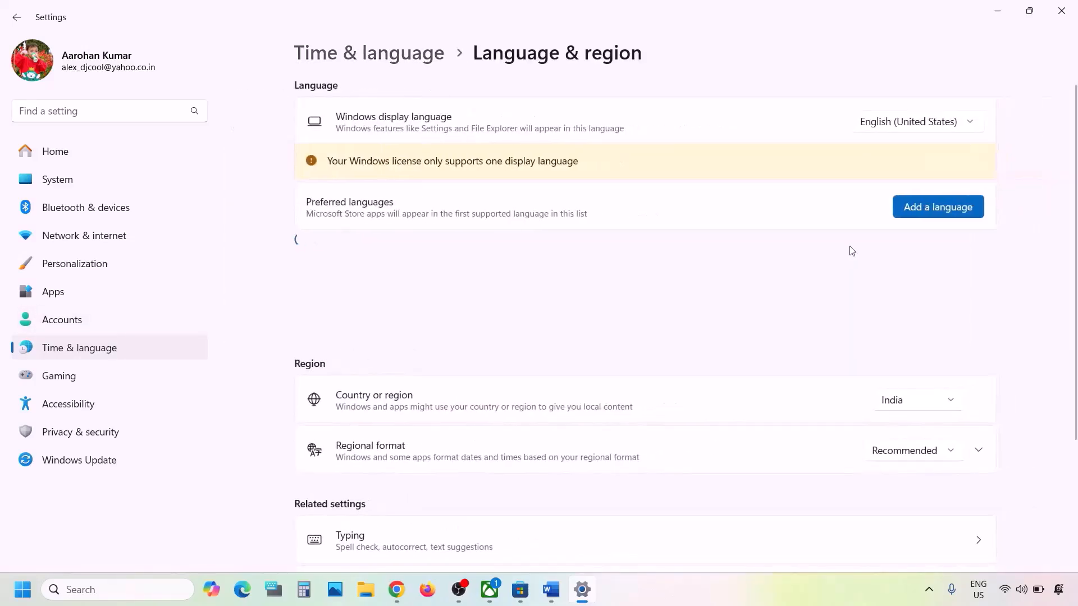
left_click(930, 406)
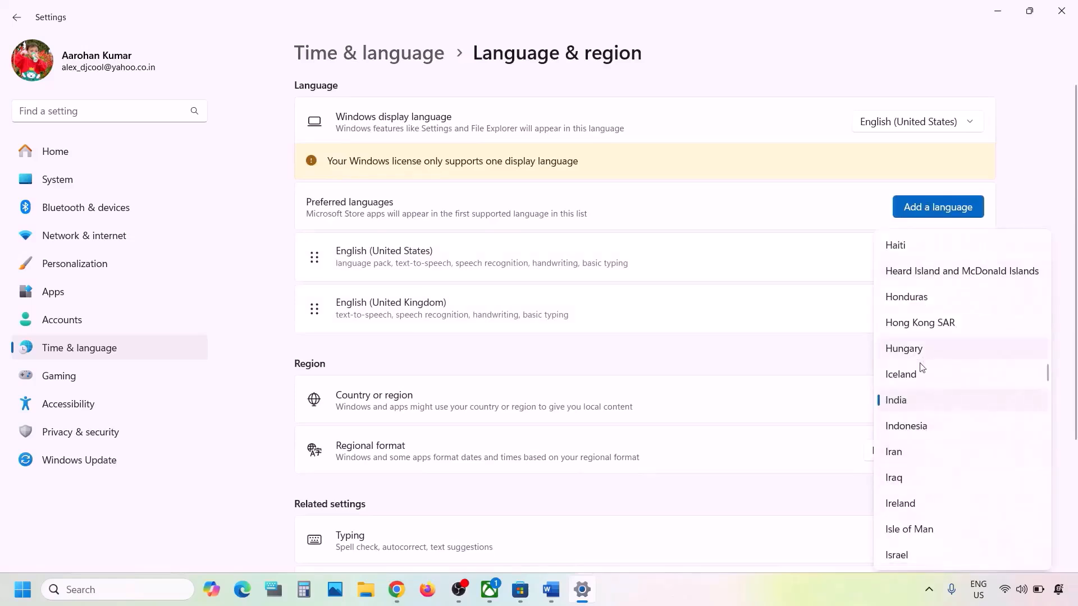
left_click(1067, 283)
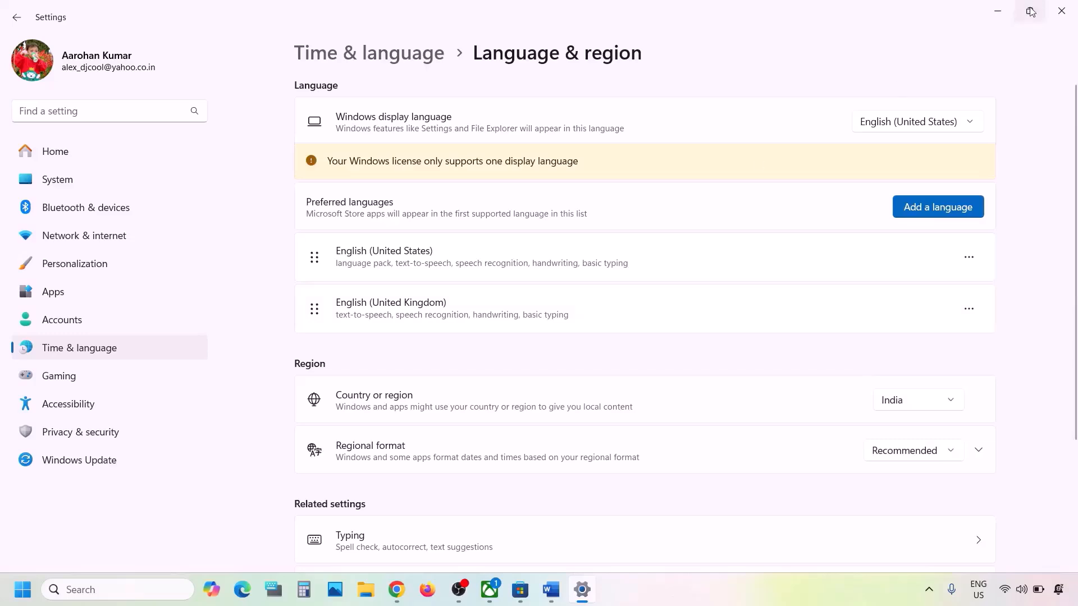
left_click(1056, 15)
scroll(497, 380, "down", 4)
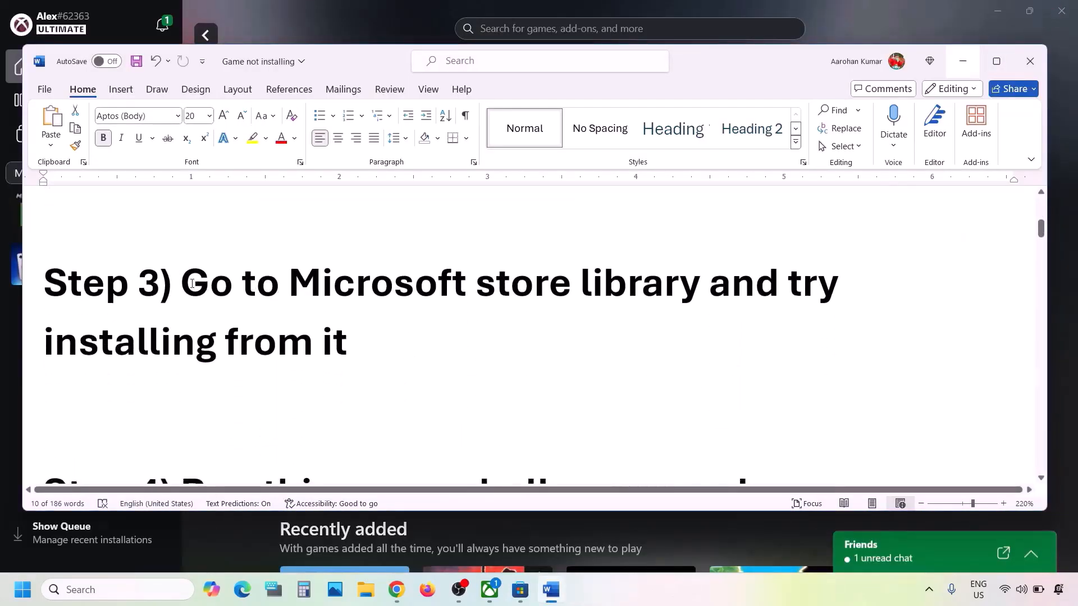
left_click_drag(192, 283, 347, 340)
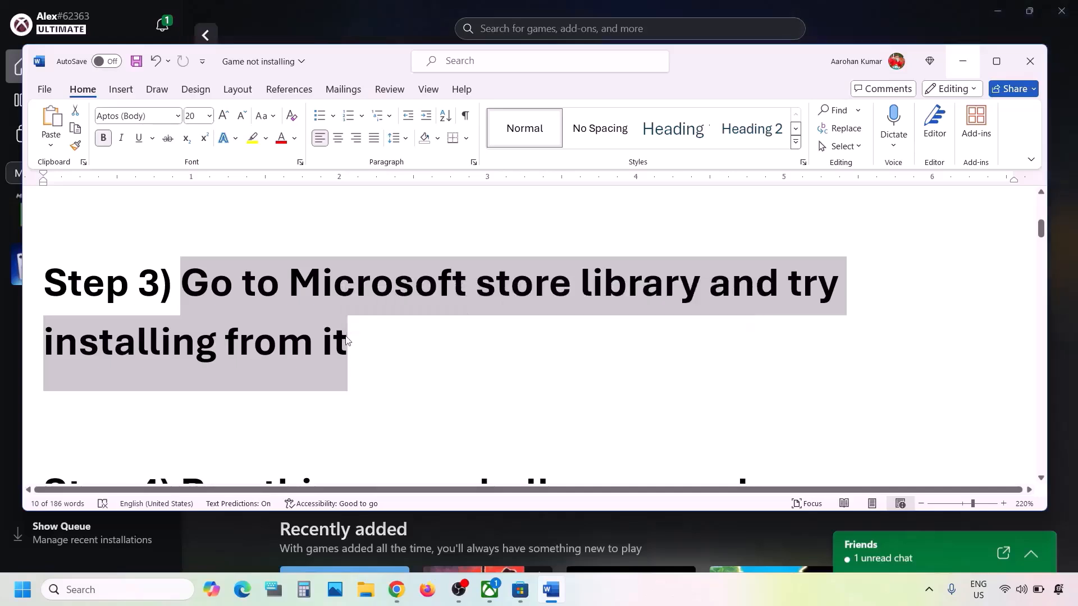
left_click(347, 341)
Check the Store's downloads: Aliens: Dark Descent downloading and Nine Sols queued.
left_click(339, 32)
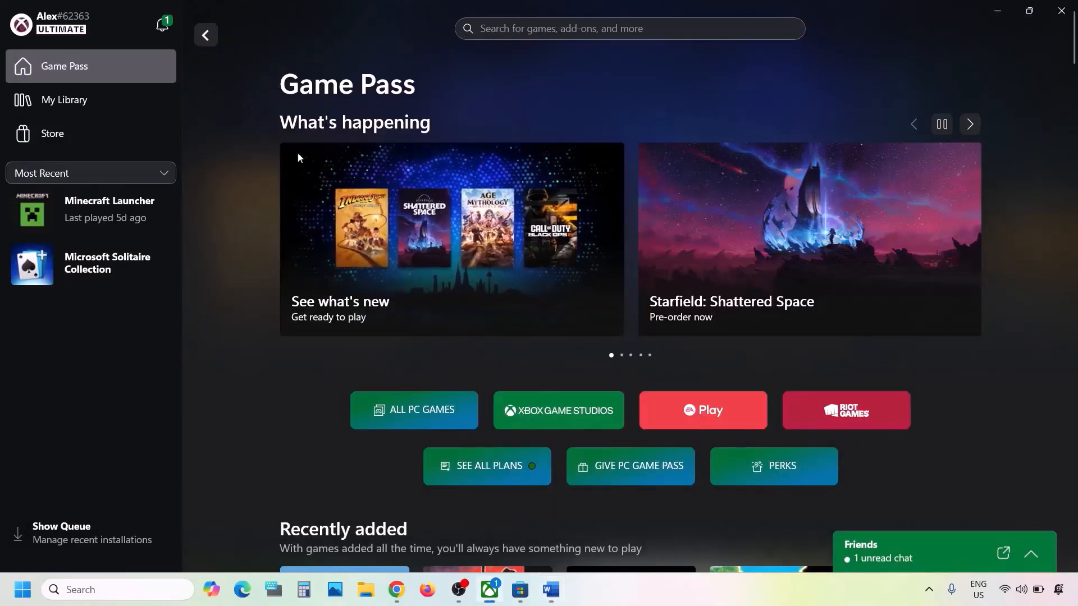
left_click(520, 589)
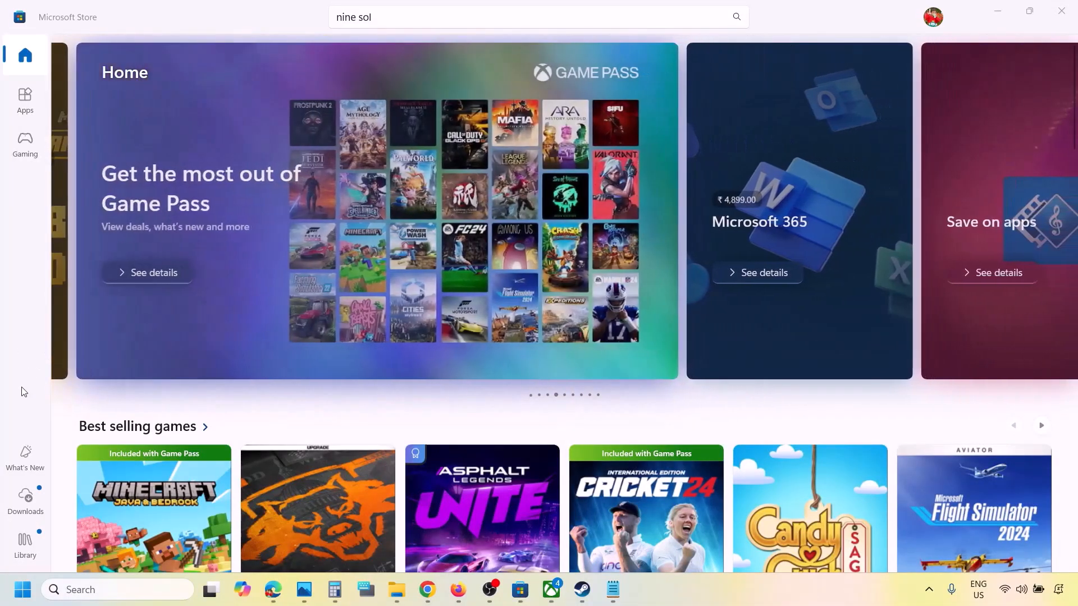
left_click(29, 497)
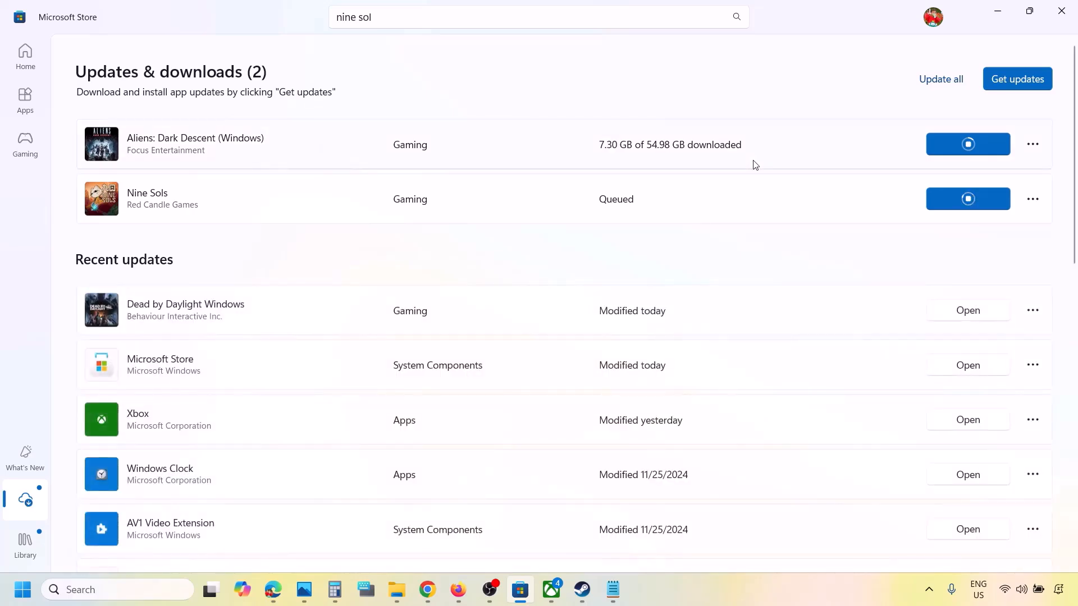
scroll(715, 342, "down", 5)
scroll(717, 344, "up", 5)
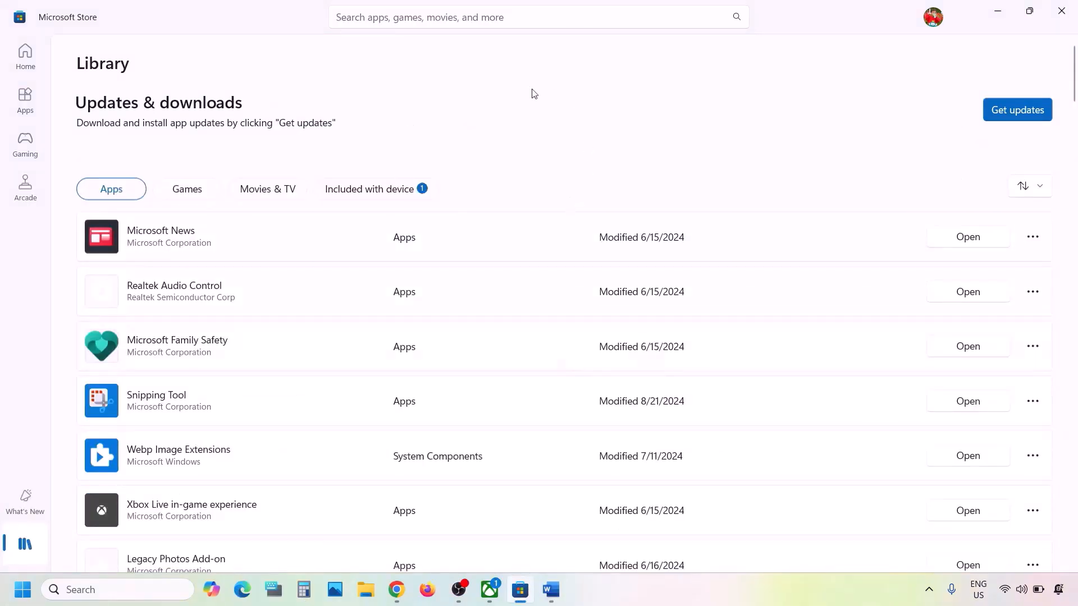
Minimize the Xbox app and return to the Word checklist at Step 4.
left_click(489, 590)
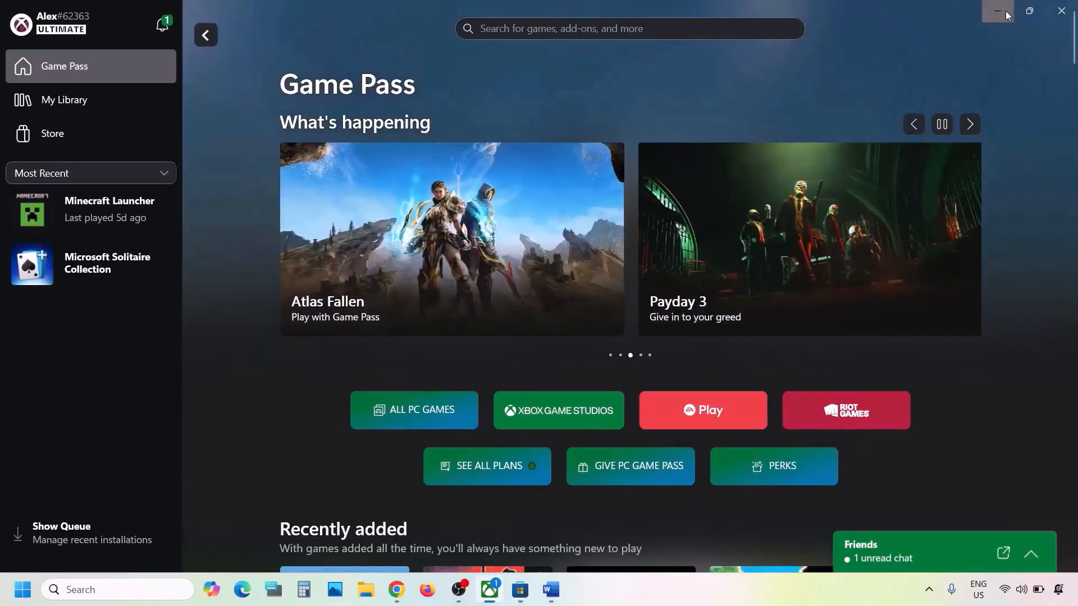
left_click(1005, 12)
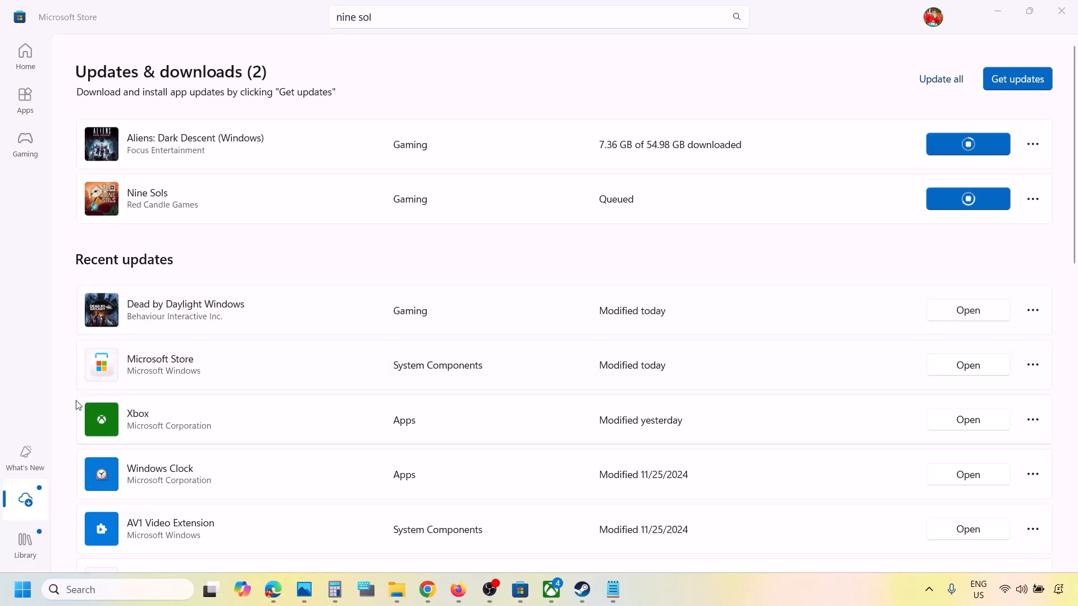
left_click(31, 507)
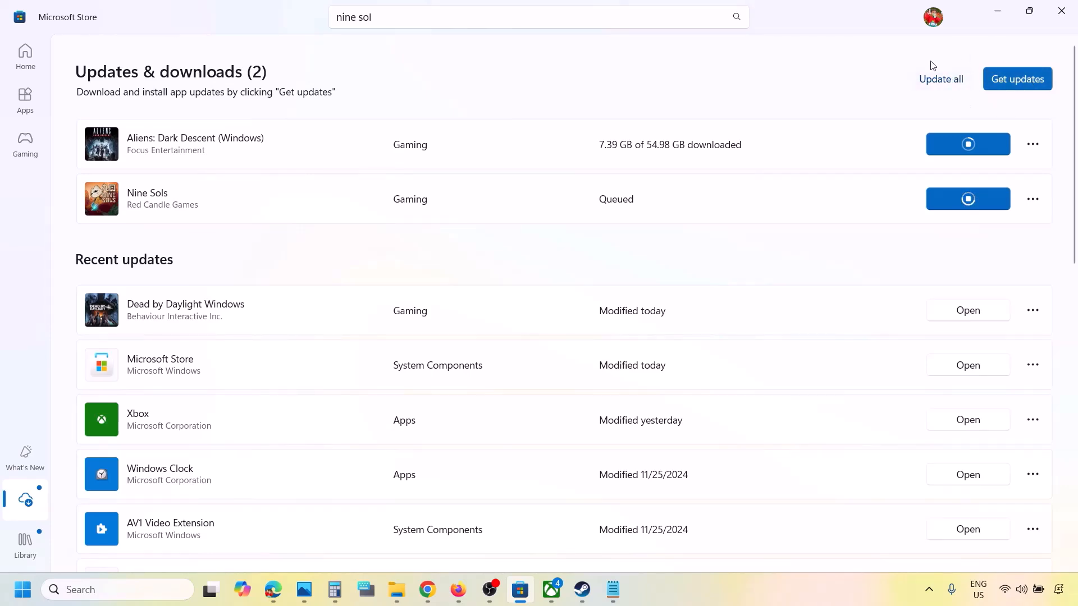
left_click(704, 599)
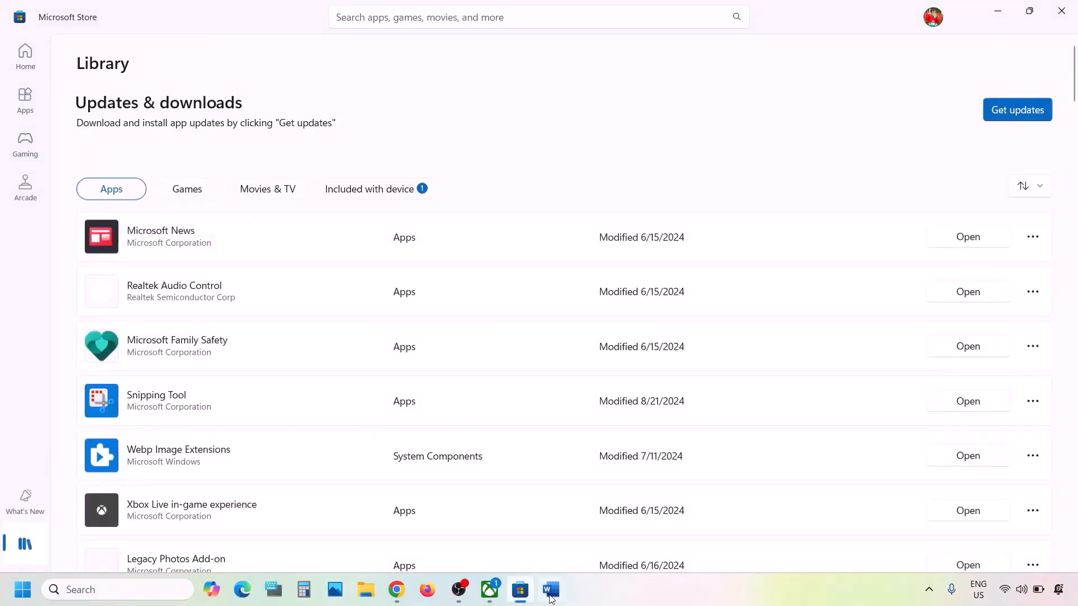
left_click(551, 589)
Copy the Step 4 PowerShell command from the Word checklist.
scroll(421, 396, "down", 2)
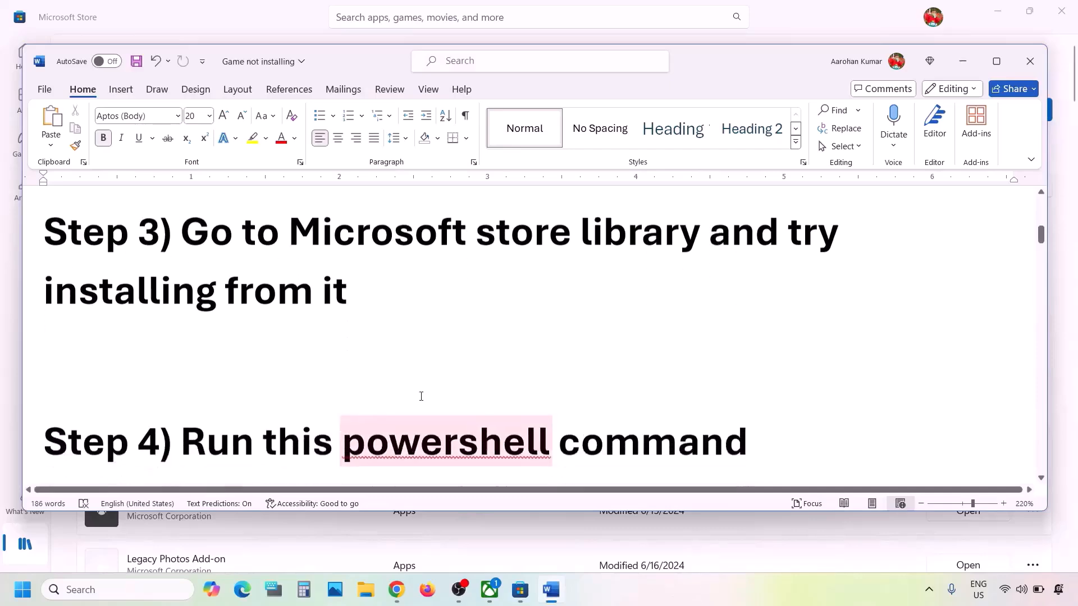
scroll(421, 396, "down", 2)
scroll(421, 397, "down", 2)
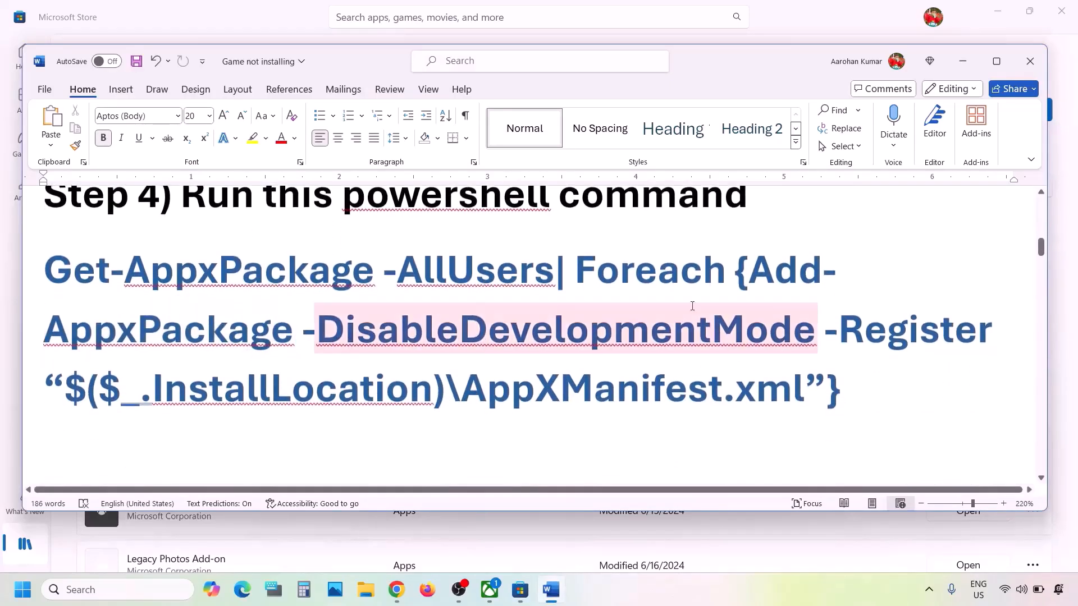
left_click_drag(880, 382, 48, 275)
right_click(56, 281)
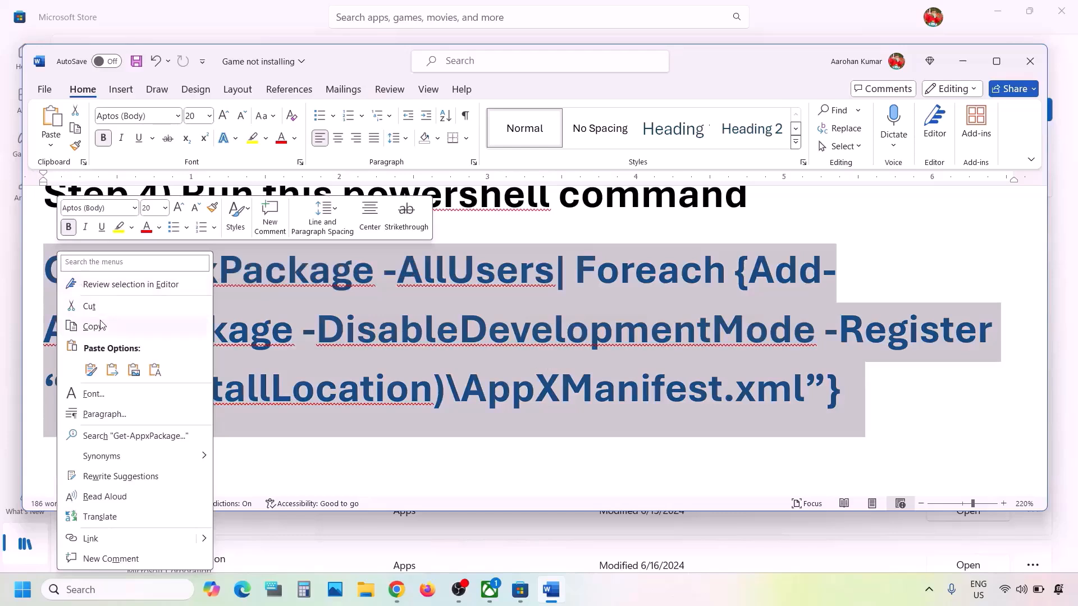
left_click(93, 326)
Search for powershell and bring up Windows PowerShell's run-as-administrator option.
left_click(110, 595)
type("p")
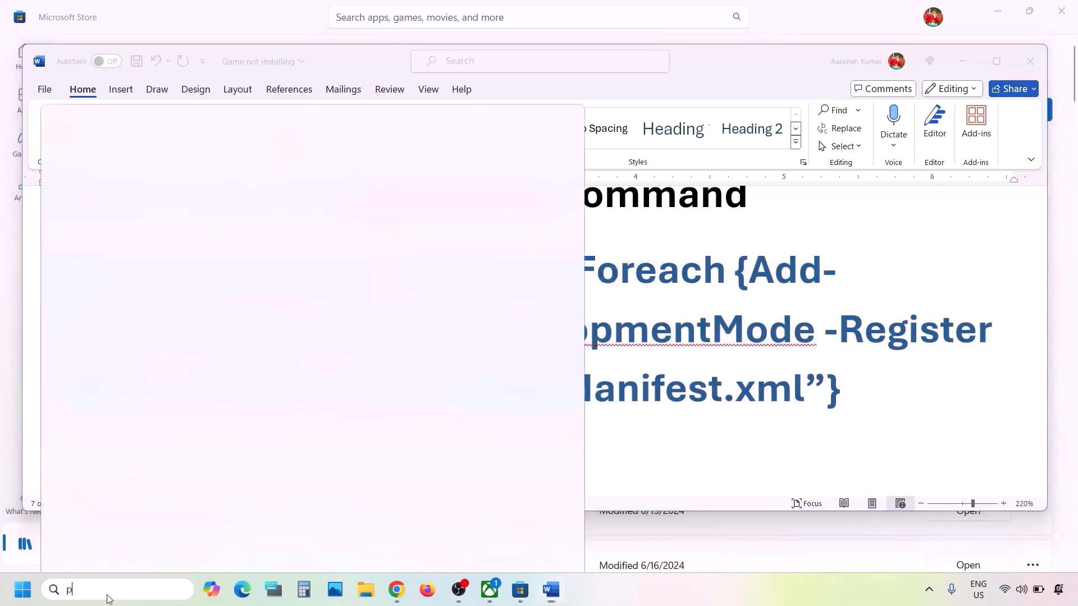
type("owershell")
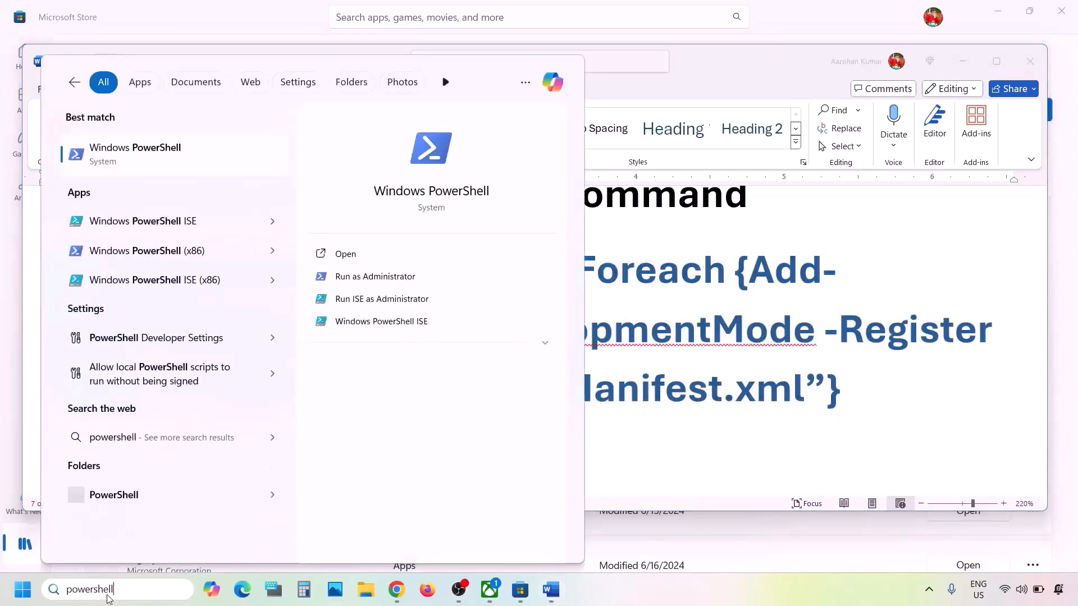
right_click(136, 159)
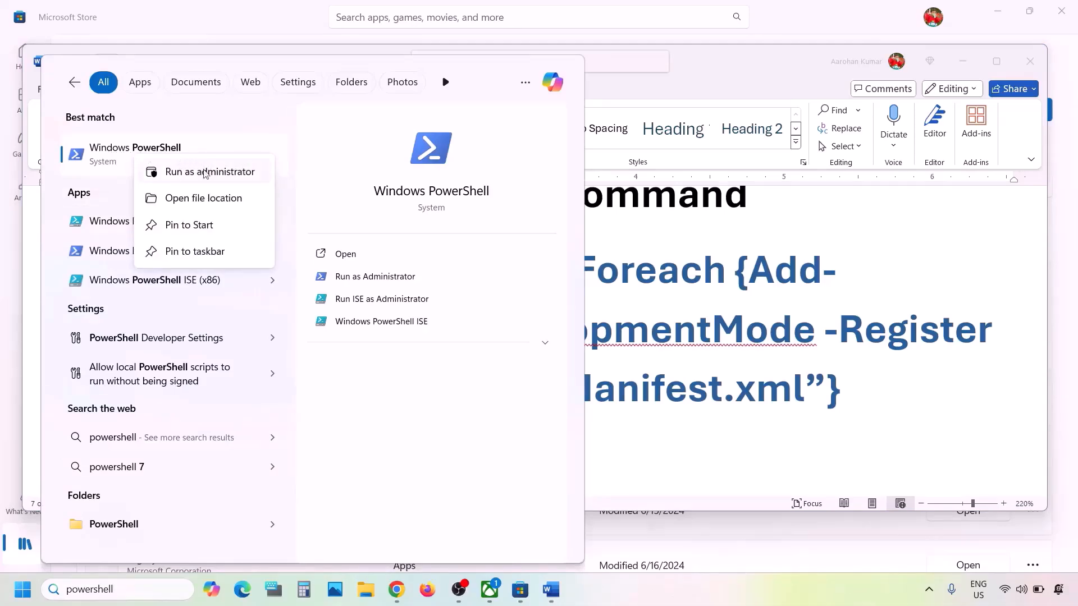
Paste and run the copied app re-registration command in an administrator PowerShell, then return to Word.
left_click(207, 172)
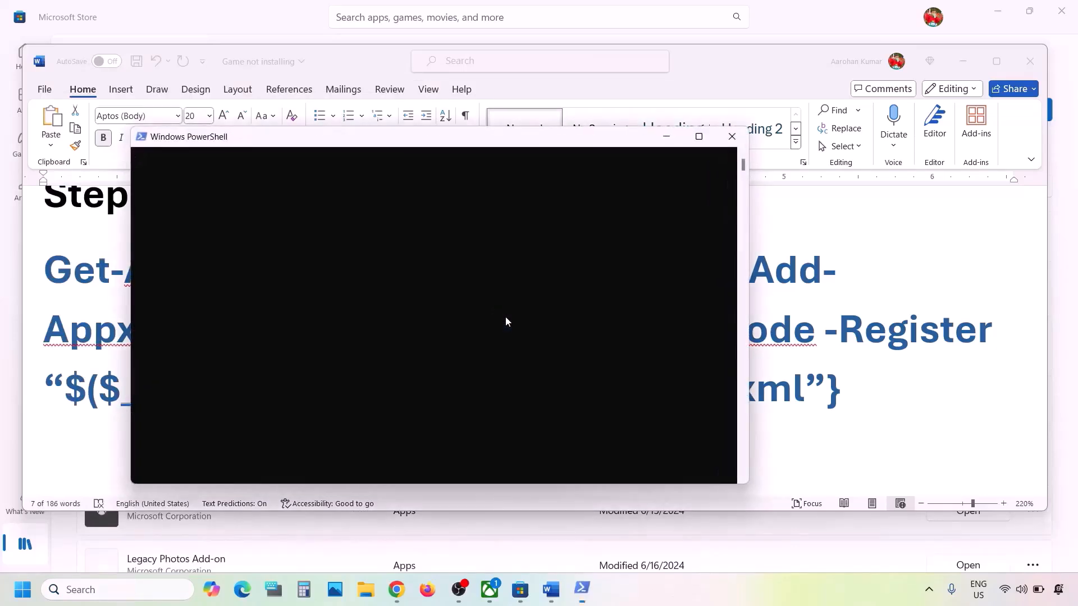
key("ctrl+v")
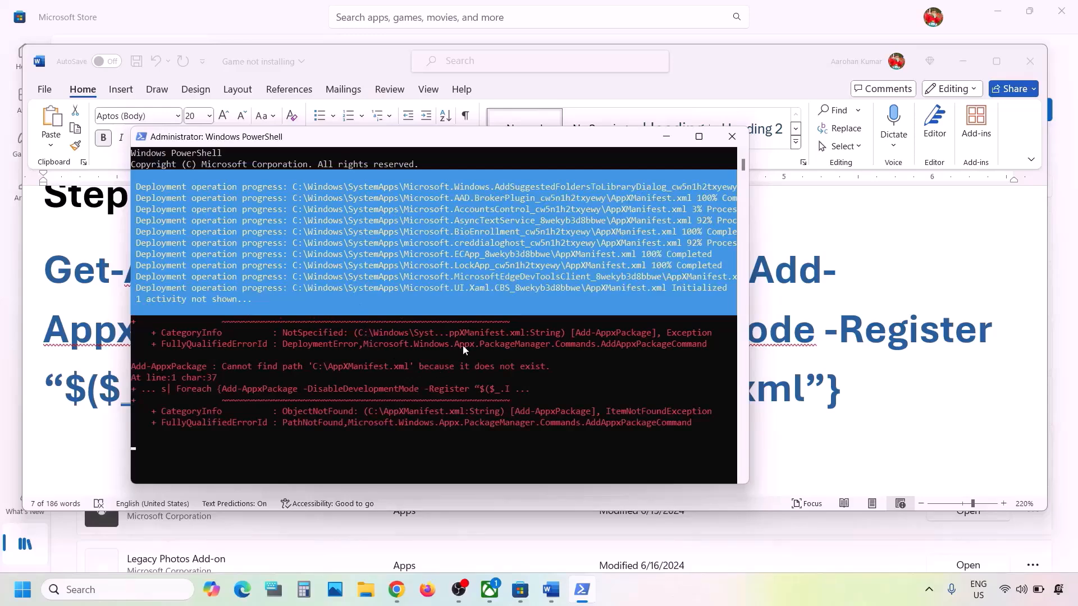
left_click(809, 319)
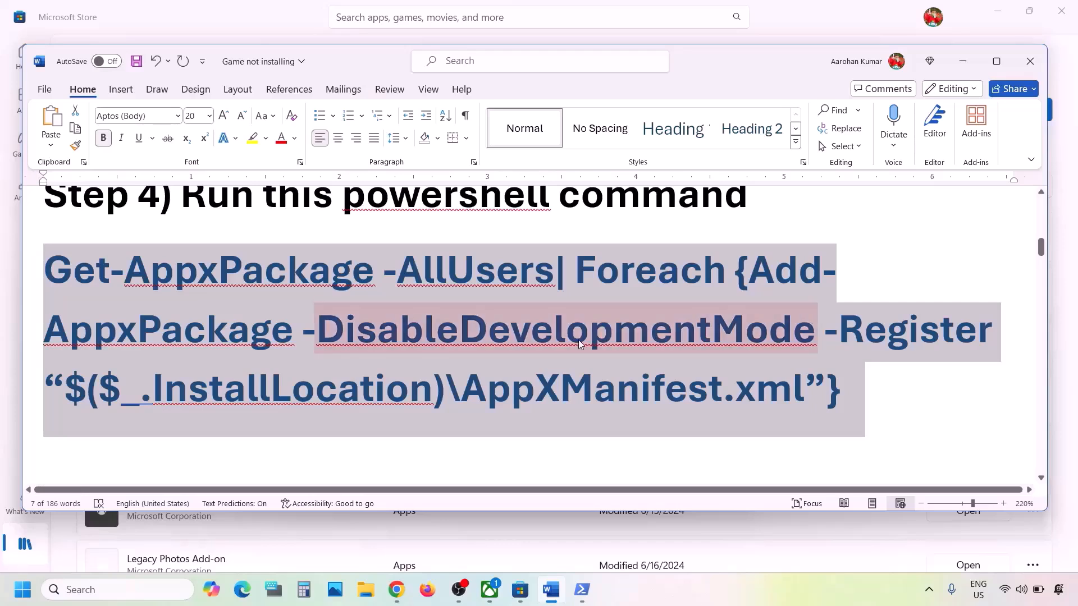
Highlight Step 5 on deleting Microsoft Store local cache files, then open File Explorer.
scroll(580, 344, "down", 3)
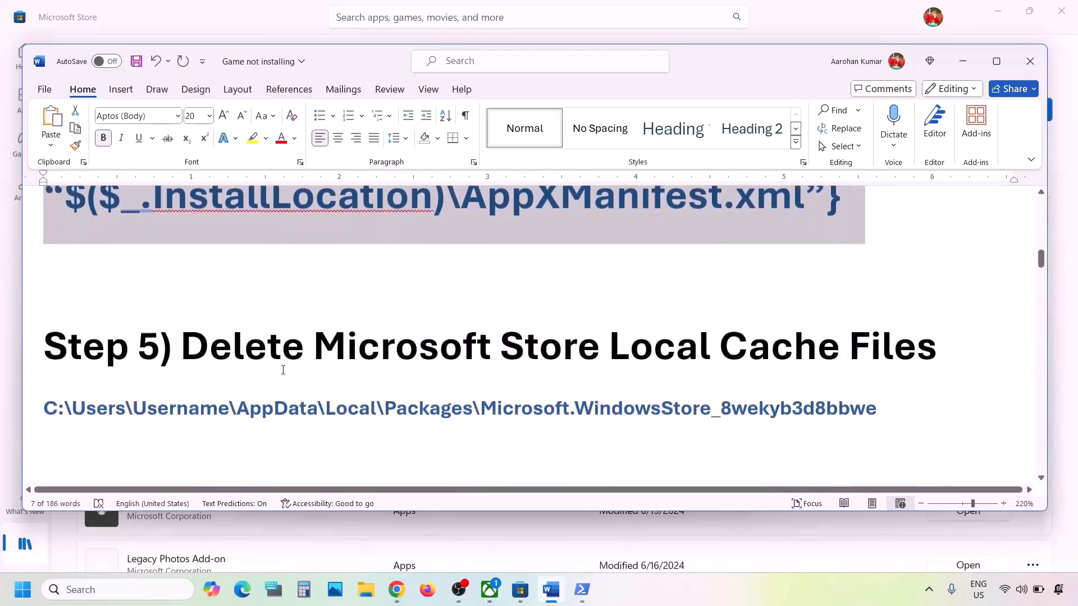
left_click_drag(190, 349, 936, 348)
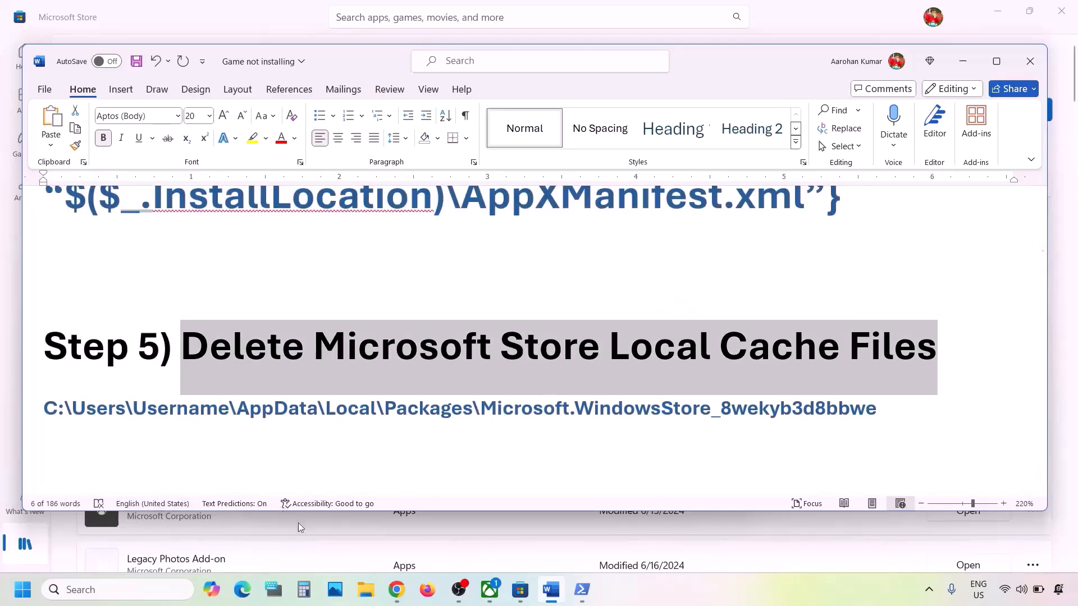
left_click(364, 588)
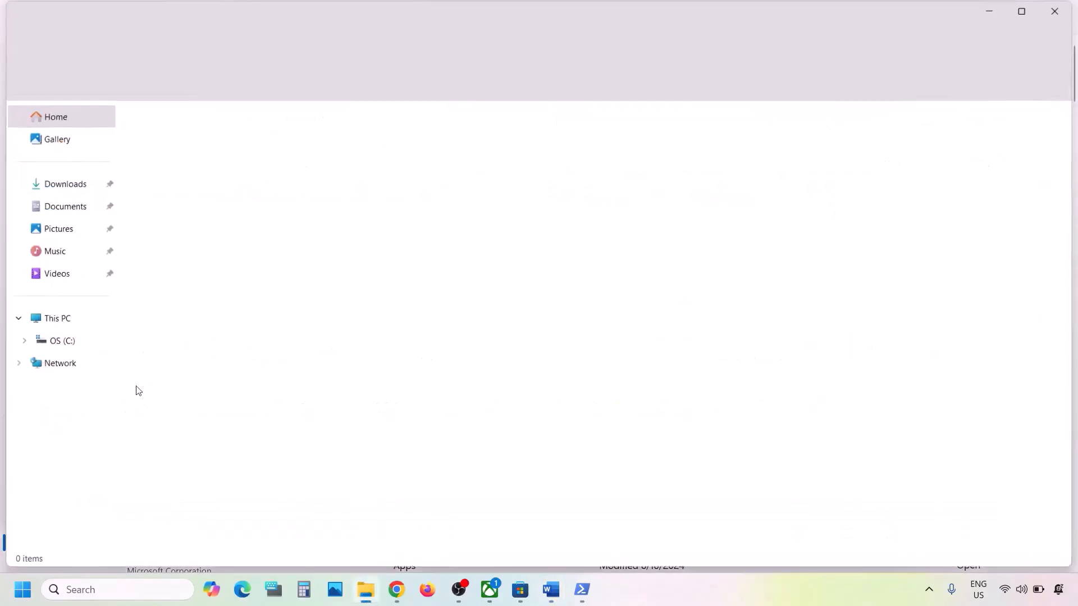
Browse from This PC into C: > Users > the user's personal folder.
left_click(40, 340)
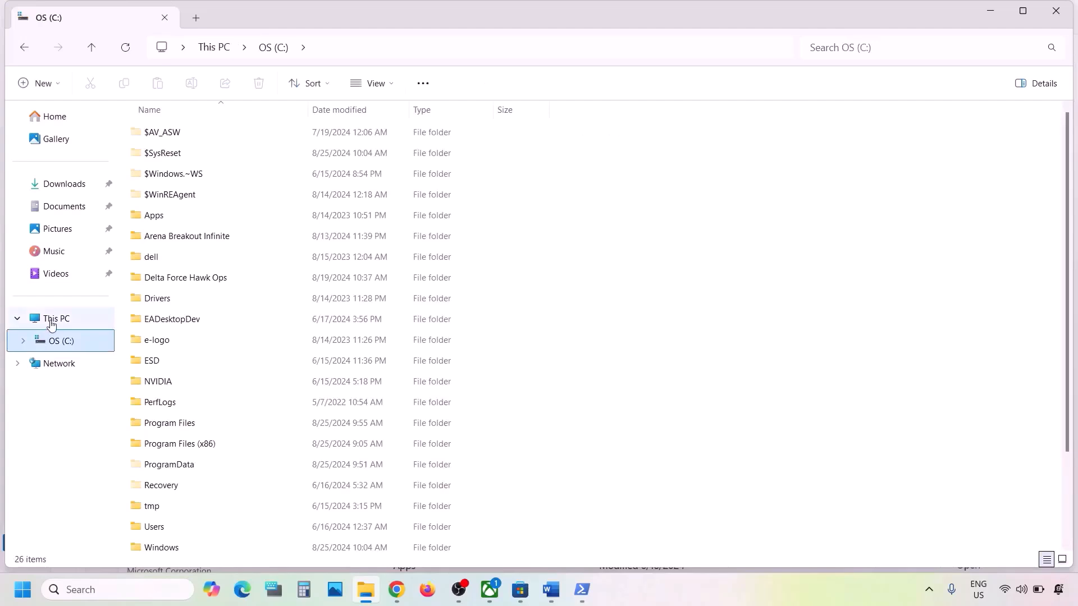
left_click(51, 318)
left_click(244, 155)
double_click(244, 156)
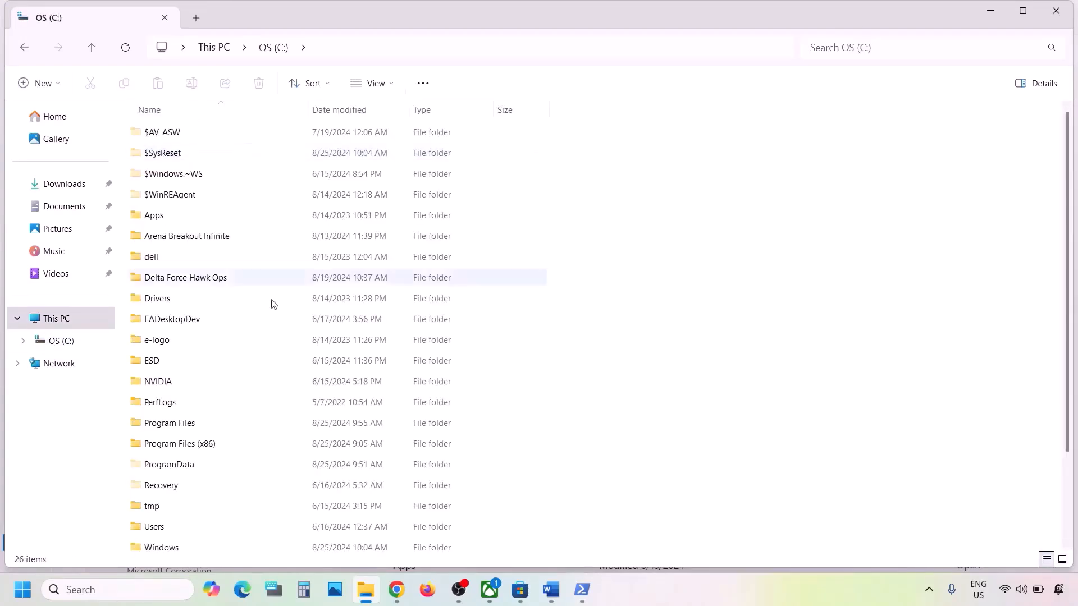
scroll(283, 332, "down", 2)
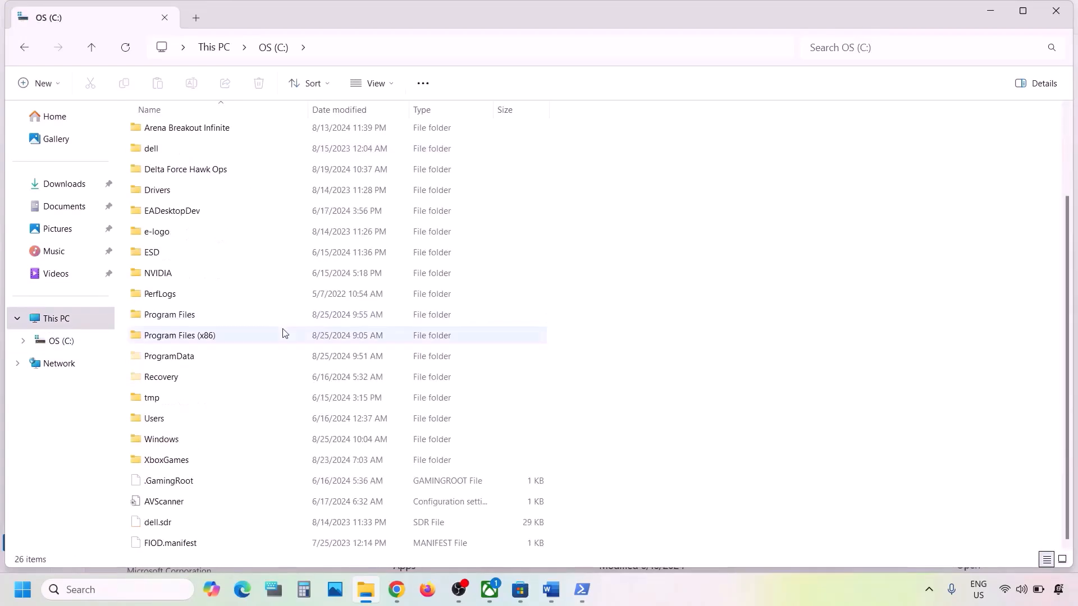
left_click(157, 420)
double_click(189, 422)
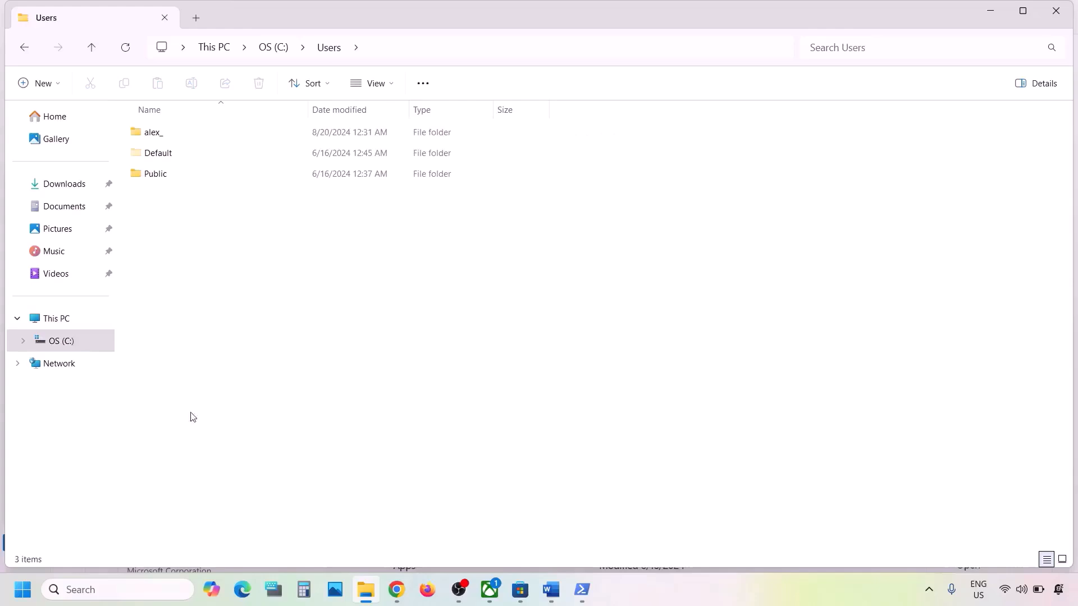
left_click(159, 138)
double_click(191, 135)
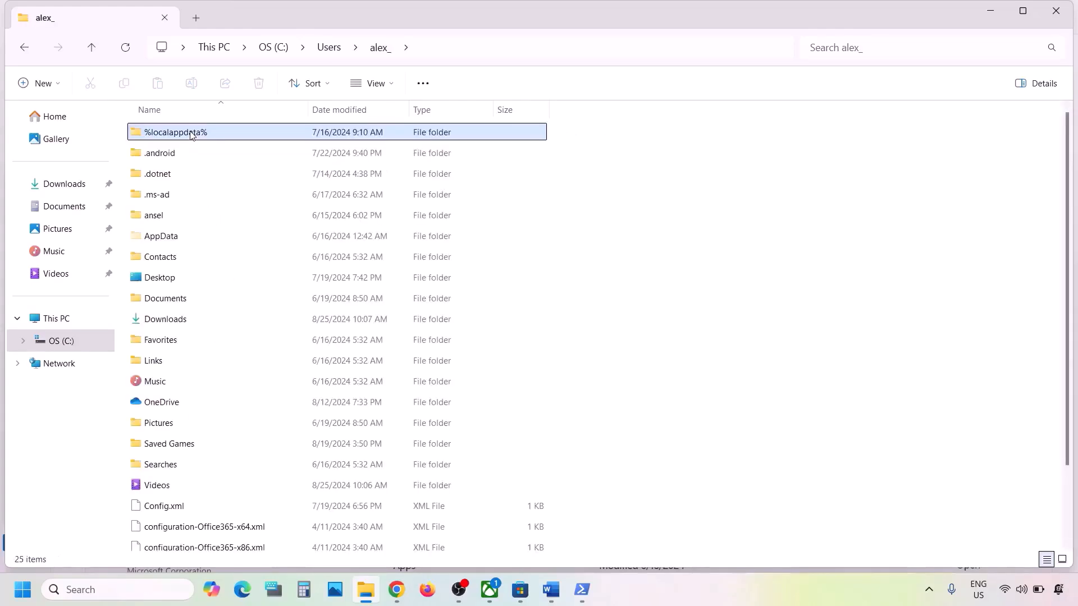
Confirm hidden items are shown, then open AppData > Local > Packages (167 items).
left_click(156, 238)
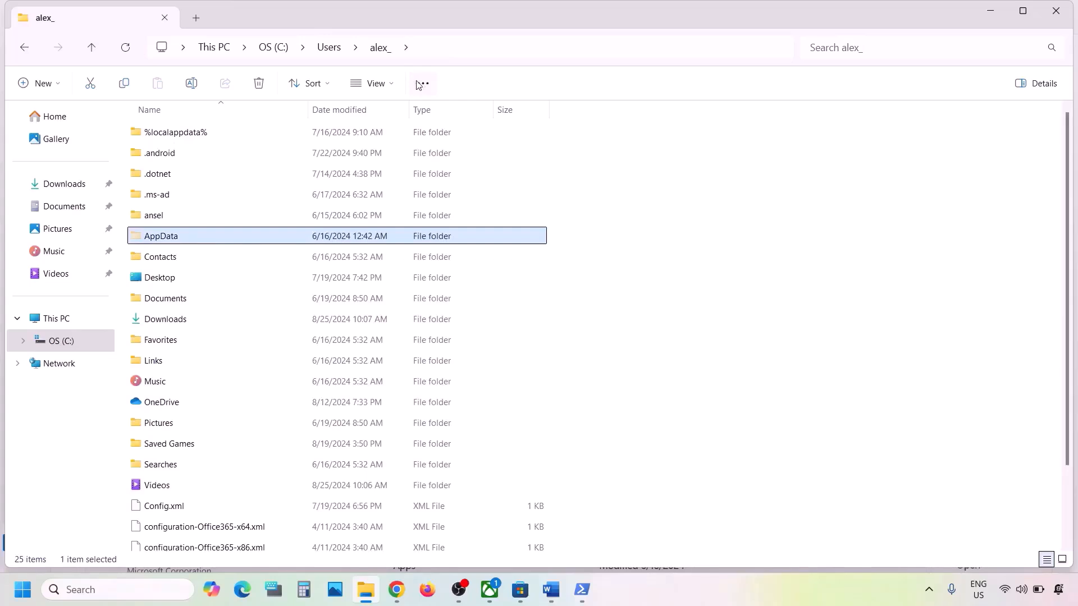
left_click(395, 84)
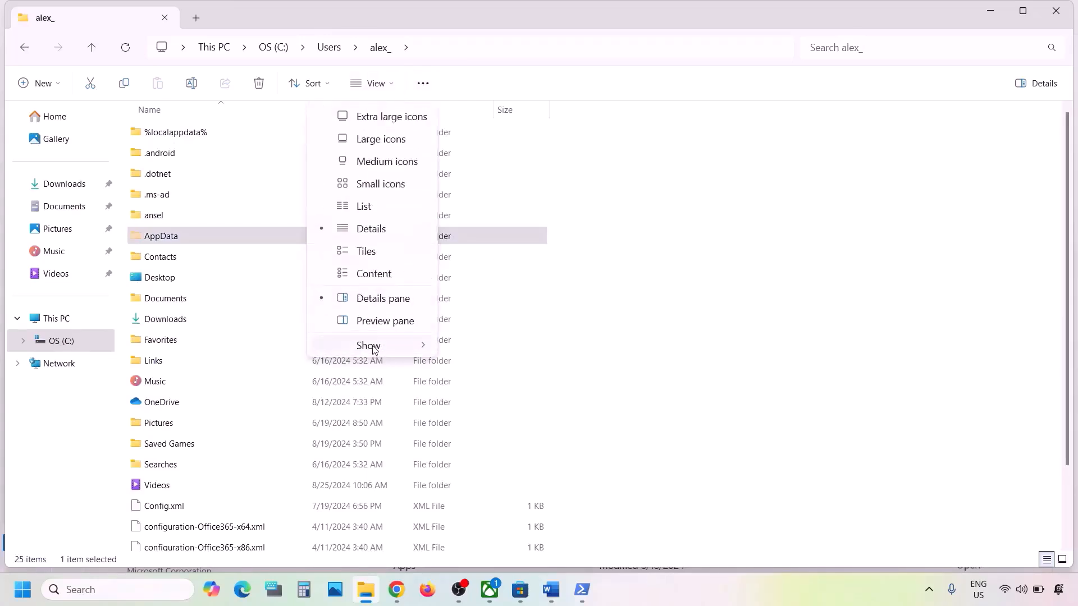
mouse_move(374, 349)
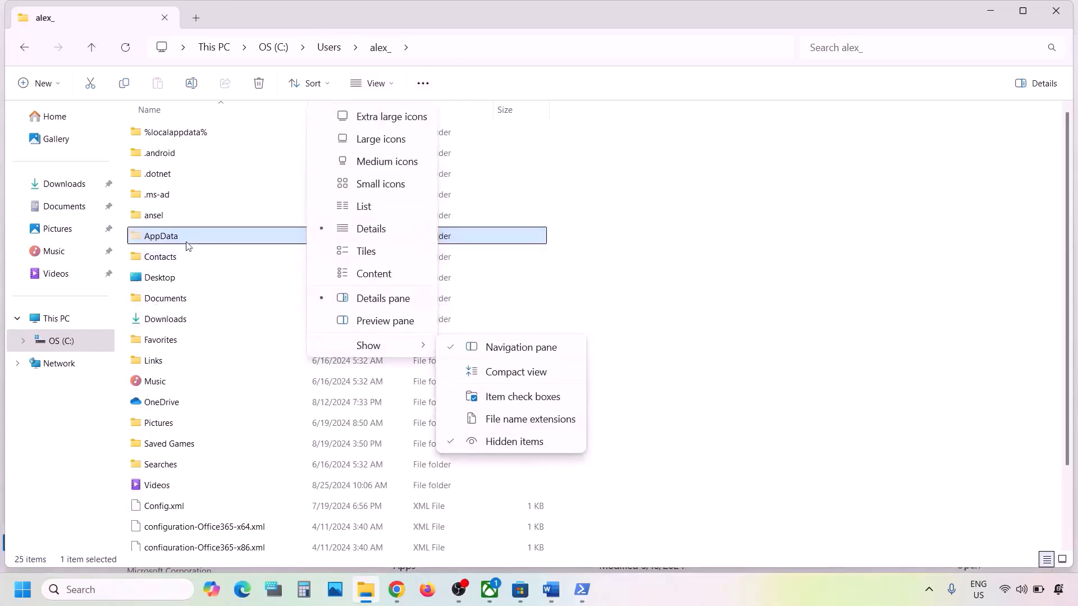
left_click(155, 237)
double_click(163, 240)
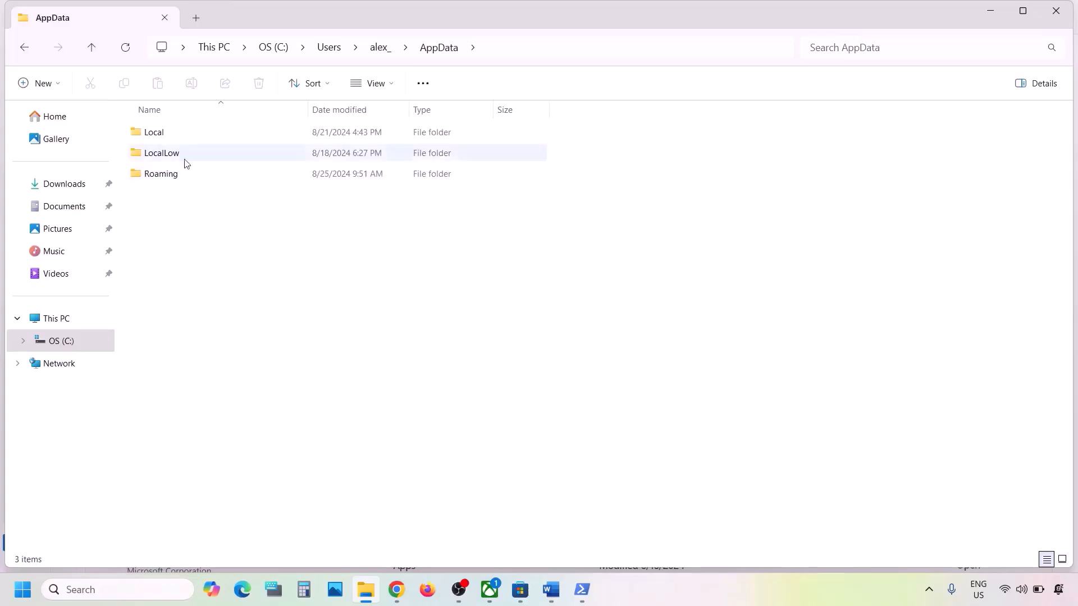
double_click(153, 137)
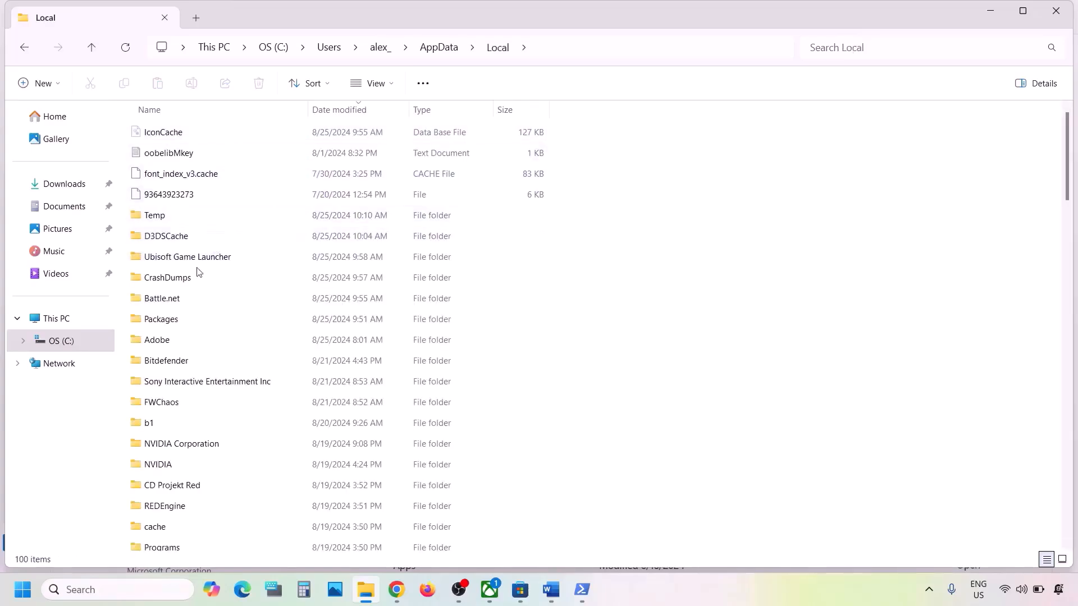
left_click(171, 324)
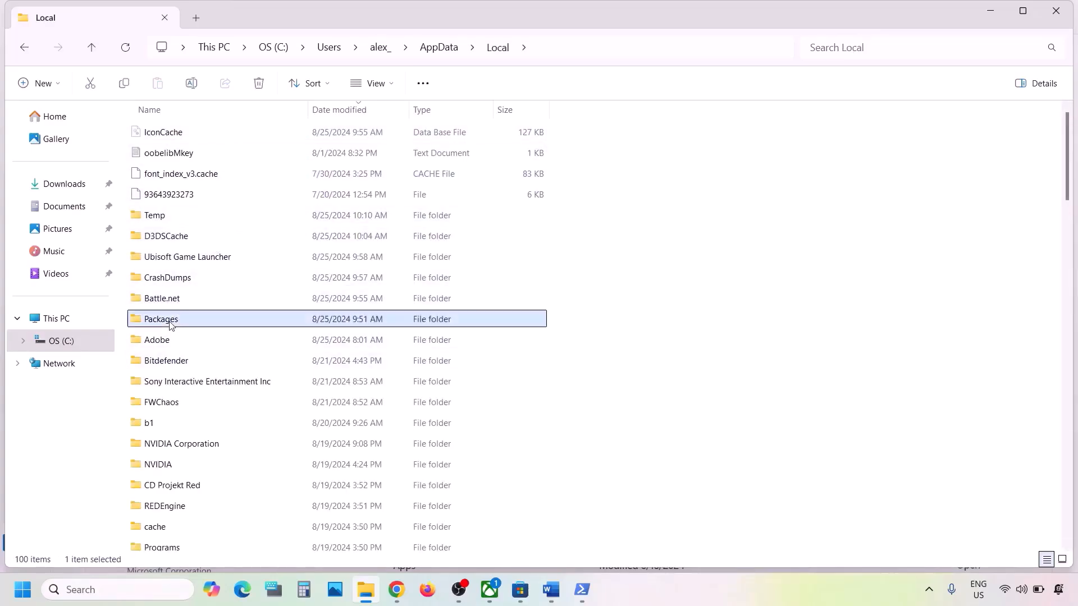
double_click(171, 325)
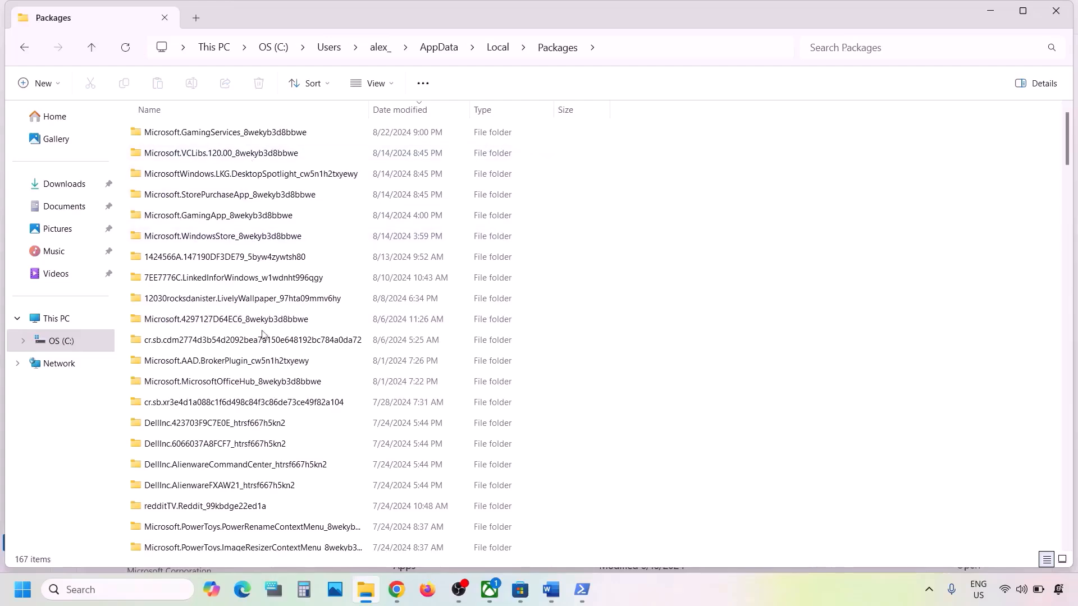
scroll(262, 334, "down", 1)
scroll(262, 334, "down", 6)
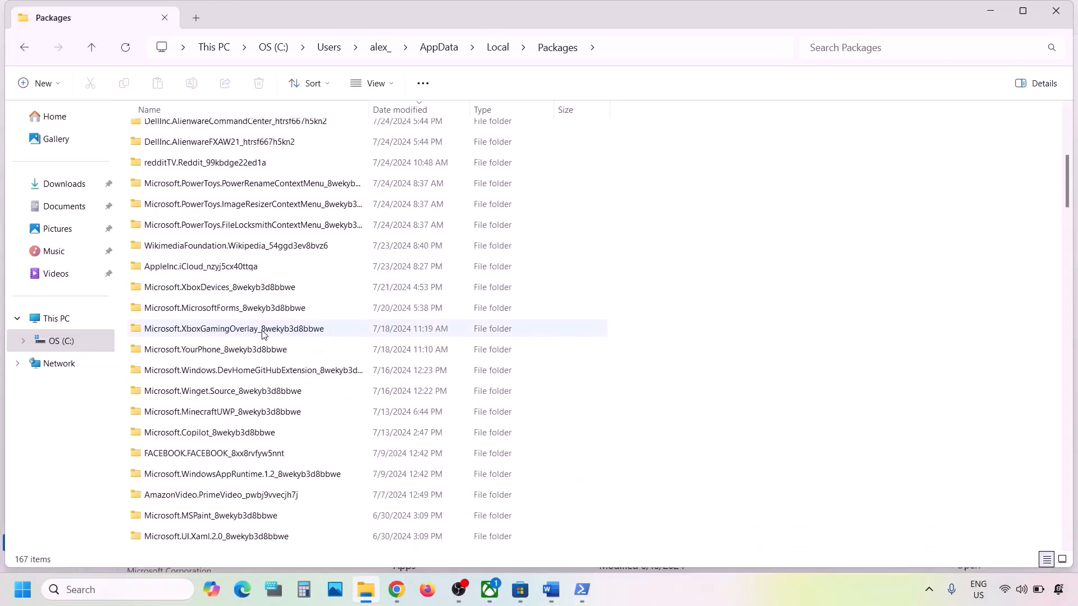
scroll(262, 334, "down", 4)
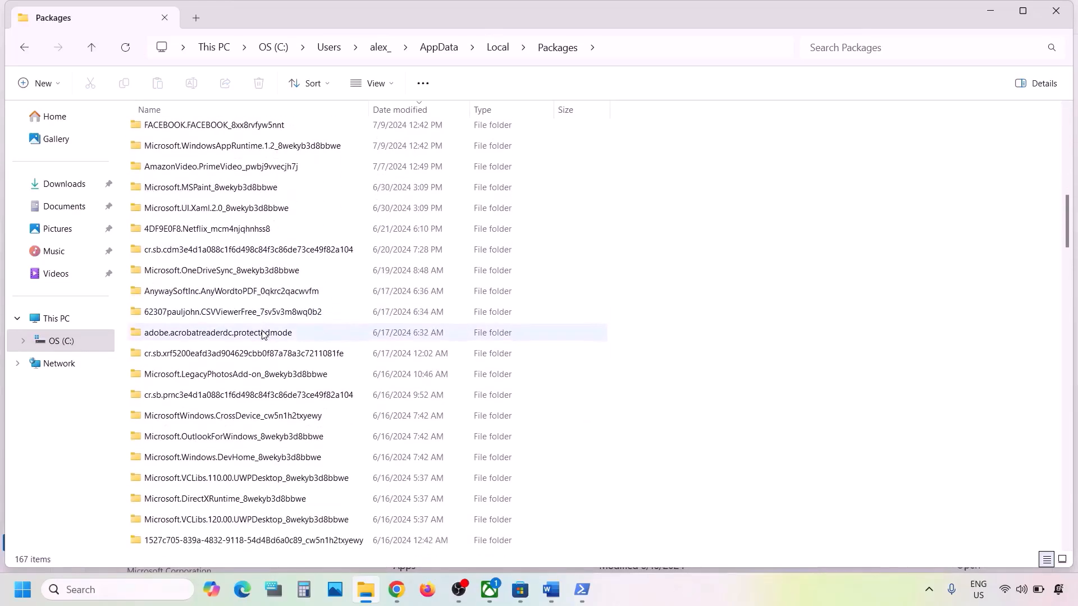
Check the Microsoft Store package folder name in the Word checklist, then minimize Word.
left_click(560, 586)
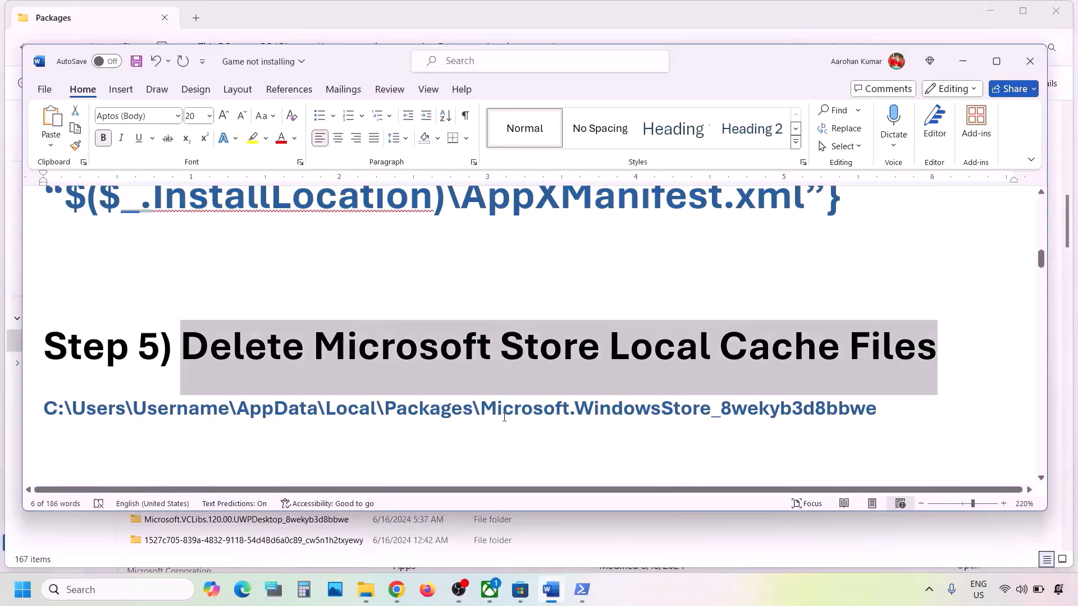
left_click_drag(493, 410, 877, 409)
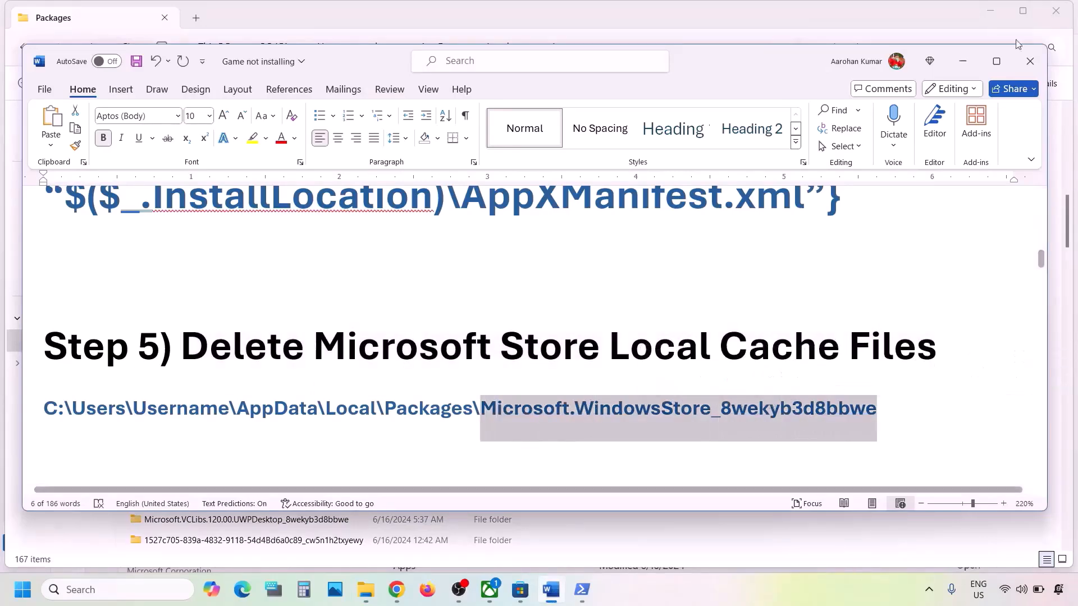
left_click(962, 61)
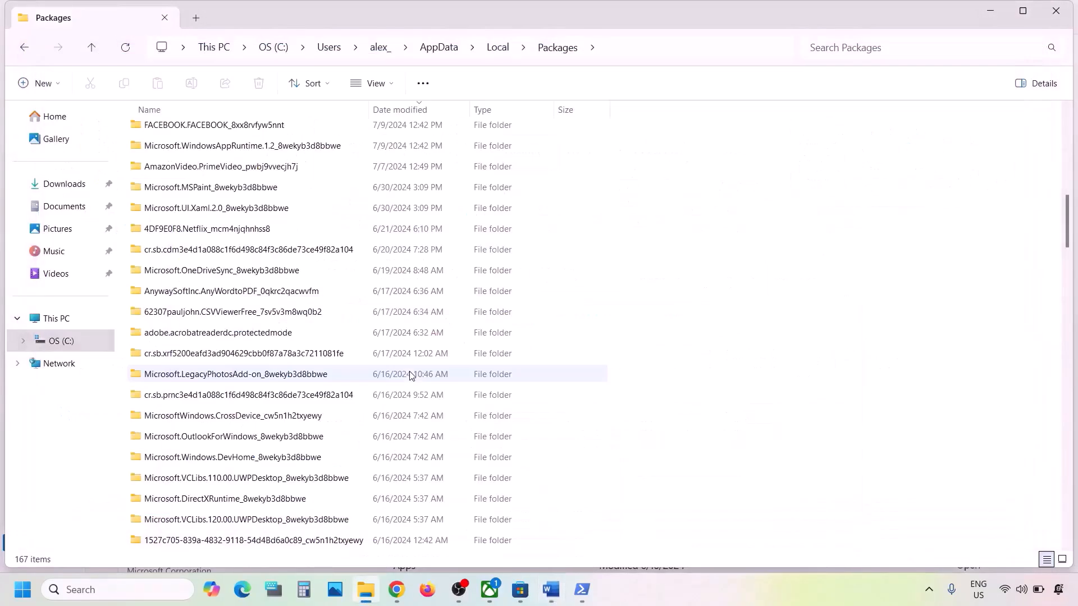
Open Microsoft.WindowsStore_8wekyb3d8bbwe in Packages and delete its LocalCache folder.
scroll(229, 449, "down", 7)
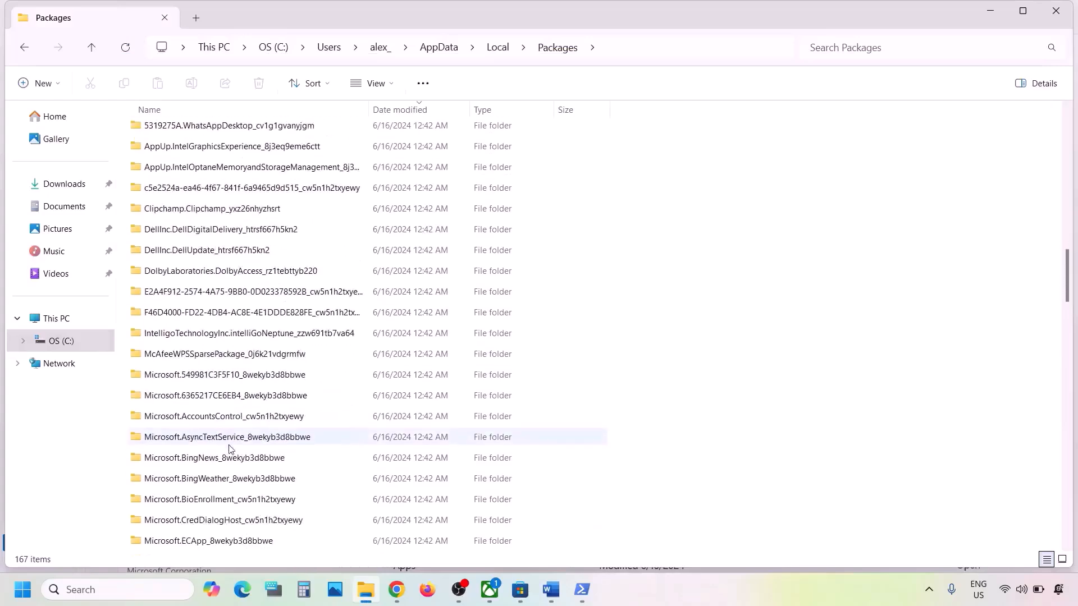
scroll(229, 448, "down", 5)
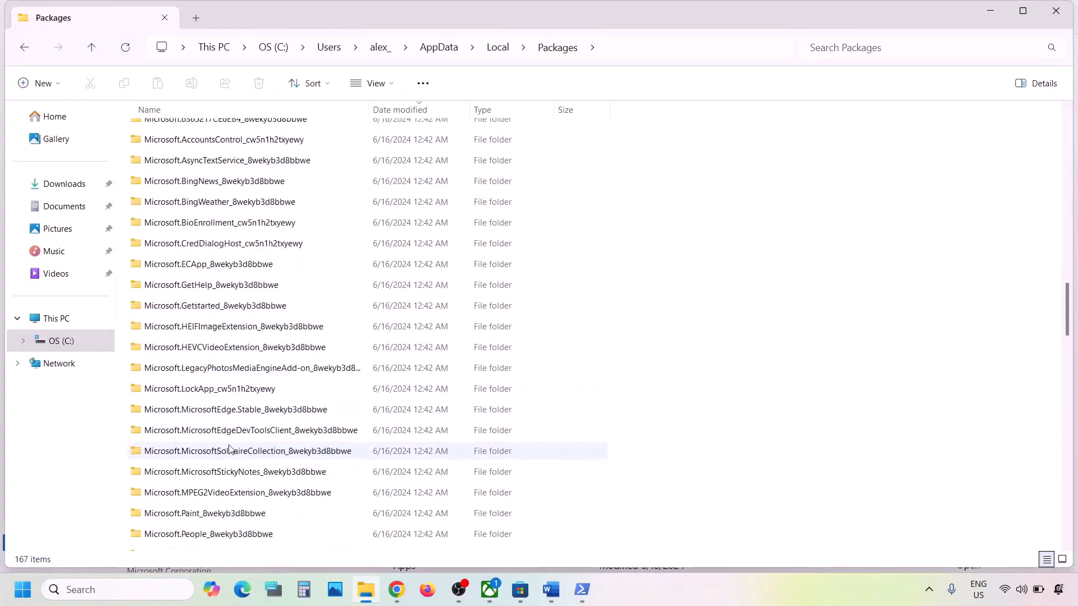
scroll(229, 449, "down", 5)
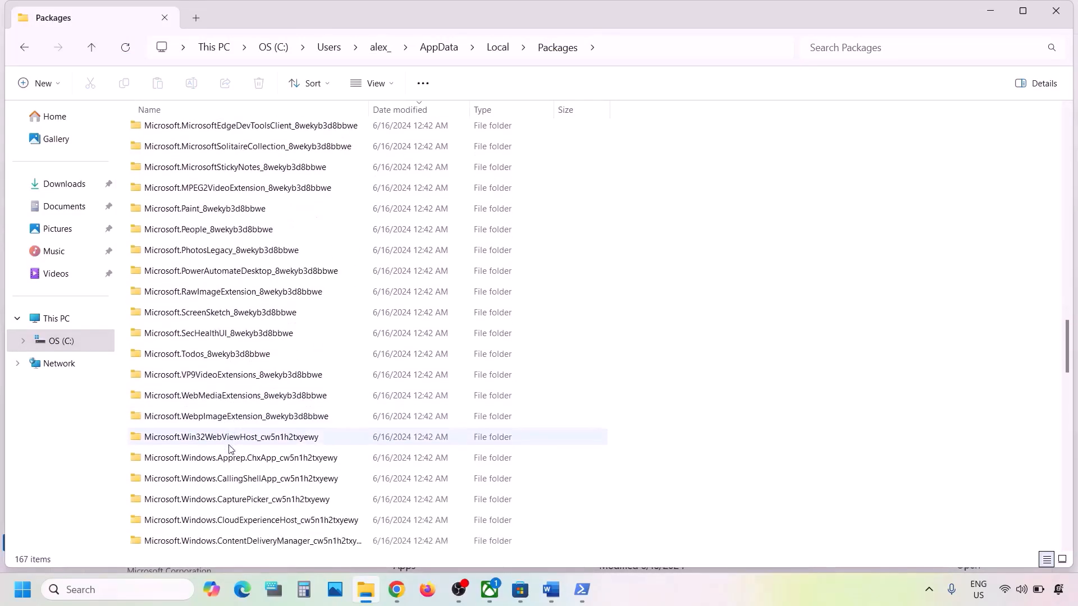
scroll(229, 449, "down", 6)
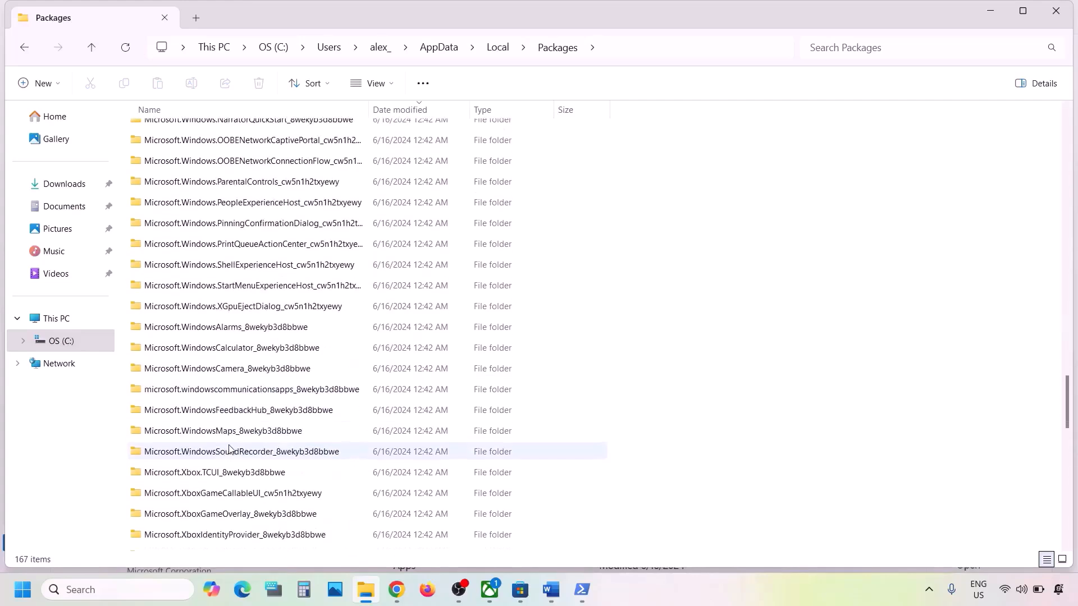
scroll(229, 449, "down", 1)
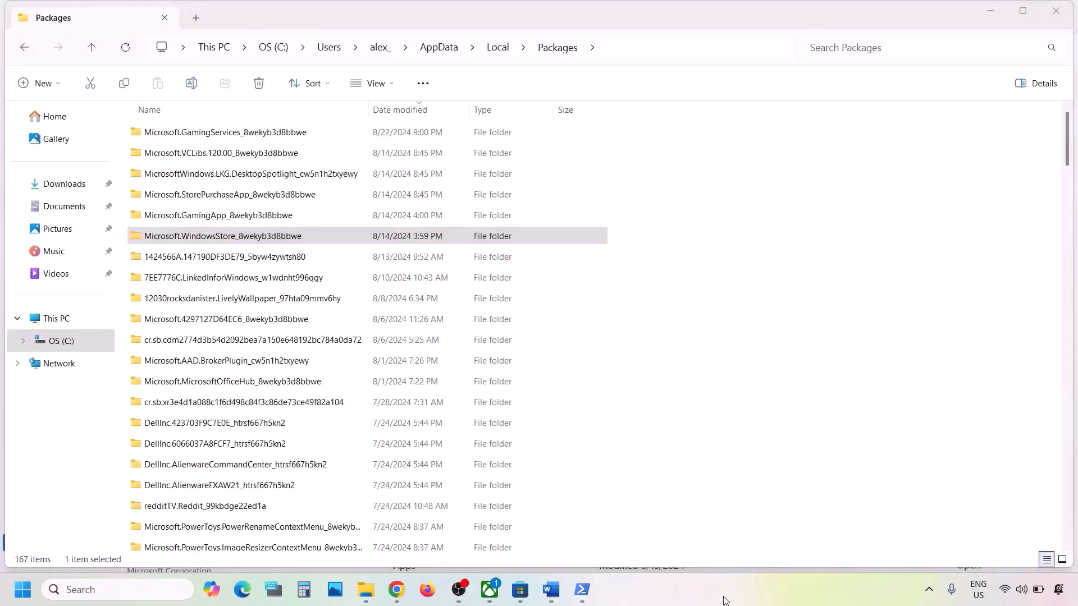
left_click(213, 236)
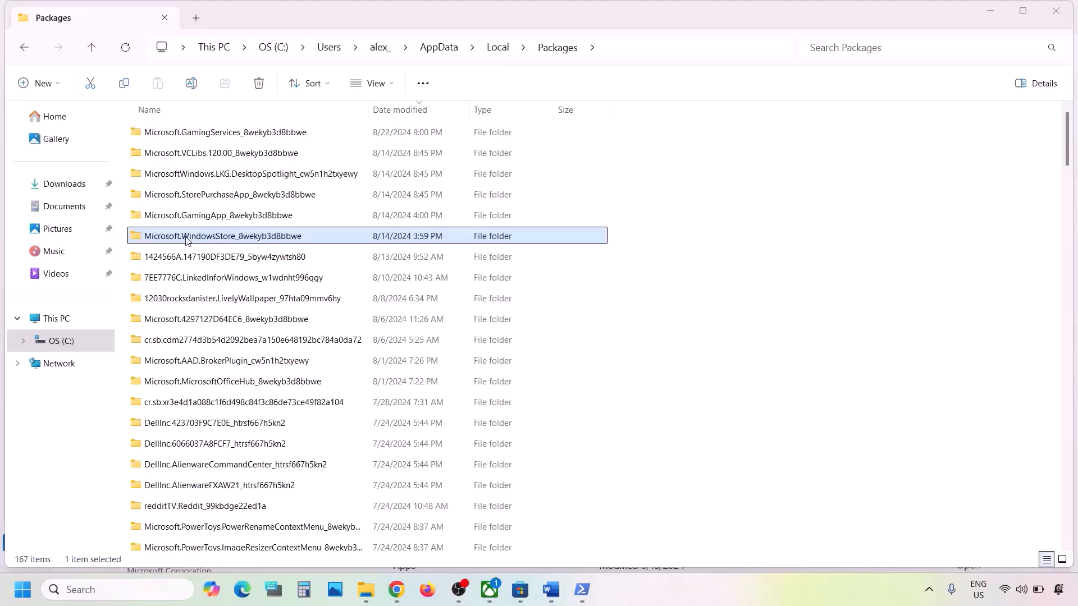
mouse_move(236, 243)
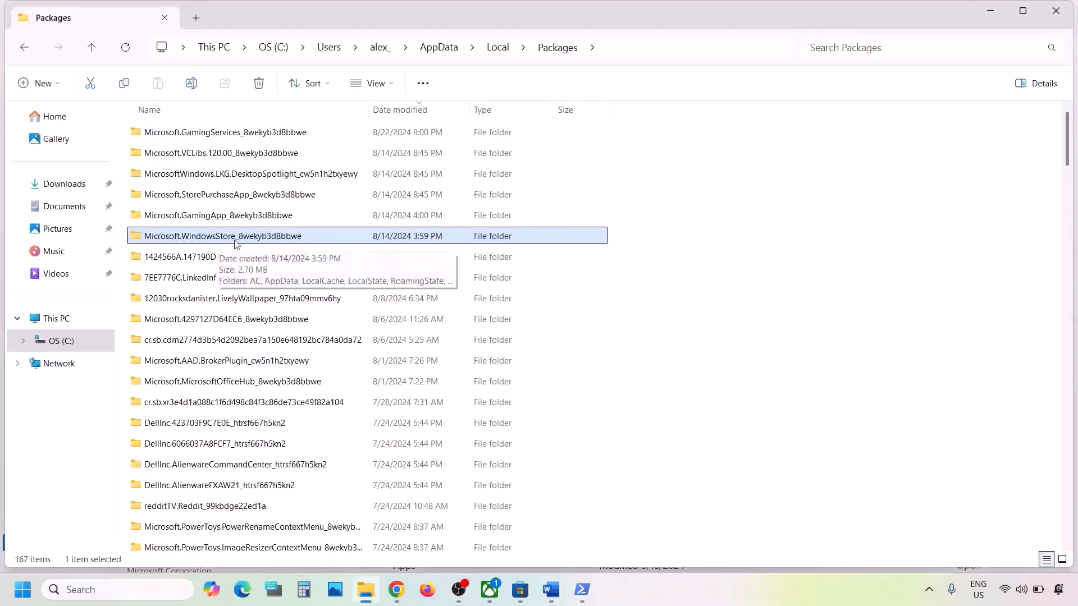
double_click(286, 237)
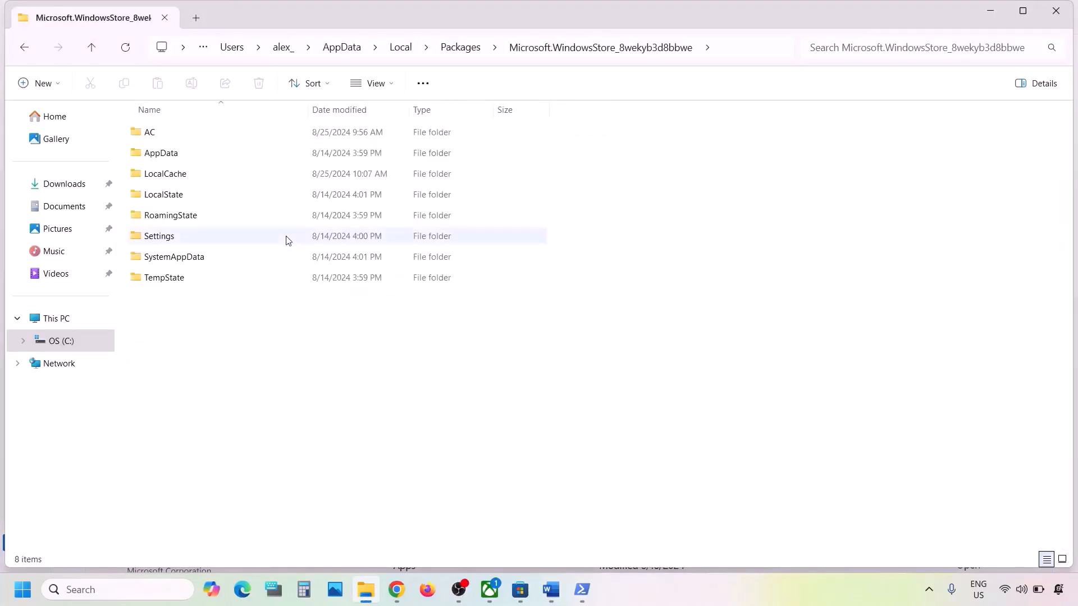
left_click(220, 178)
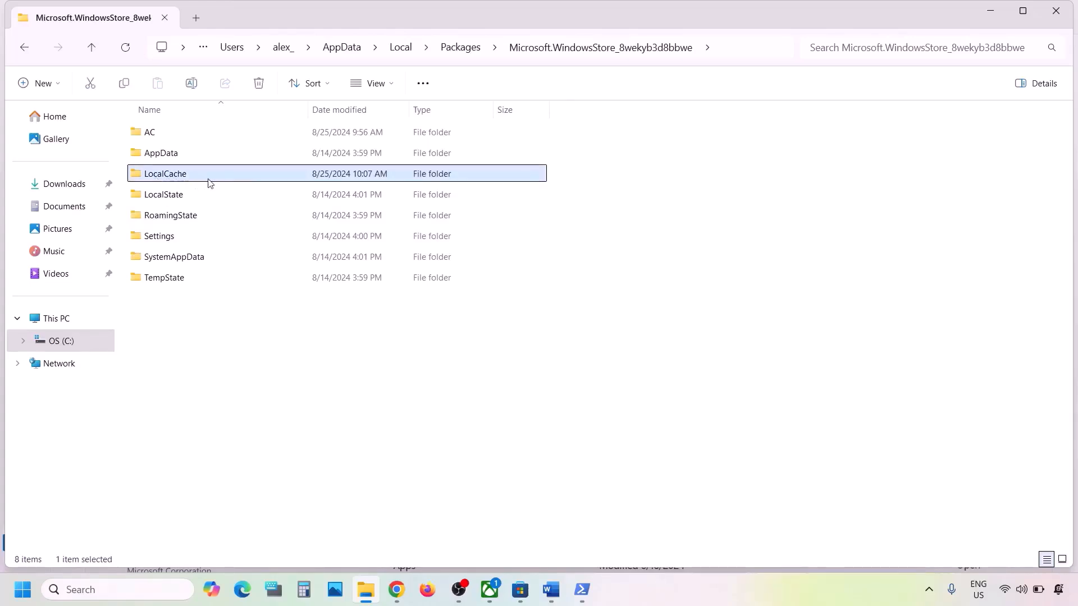
mouse_move(182, 179)
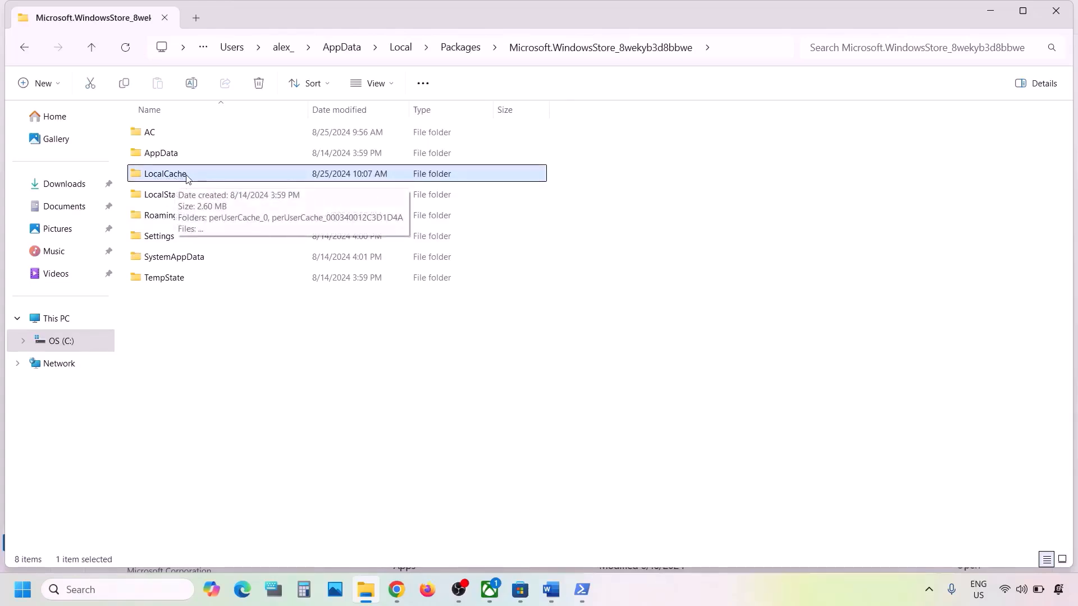
right_click(187, 177)
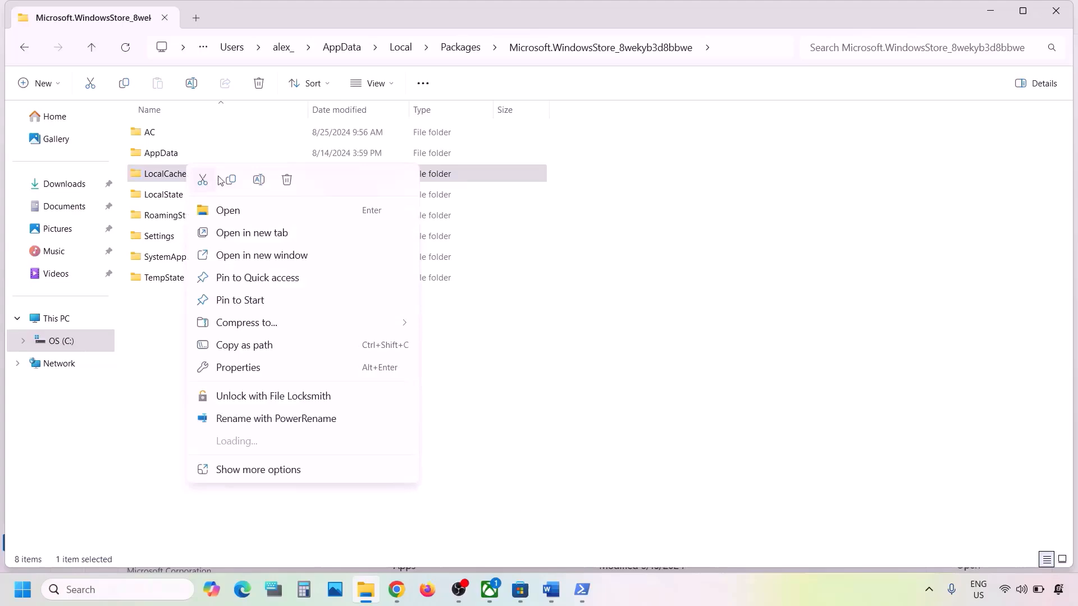
left_click(288, 180)
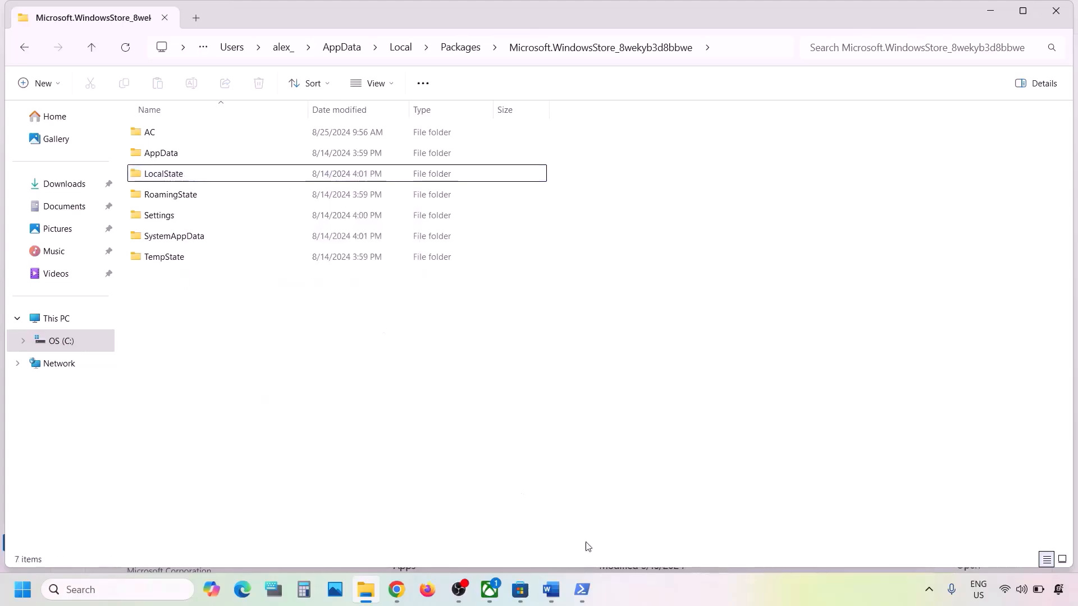
Copy WSRESET from Step 6 and run it from Windows search to reset the Store cache.
left_click(552, 592)
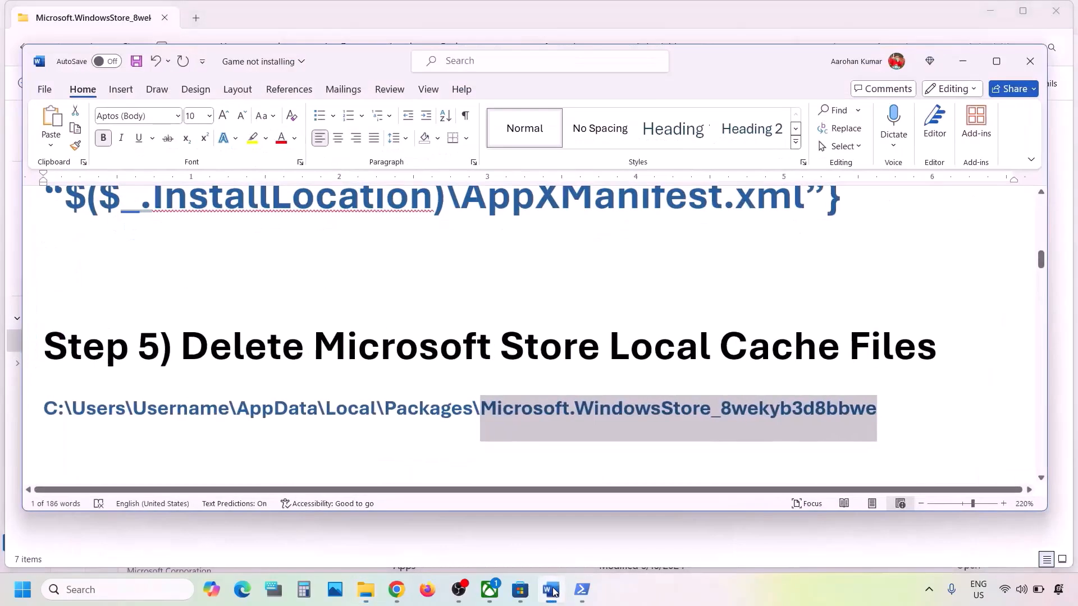
scroll(378, 387, "down", 3)
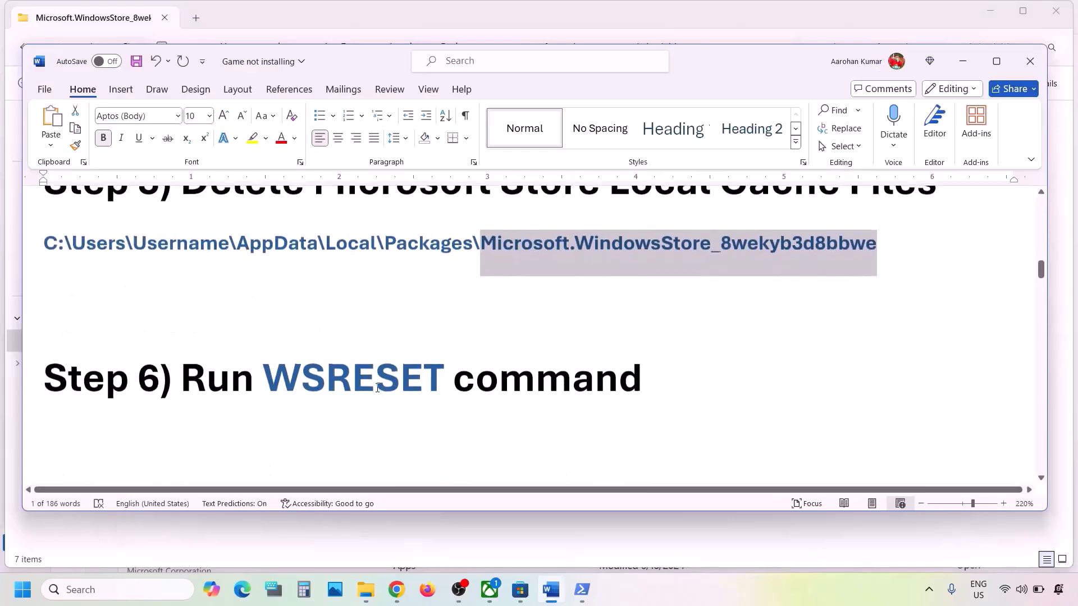
double_click(323, 370)
key("ctrl+c")
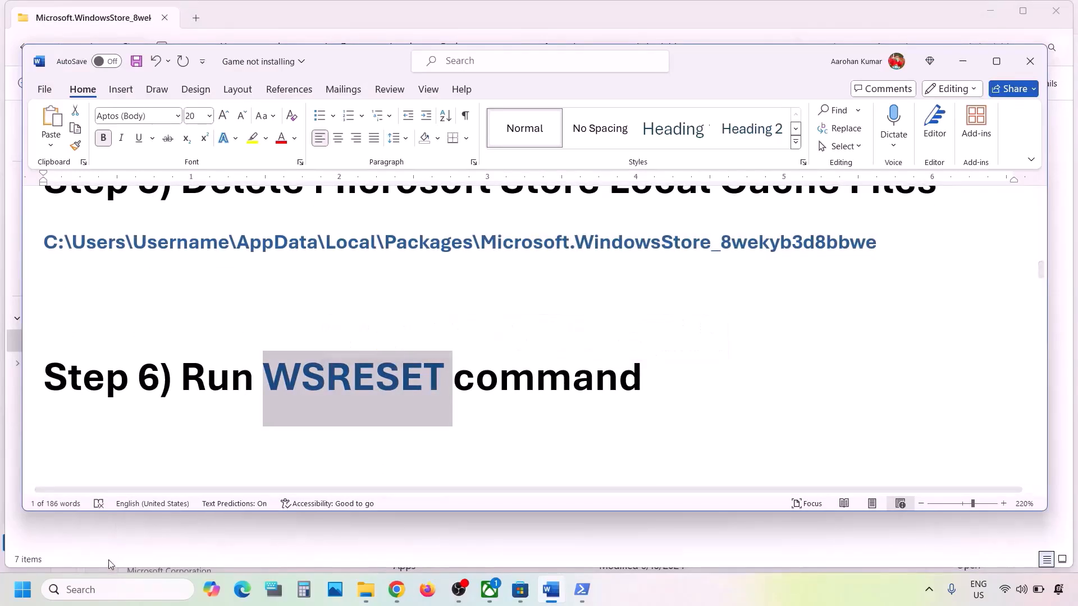
left_click(101, 590)
key("ctrl+v")
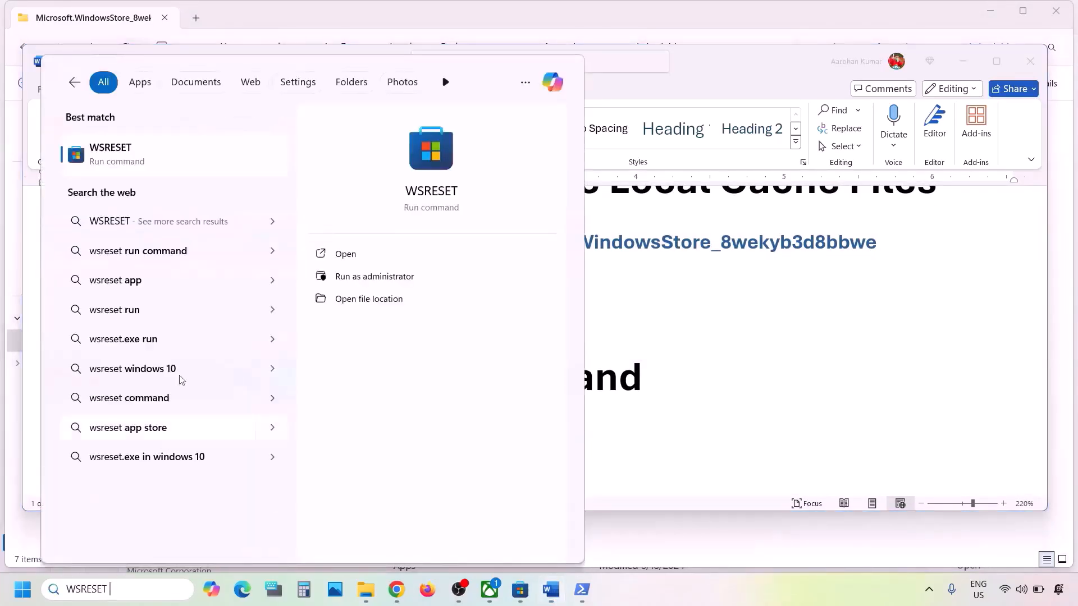
left_click(142, 157)
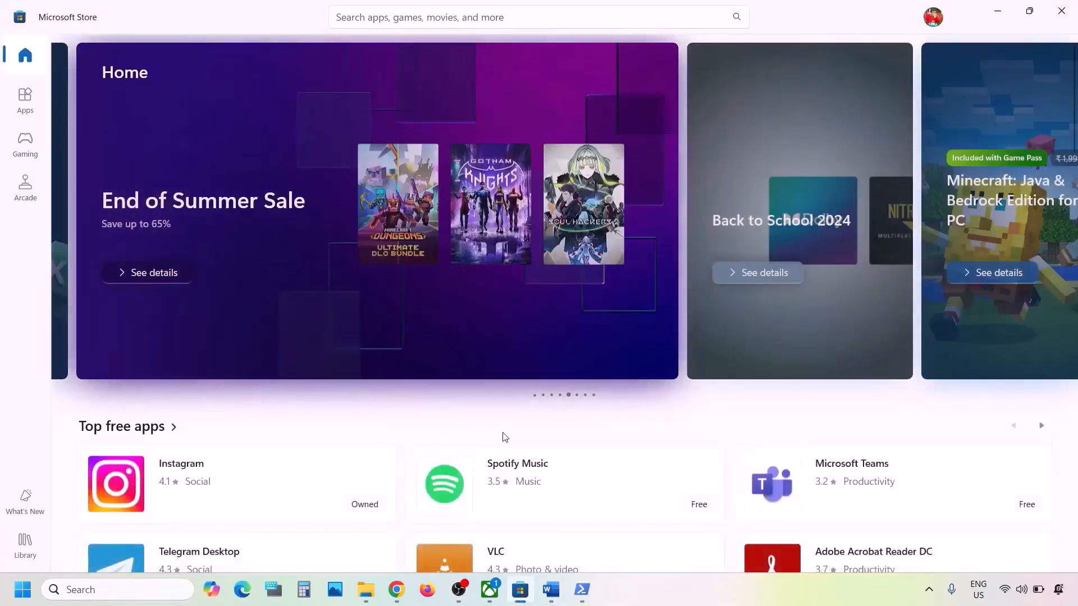
Highlight Step 7 about repairing and resetting the Xbox app in the checklist.
left_click(551, 590)
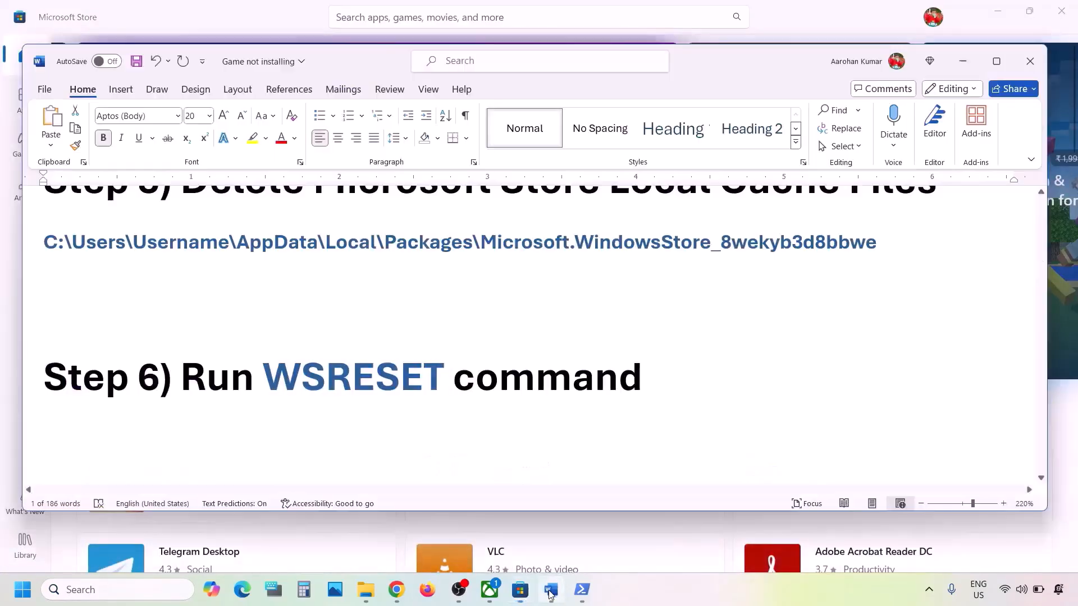
scroll(385, 356, "down", 4)
scroll(385, 355, "up", 1)
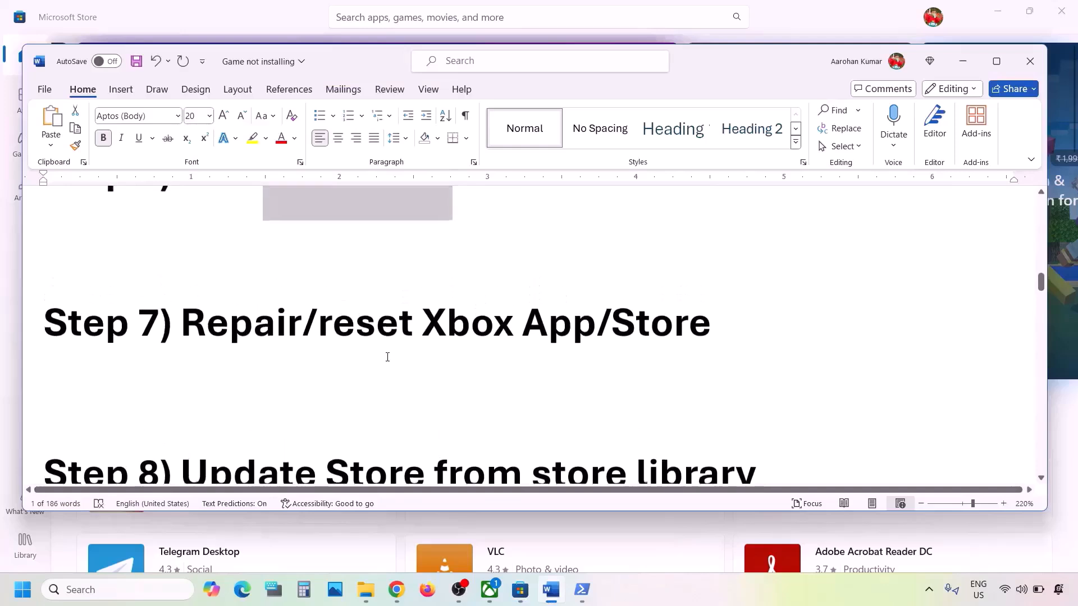
left_click_drag(335, 325, 736, 314)
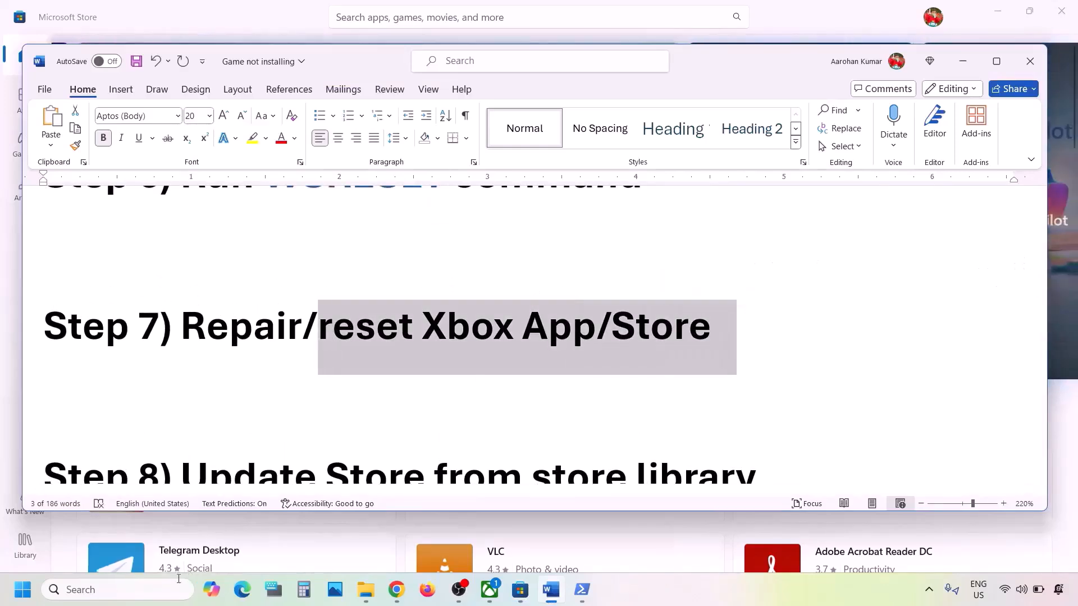
Repair the Xbox app from its App settings page, then reset it and confirm.
left_click(116, 591)
type("xbox")
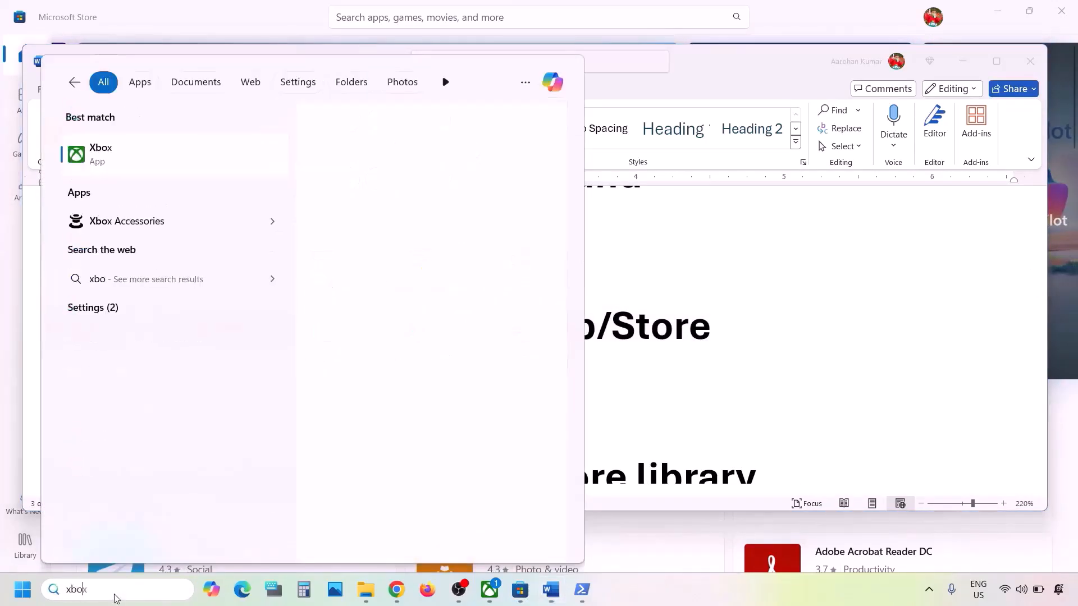
right_click(131, 163)
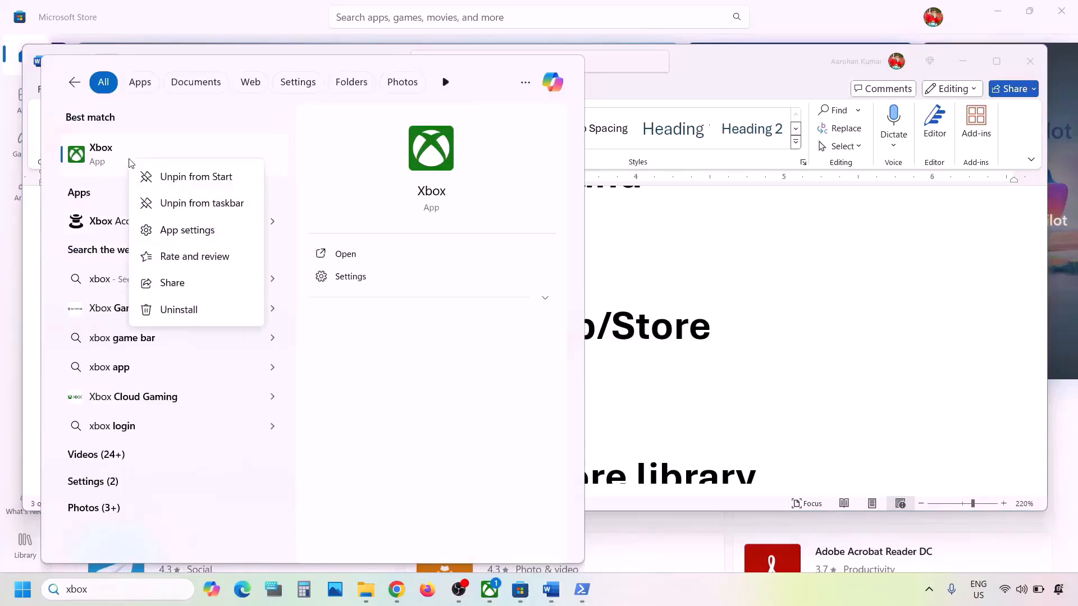
left_click(186, 232)
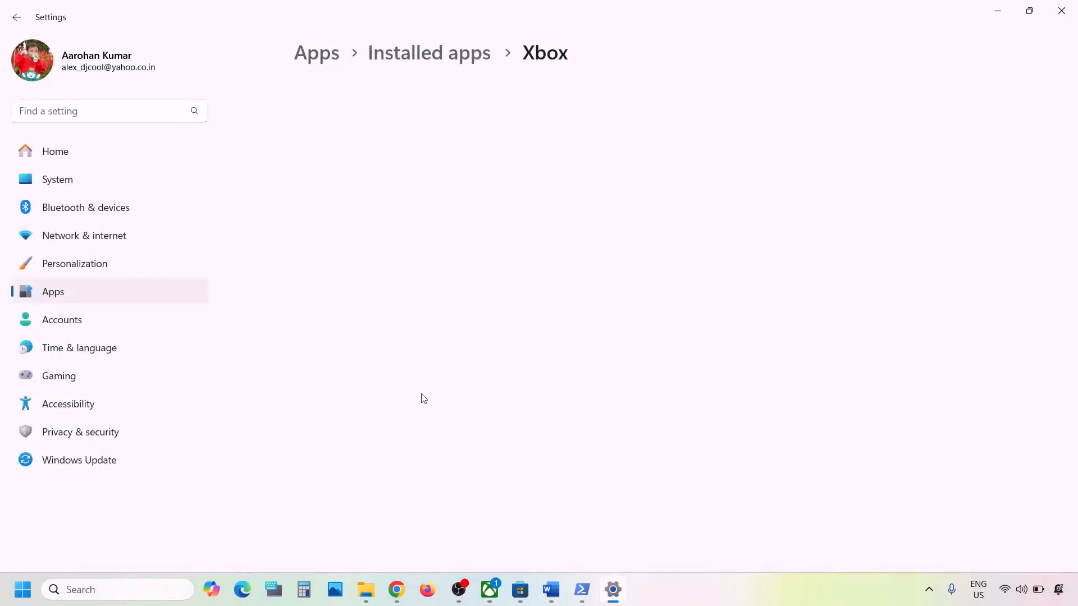
scroll(423, 399, "down", 10)
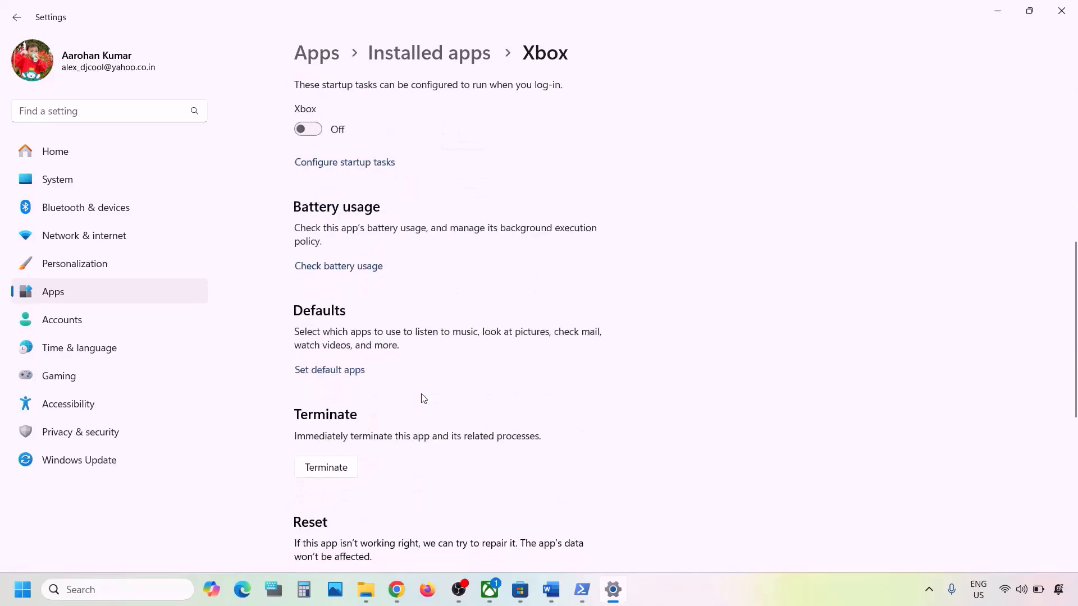
scroll(423, 399, "down", 2)
left_click(336, 329)
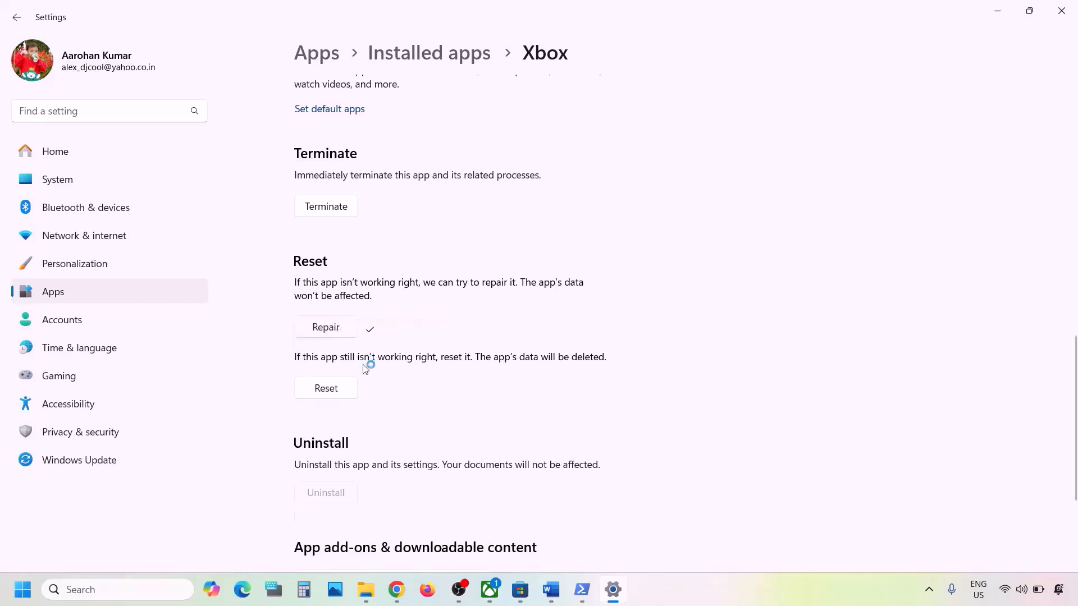
left_click(331, 390)
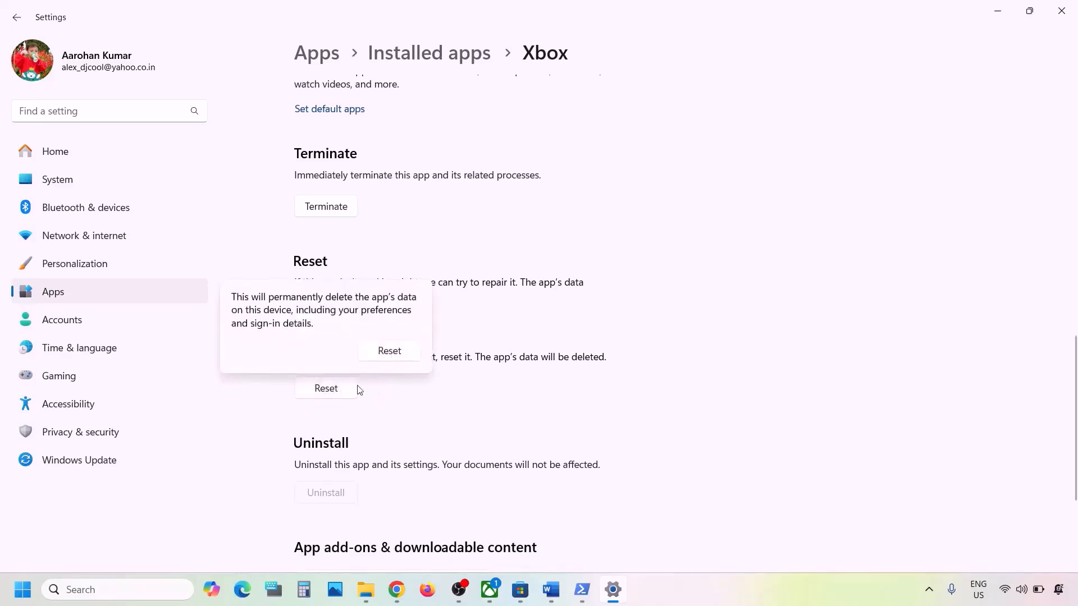
left_click(410, 354)
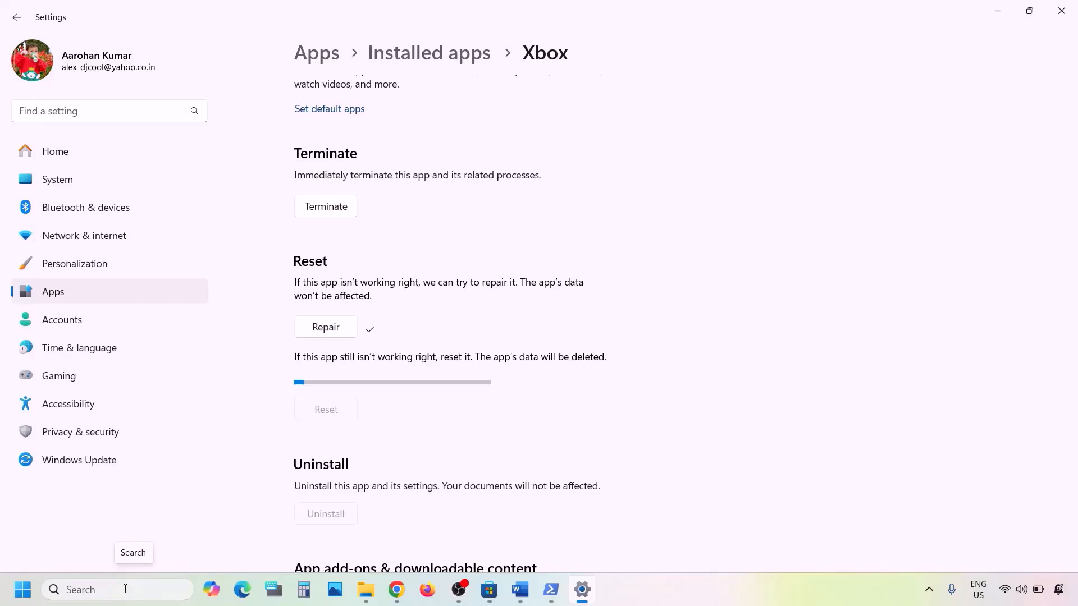
left_click(125, 589)
Open Microsoft Store's App settings via 'store' search, repair it, then confirm a reset.
type("sto")
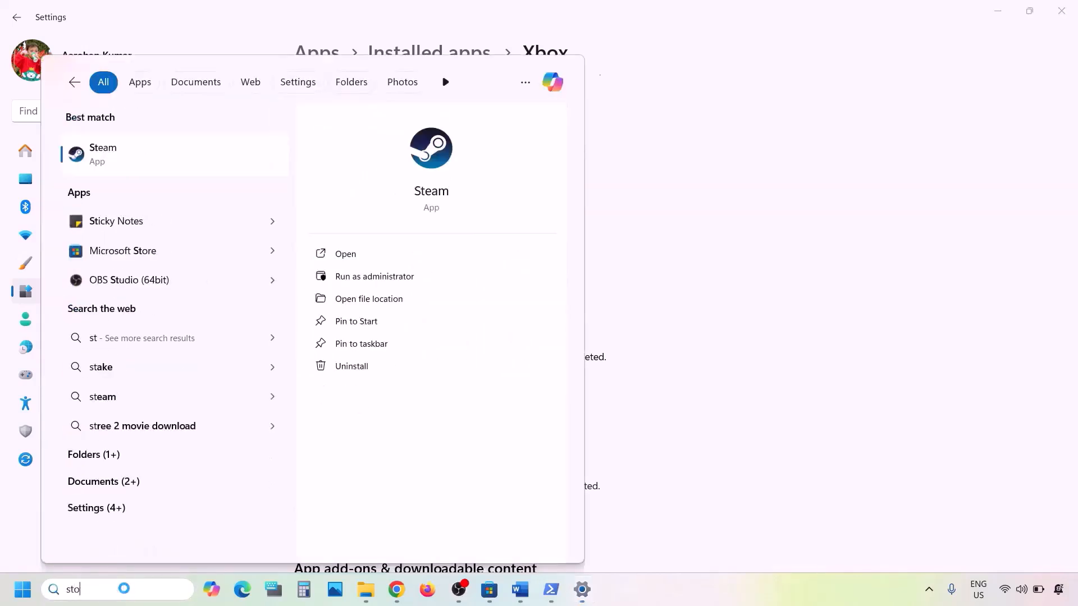
type("re")
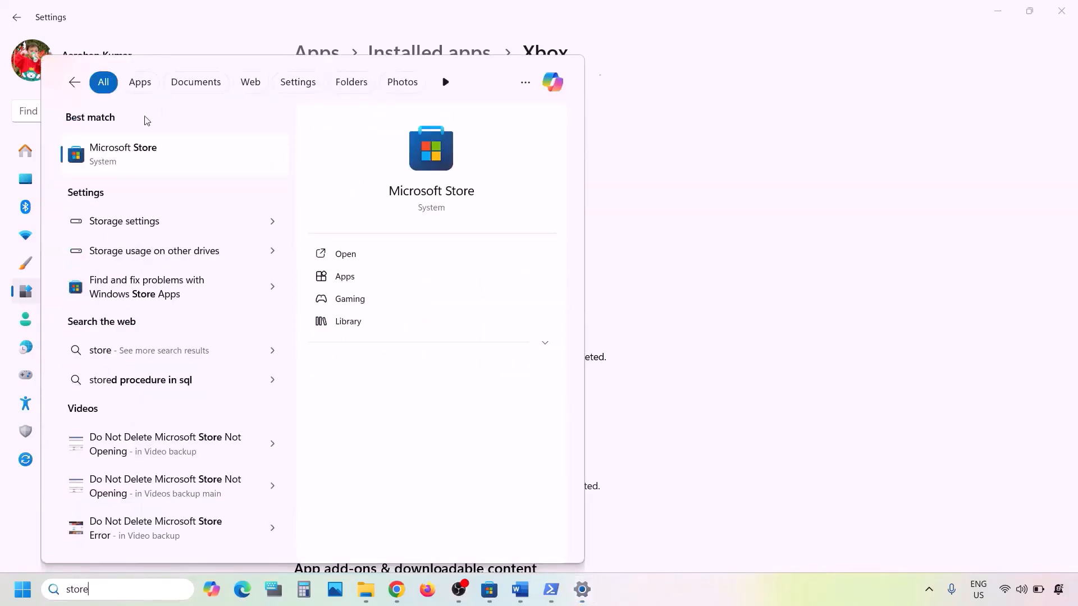
right_click(119, 164)
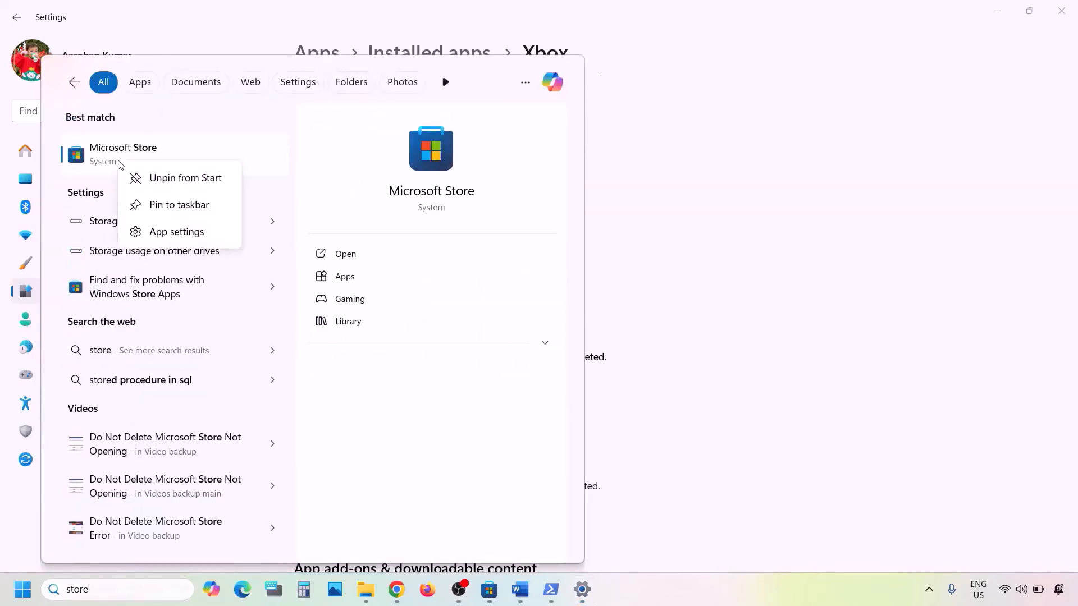
left_click(169, 231)
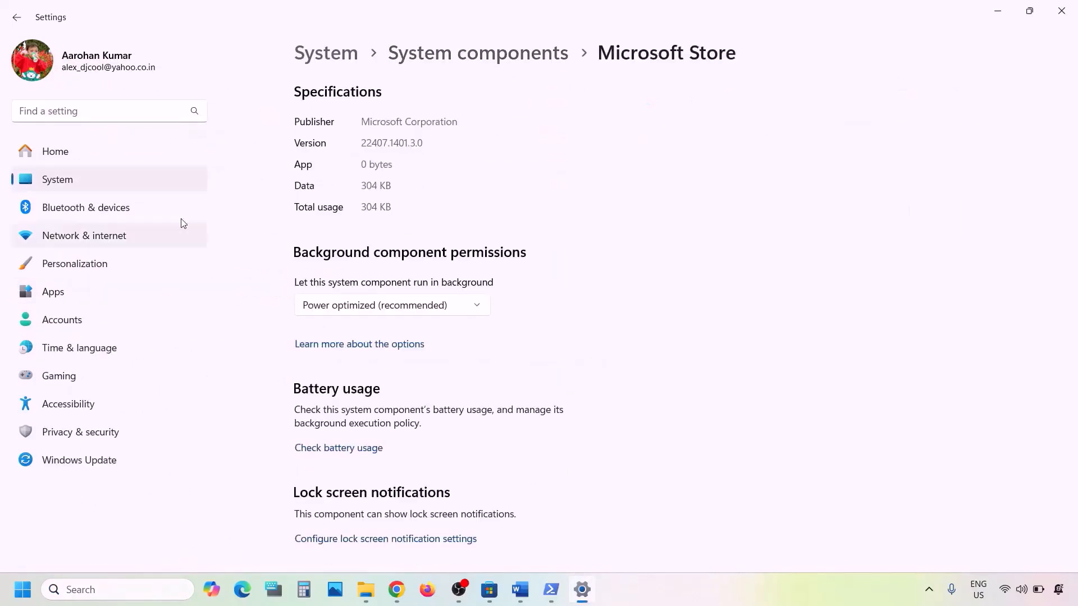
scroll(472, 312, "down", 10)
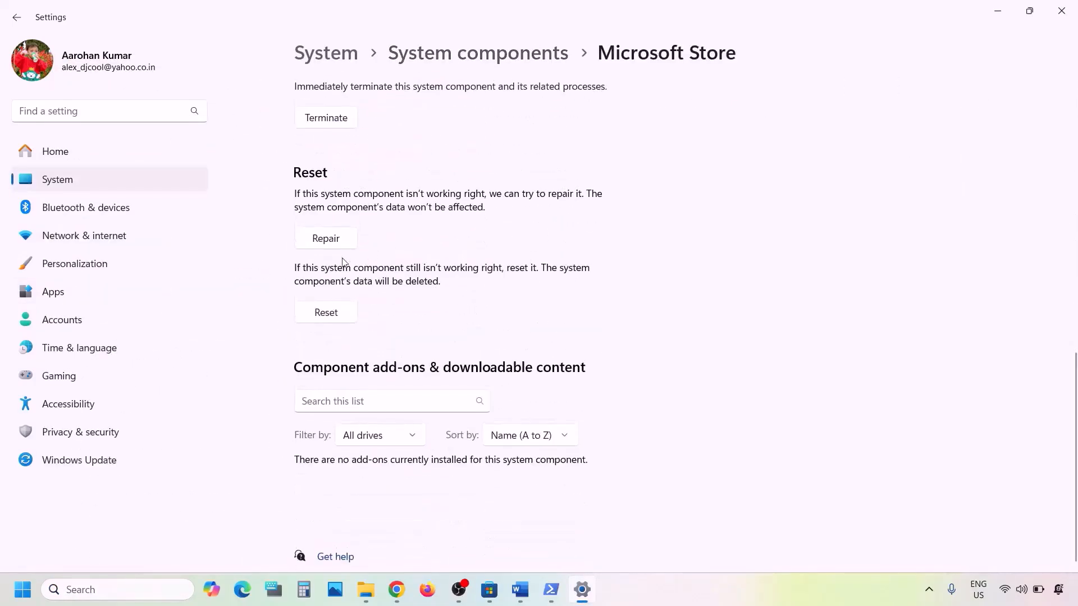
left_click(328, 240)
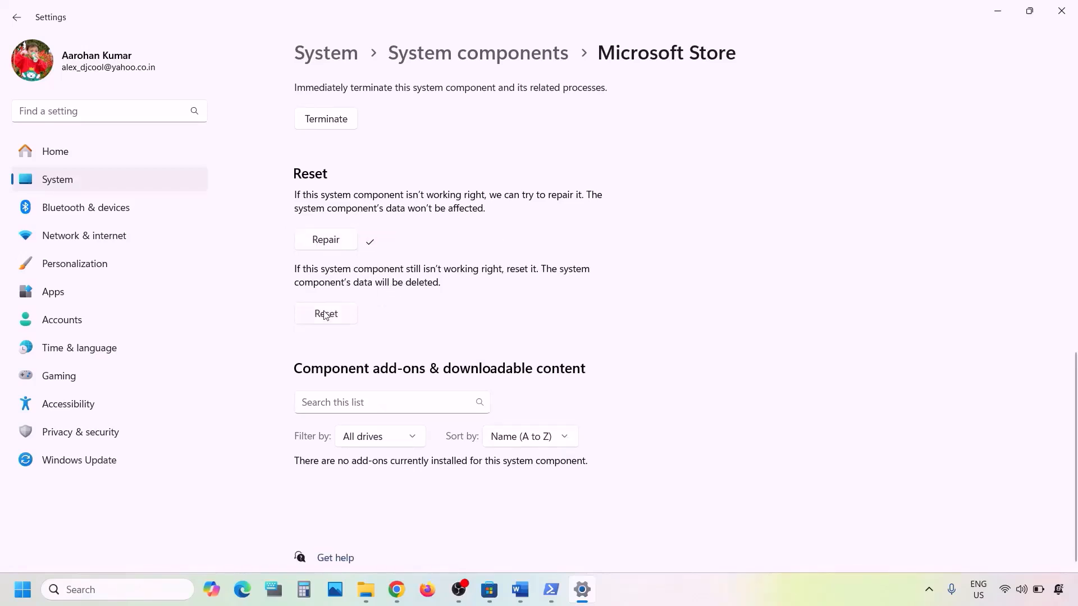
left_click(325, 315)
left_click(390, 277)
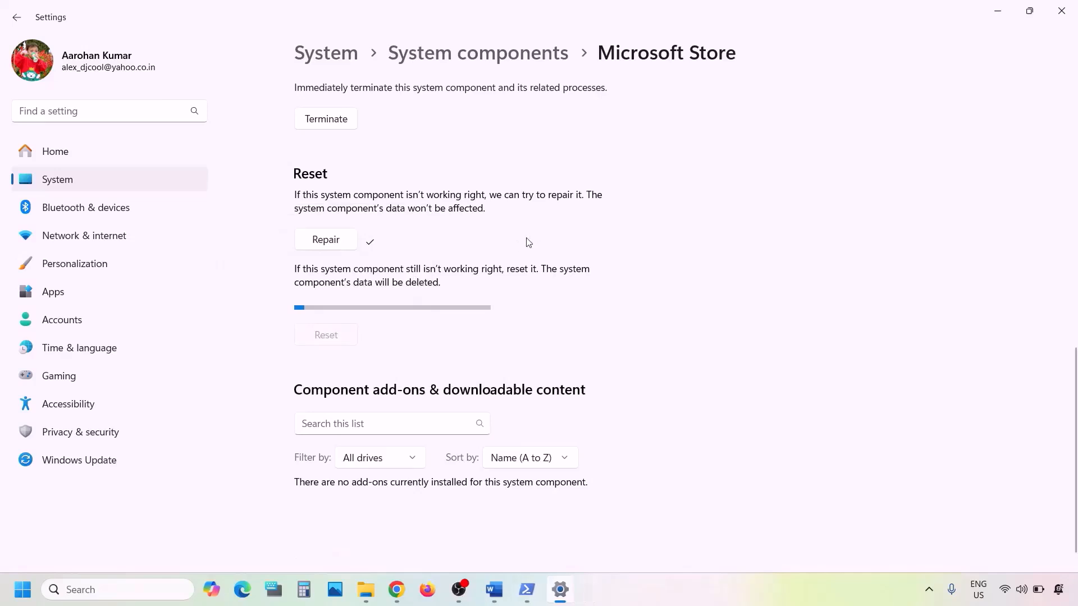
Highlight Step 8 about updating apps from the Store library.
left_click(489, 589)
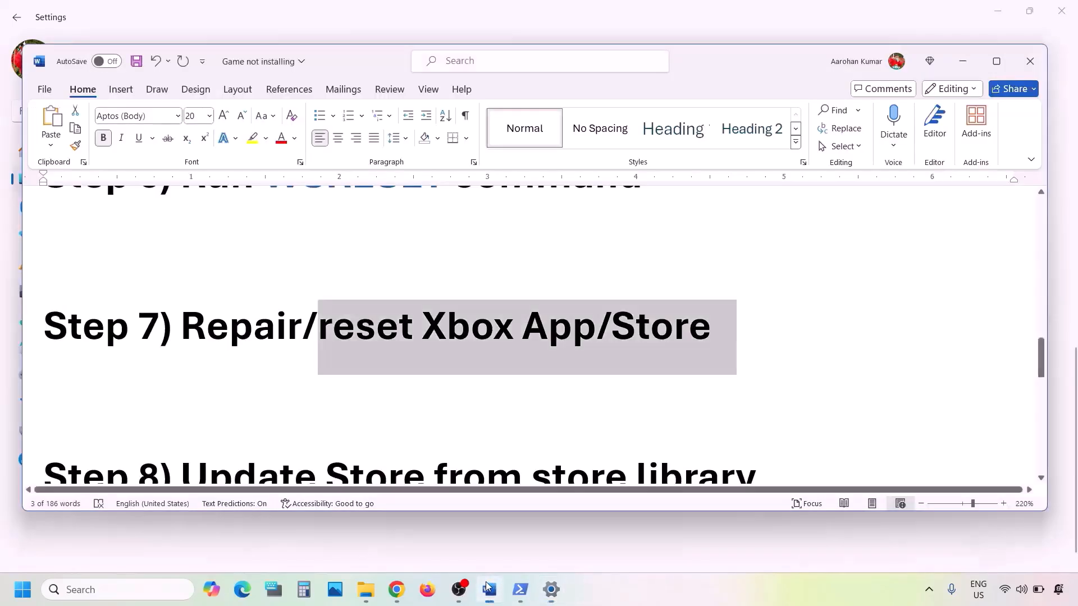
scroll(393, 423, "down", 2)
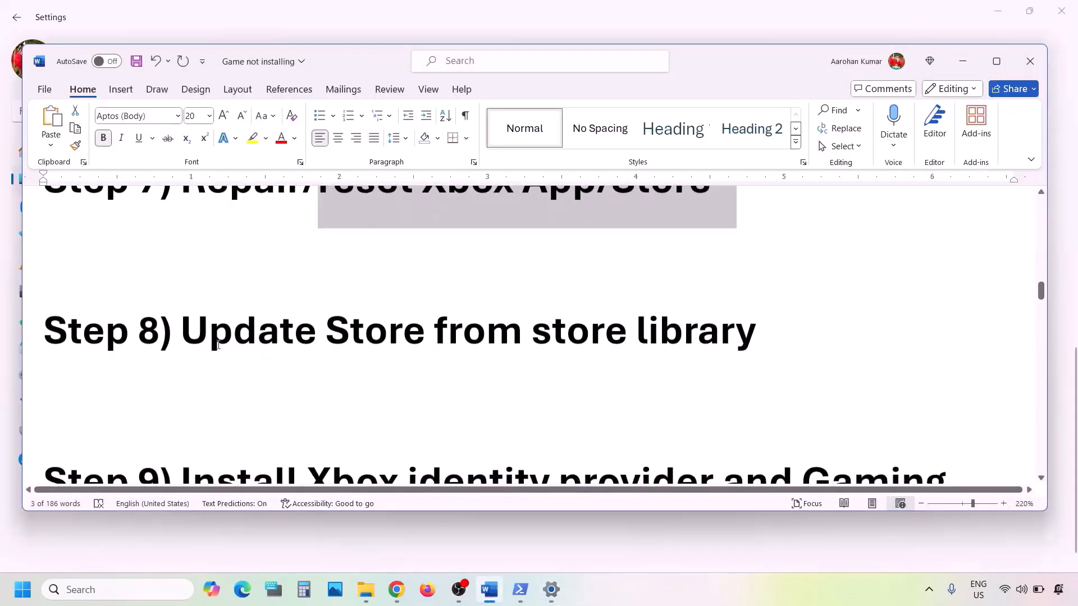
left_click(191, 334)
left_click_drag(344, 339, 718, 348)
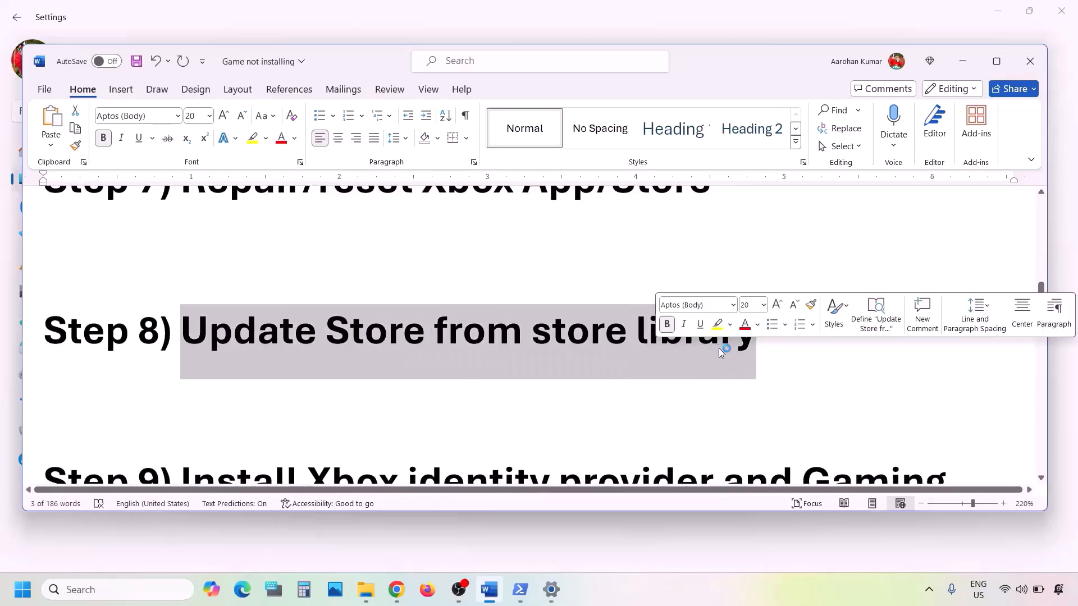
Launch Microsoft Store maximized and open its Library to check for updates.
left_click(114, 581)
type("store")
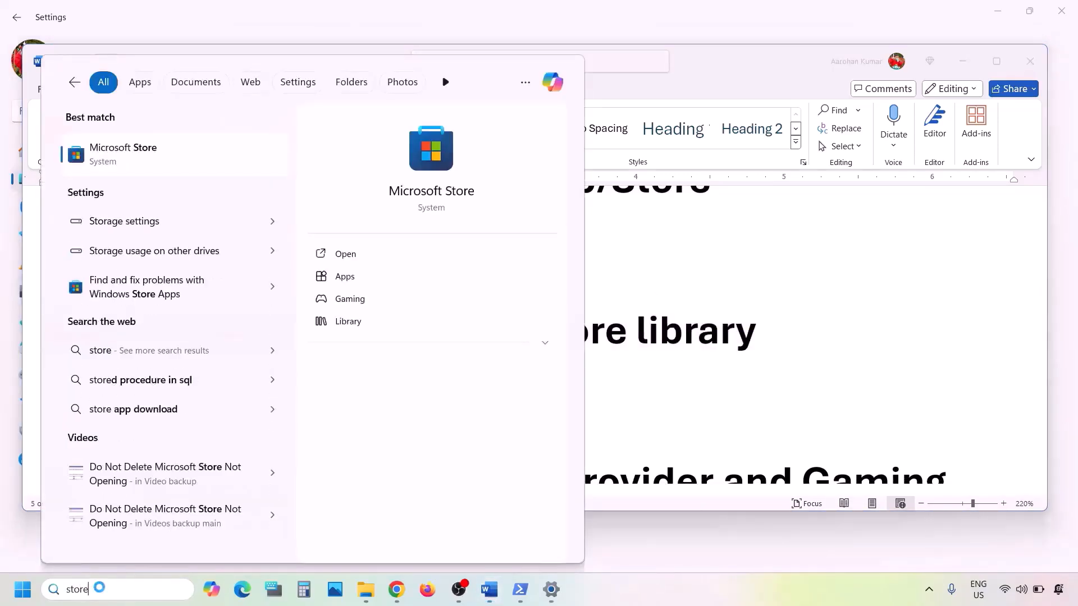
key("Return")
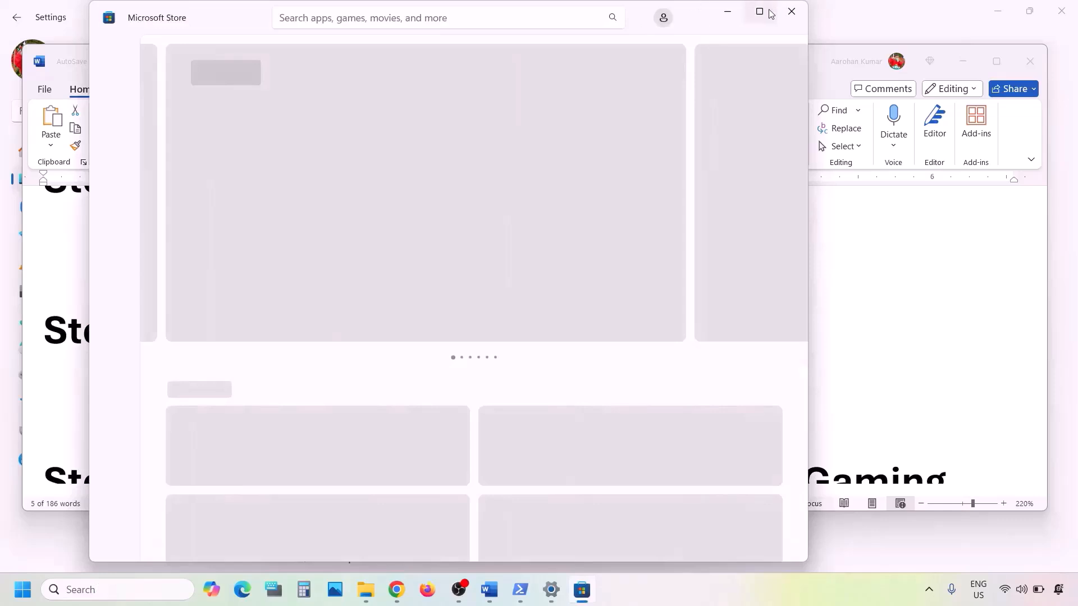
left_click(759, 12)
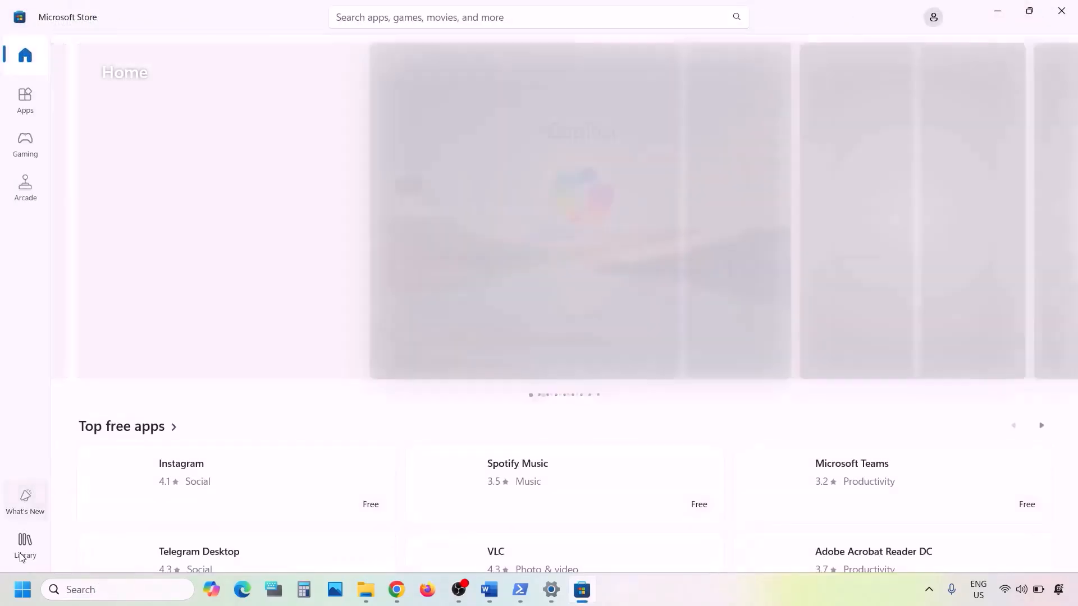
left_click(25, 544)
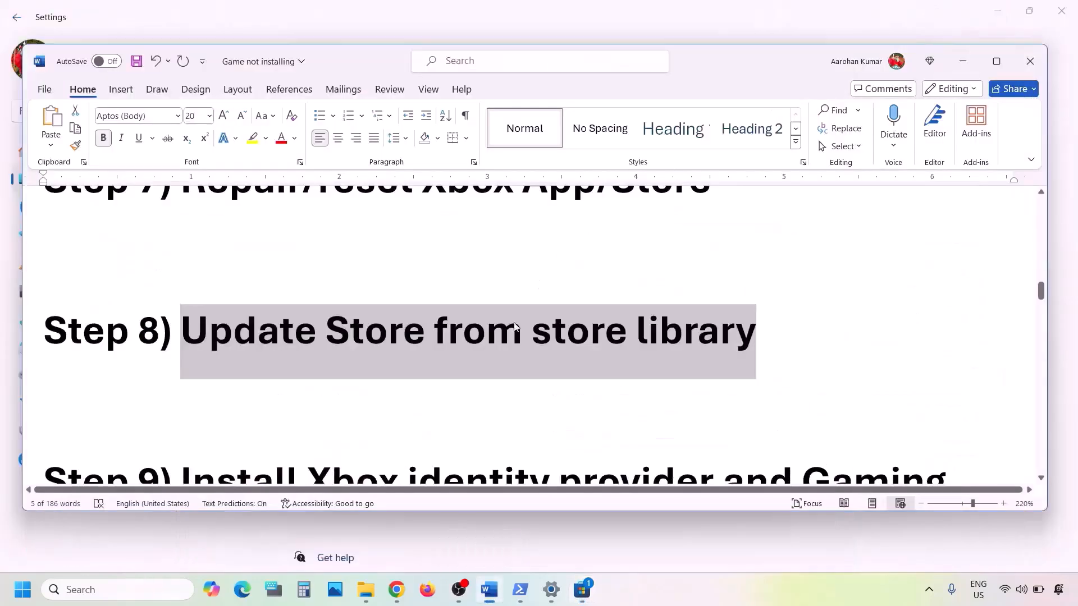
Select the Xbox Identity Provider link in Step 9 of the checklist.
scroll(493, 348, "down", 3)
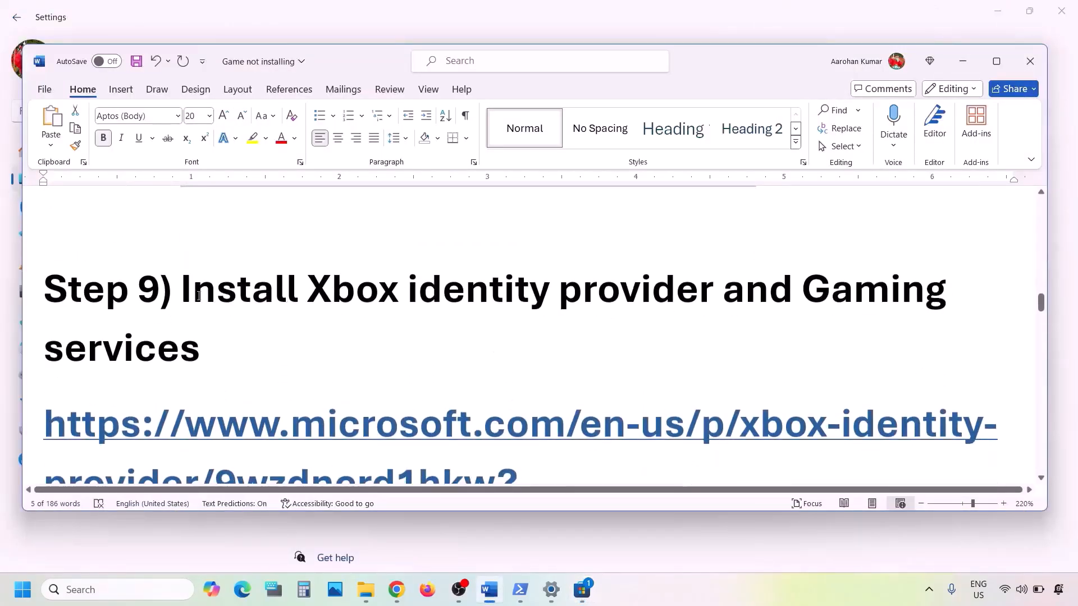
left_click_drag(183, 288, 565, 344)
scroll(564, 340, "down", 2)
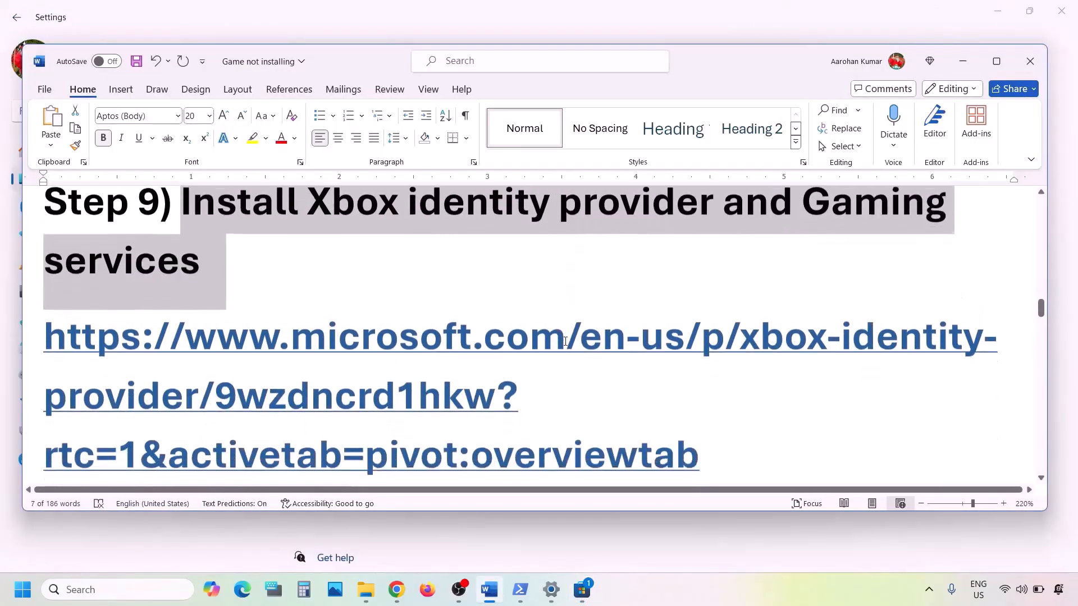
scroll(621, 375, "down", 3)
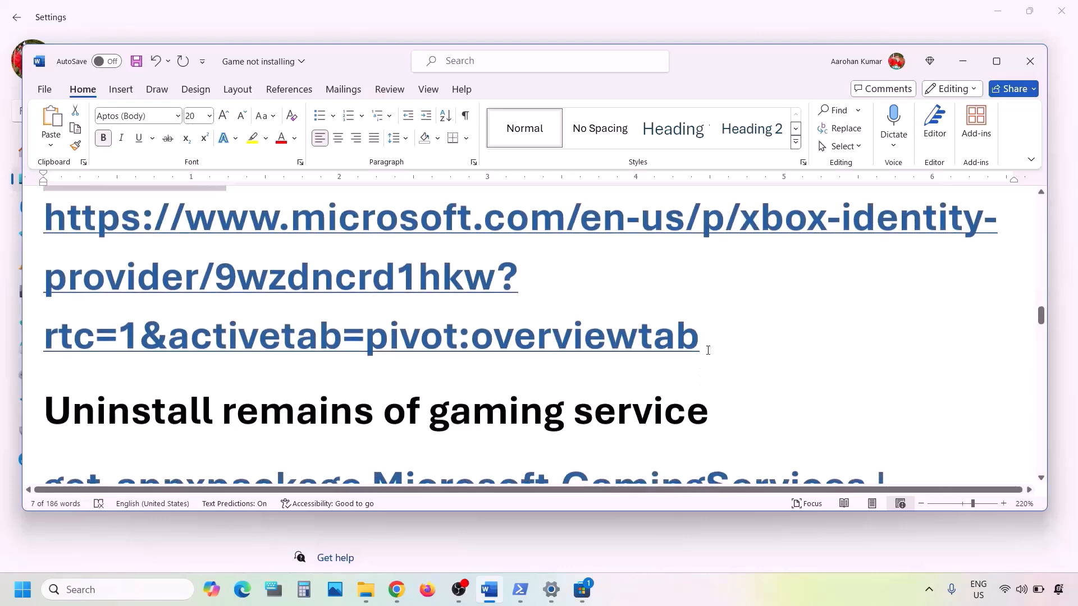
left_click_drag(708, 351, 48, 233)
key("ctrl+c")
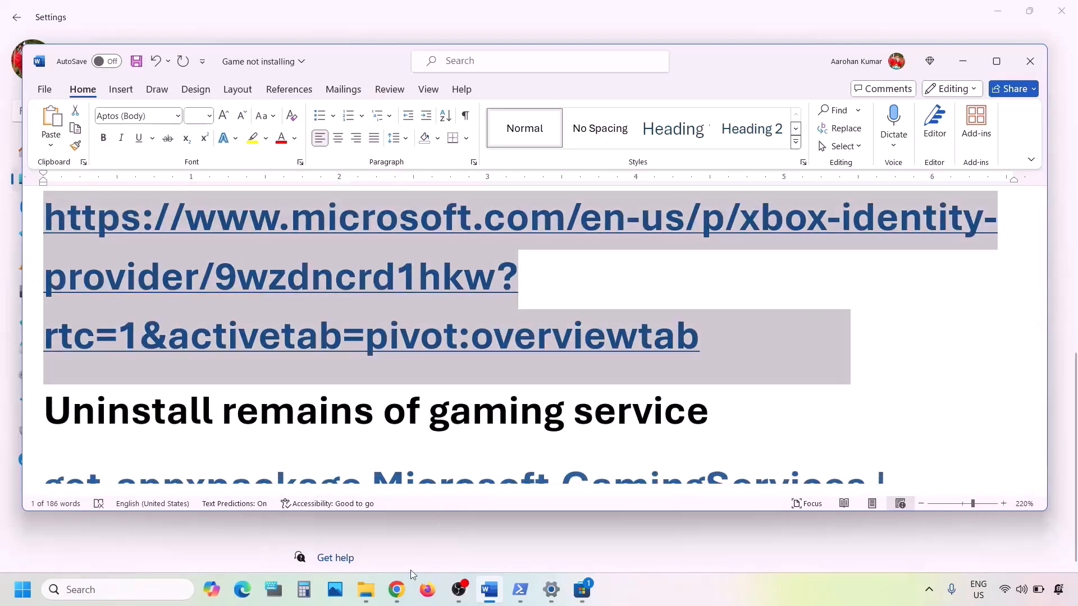
left_click(397, 589)
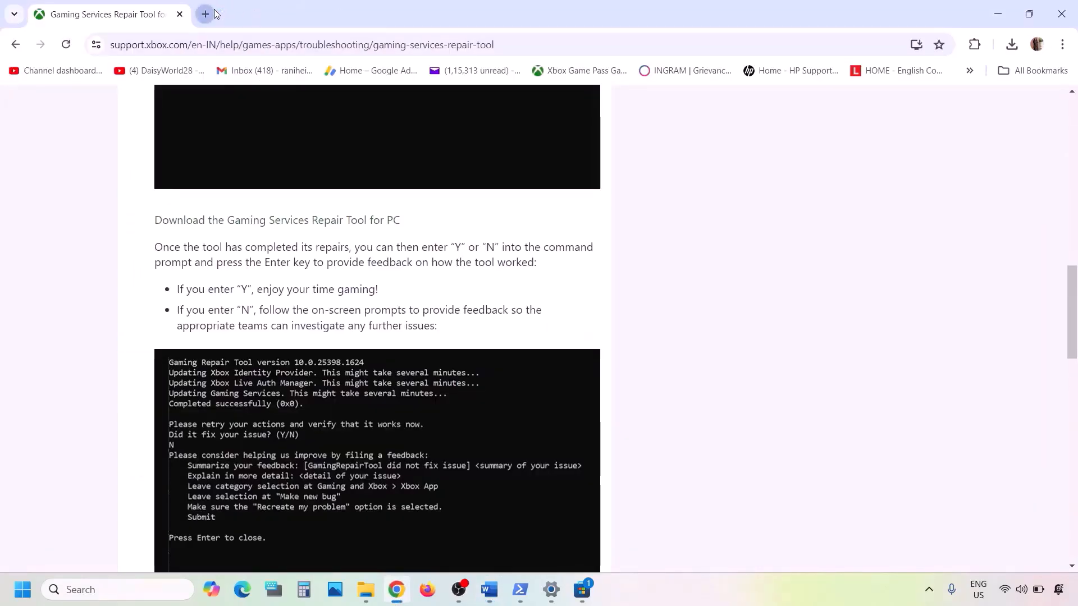
Load the Xbox Identity Provider link in a new Chrome tab, open it in Microsoft Store, then return to Word.
left_click(205, 14)
key("ctrl+v")
key("Return")
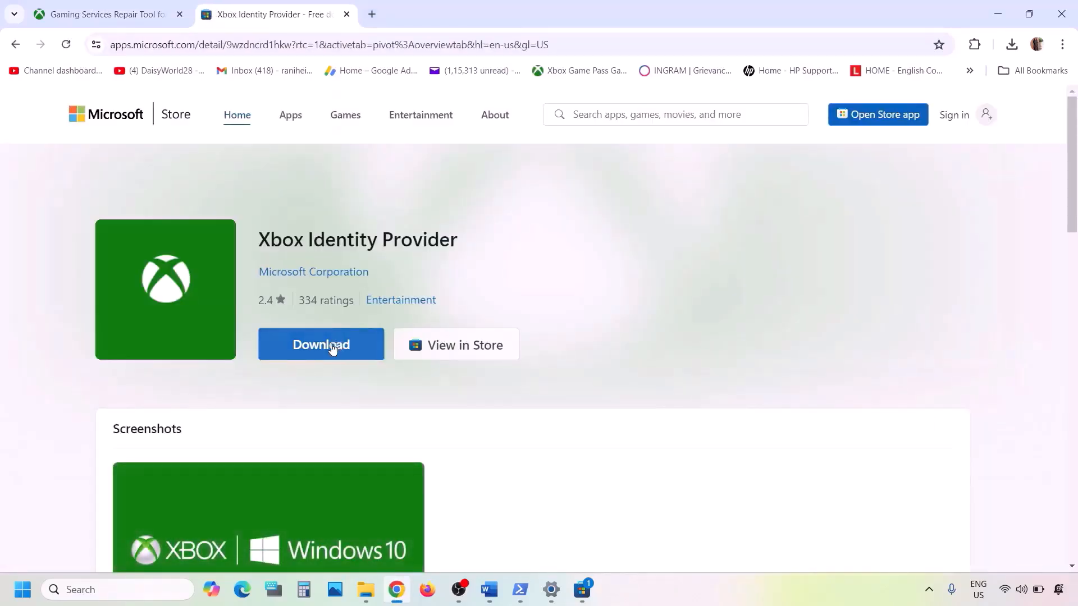
left_click(331, 347)
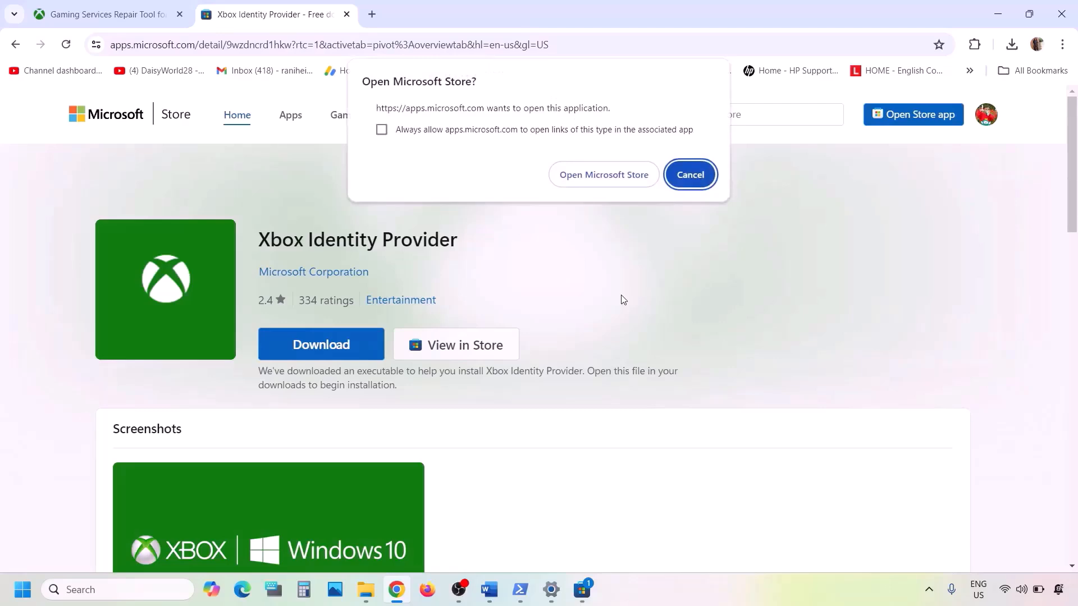
left_click(603, 176)
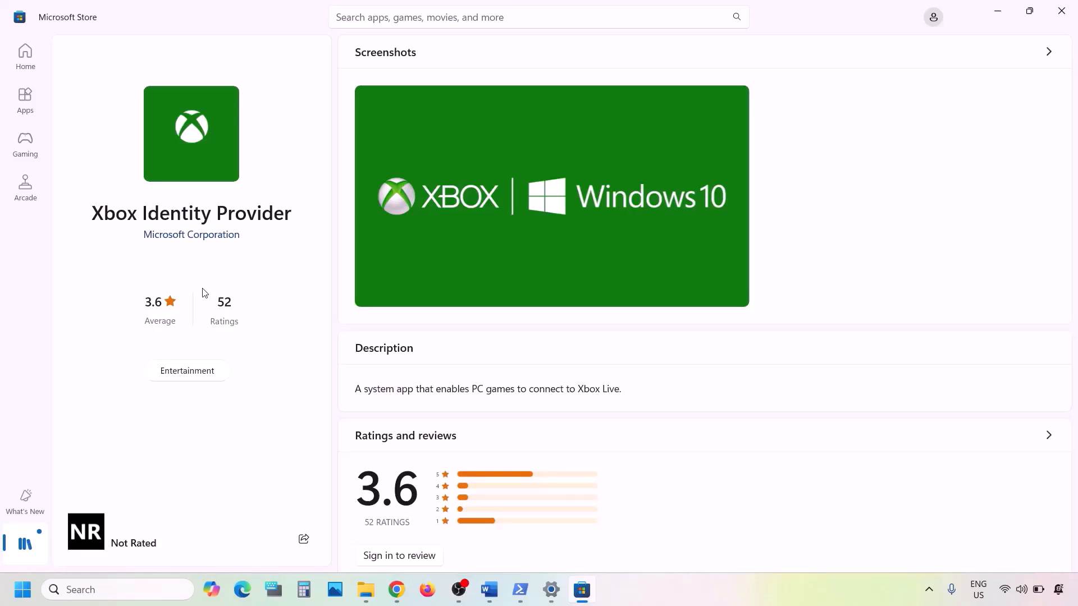
left_click(490, 590)
scroll(406, 353, "down", 3)
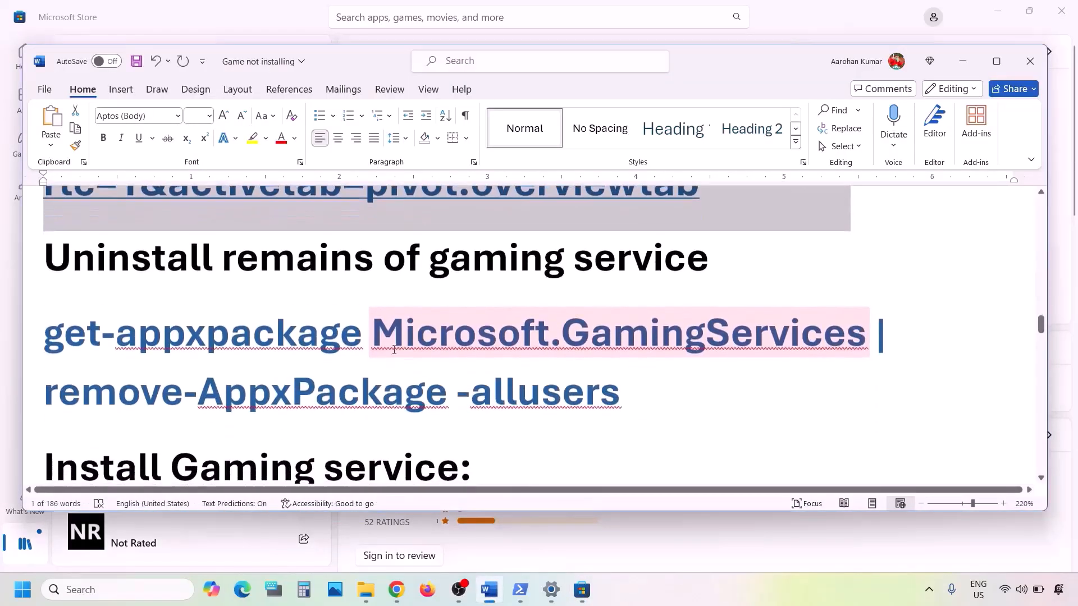
Copy the two-line get-appxpackage Microsoft.GamingServices removal command from the checklist.
left_click_drag(66, 264, 662, 254)
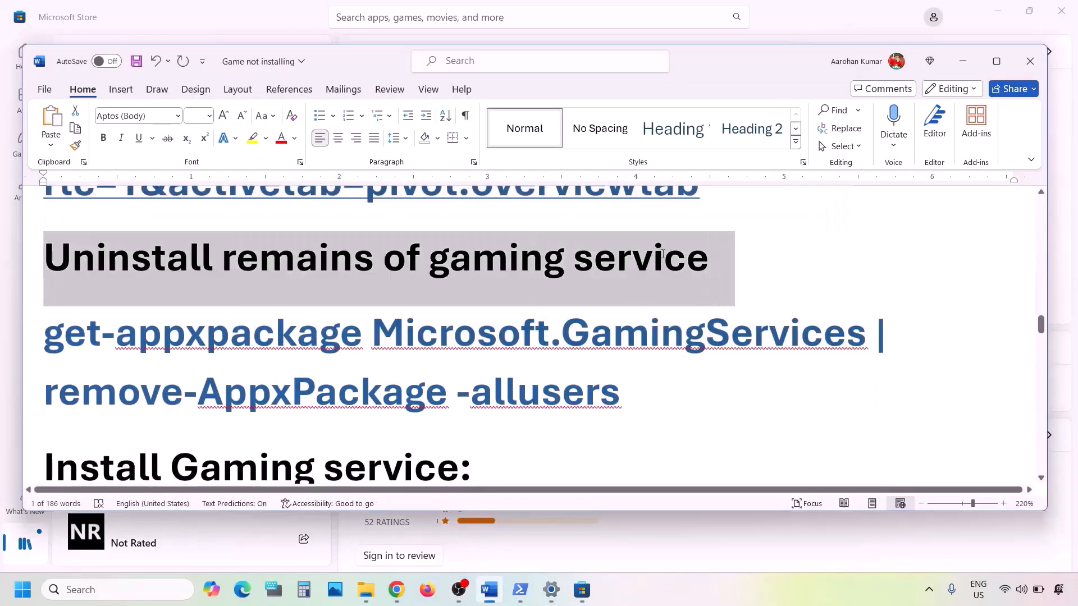
left_click_drag(639, 390, 87, 348)
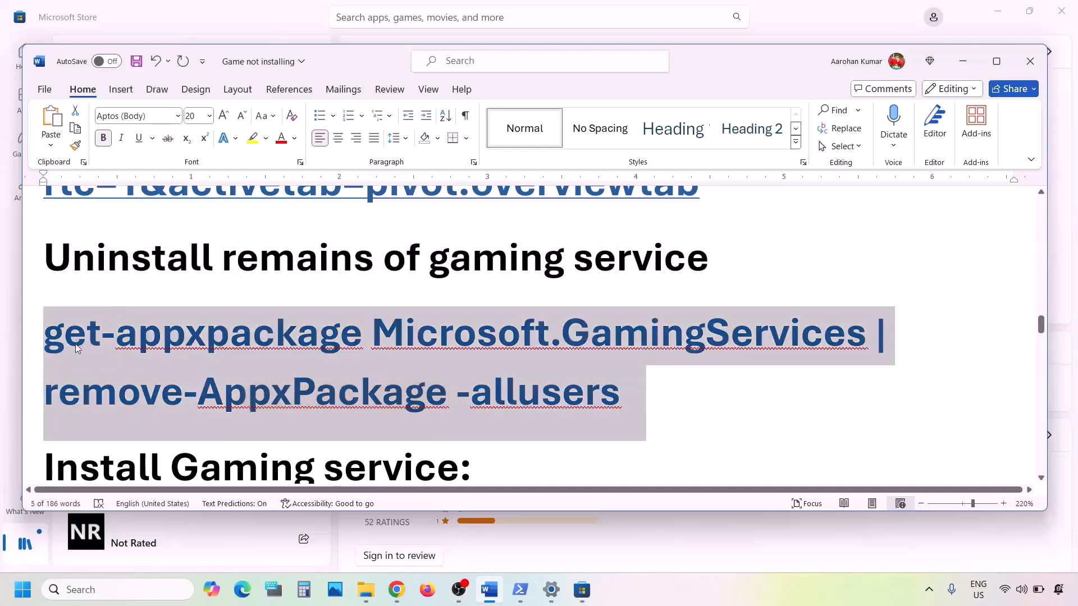
right_click(190, 377)
left_click(223, 129)
Paste the command into a Windows PowerShell session launched as administrator.
left_click(125, 587)
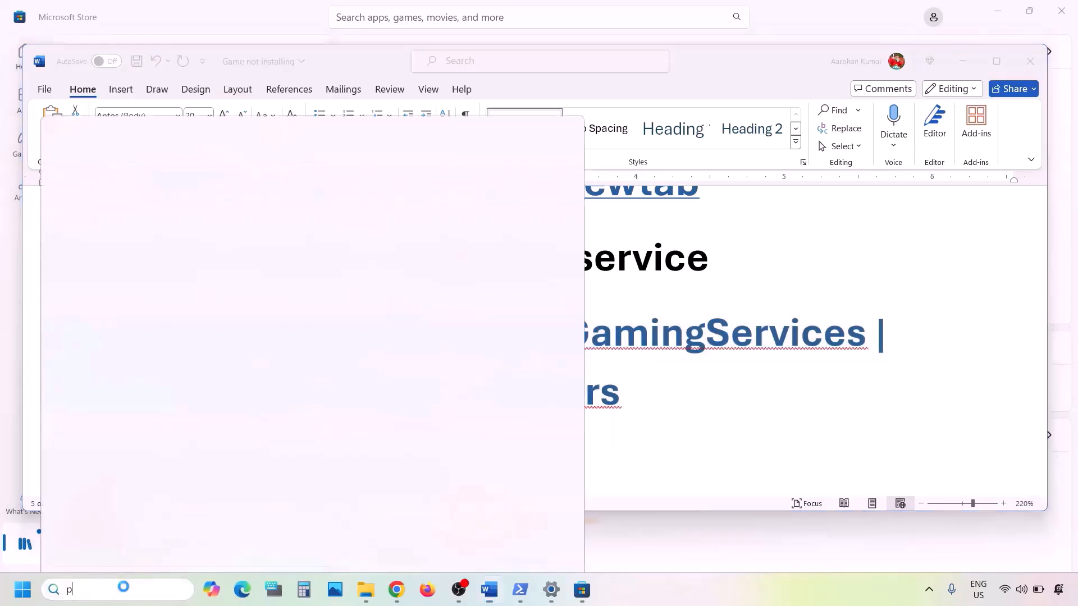
type("powershell")
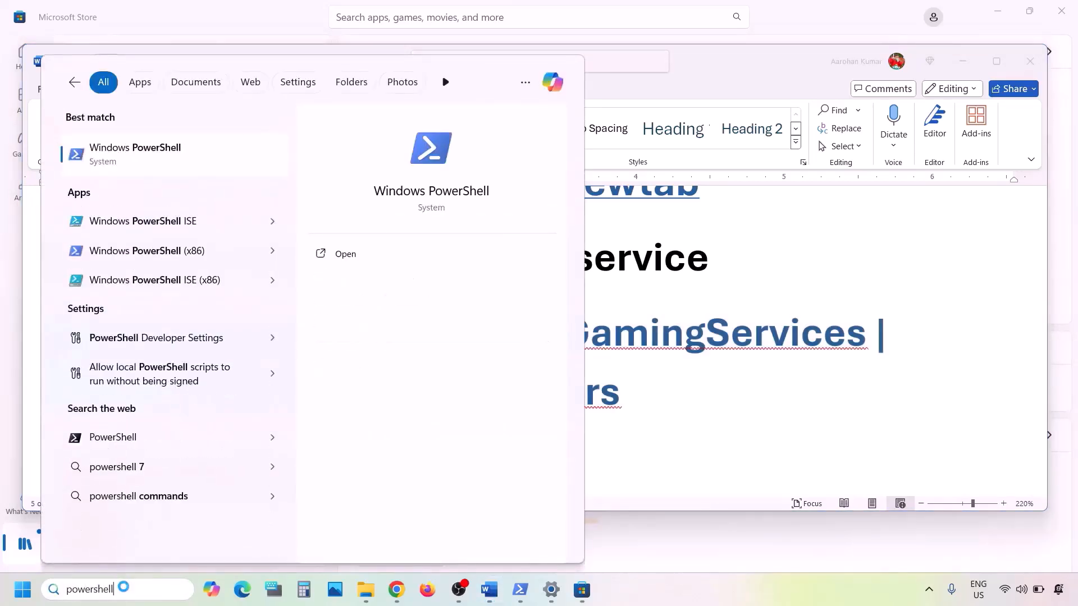
right_click(189, 166)
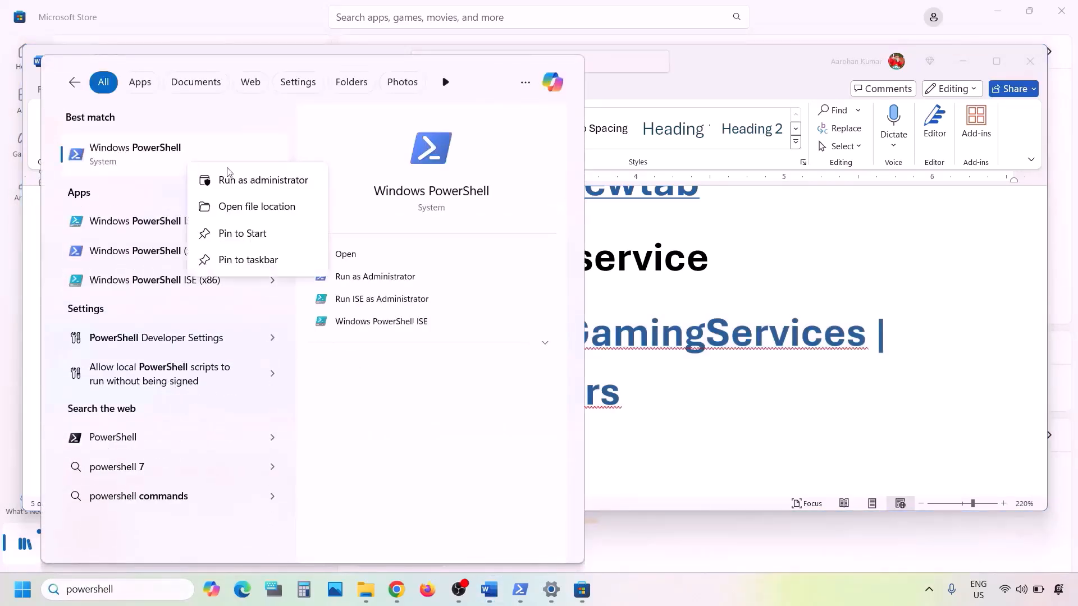
left_click(265, 188)
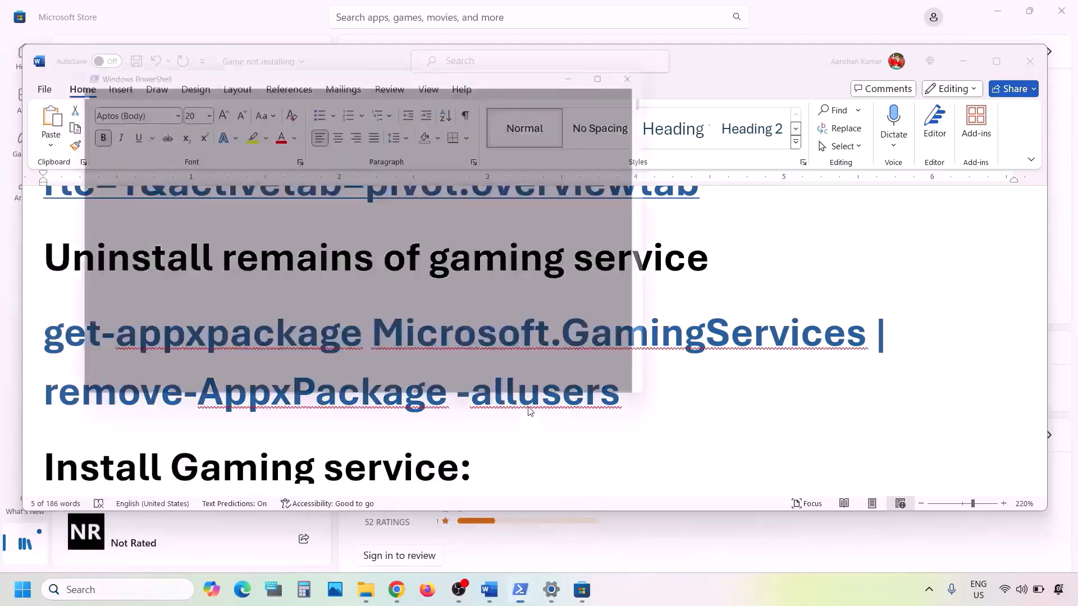
key("ctrl+v")
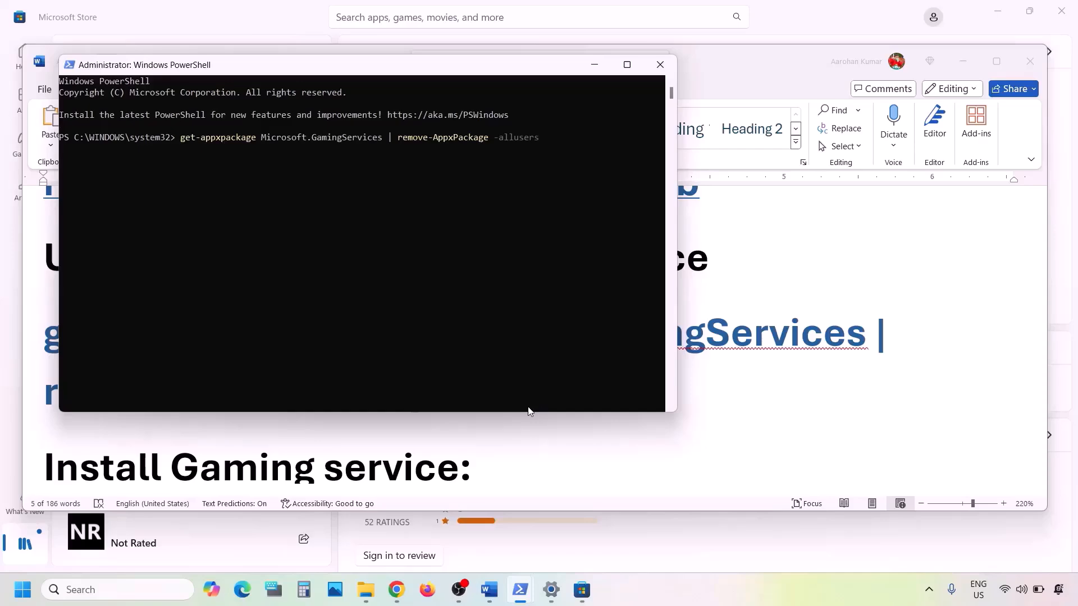
Copy the start ms-windows-store command line from the Word checklist.
left_click(608, 449)
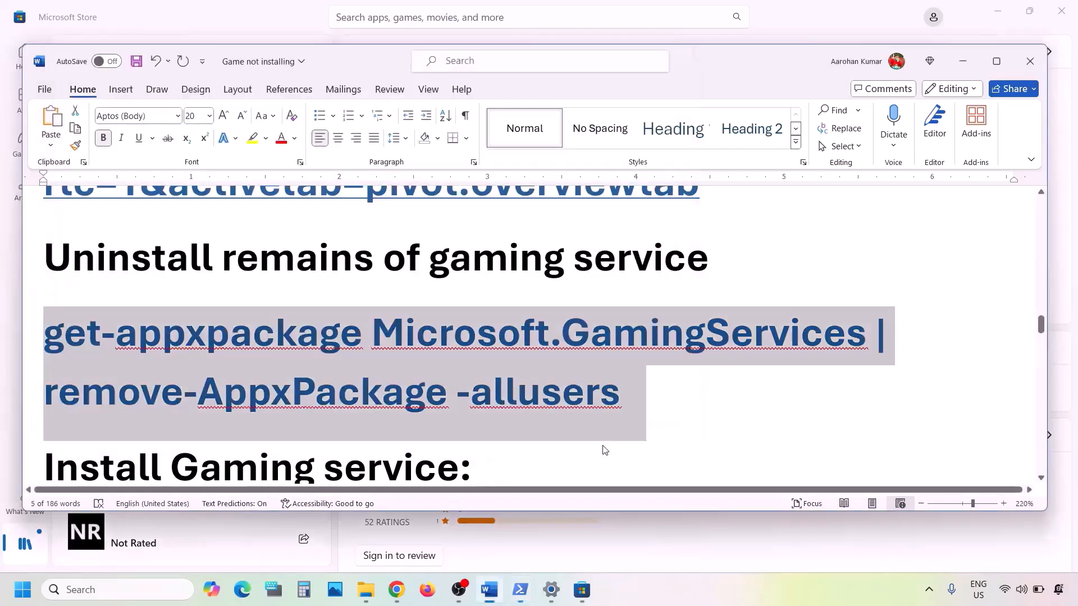
scroll(603, 444, "down", 5)
left_click_drag(628, 391, 44, 328)
right_click(93, 314)
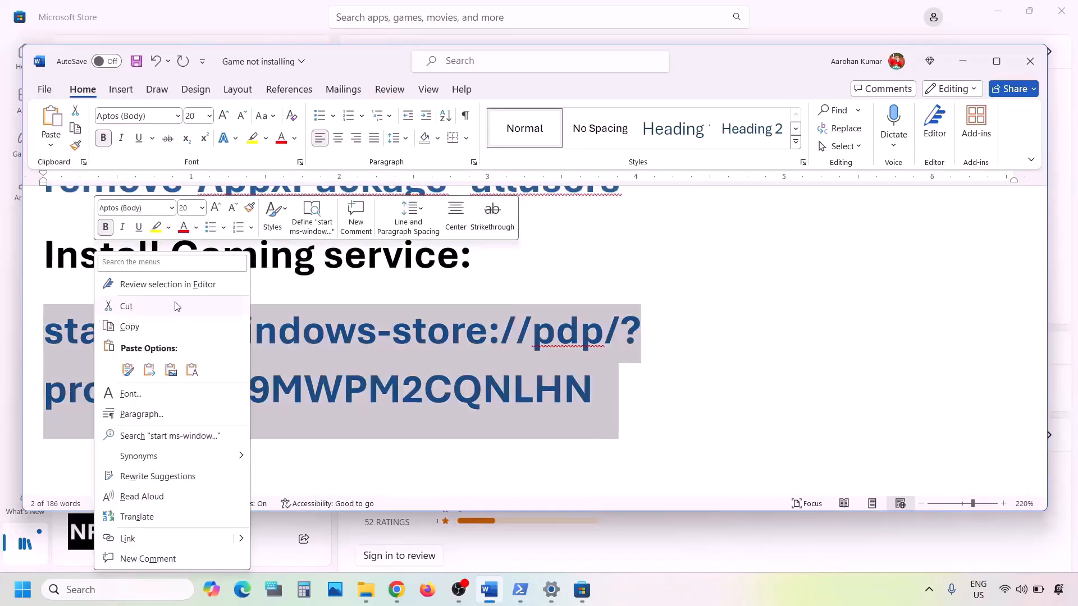
left_click(130, 327)
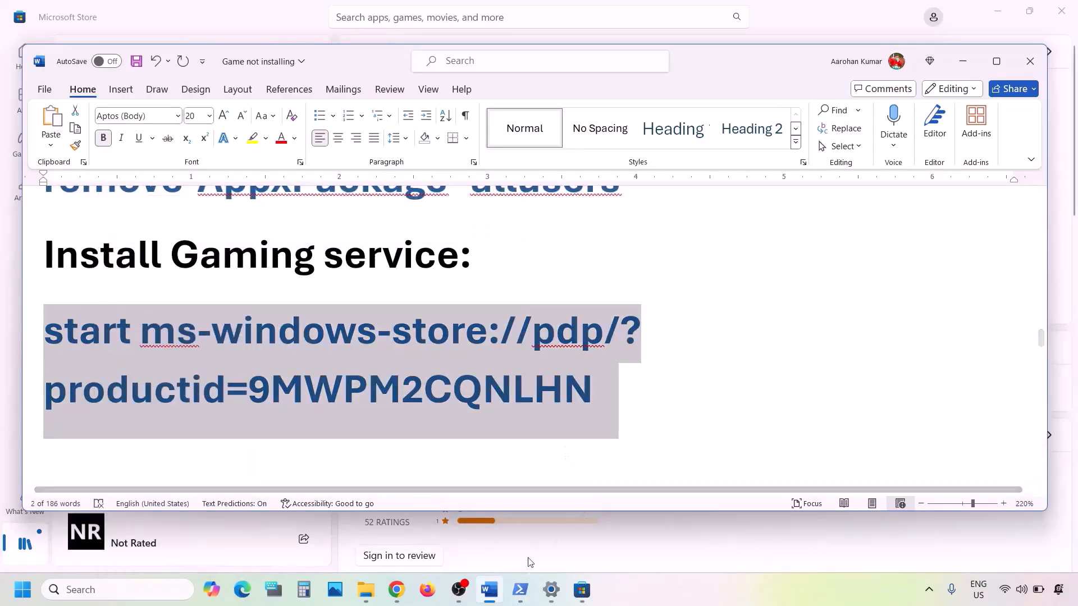
Run the store command in PowerShell and Get Gaming Services in Microsoft Store.
mouse_move(520, 589)
left_click(581, 539)
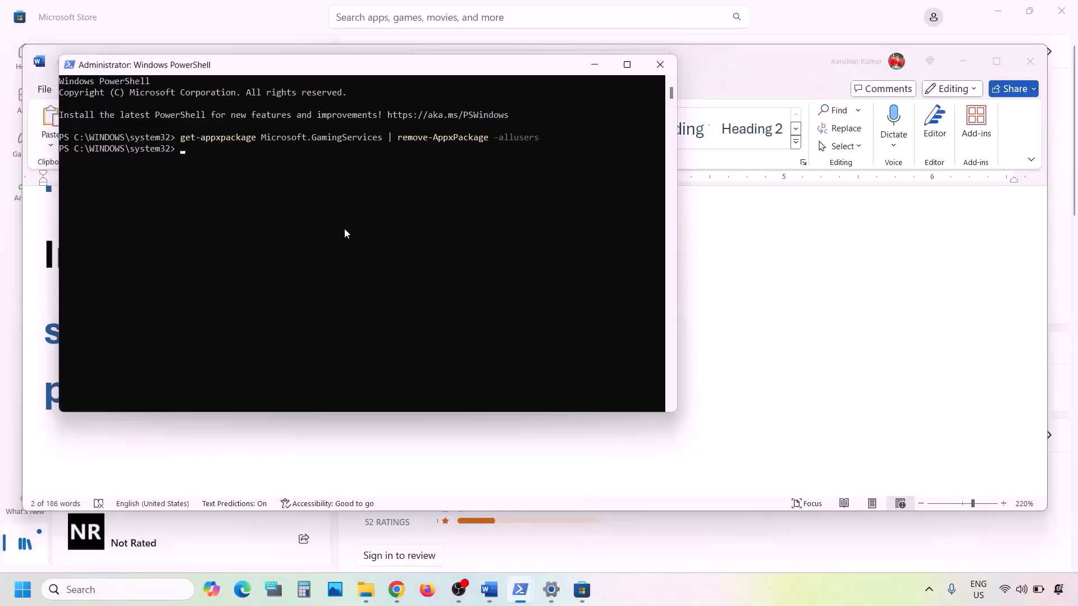
right_click(345, 228)
key("Return")
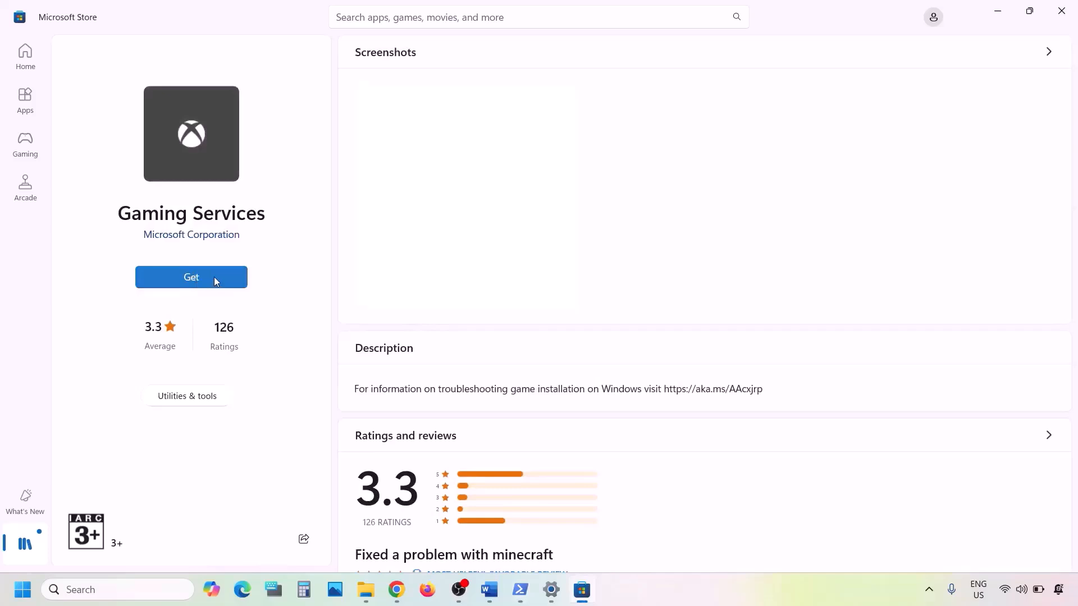
left_click(214, 277)
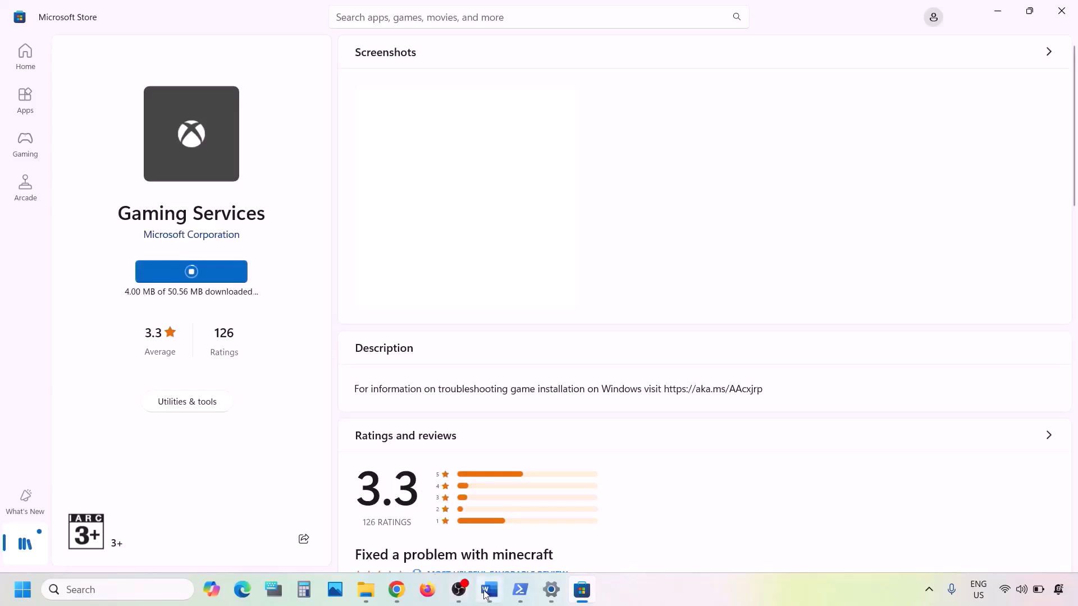
Return to the Word checklist and scroll down to Step 10's services list.
mouse_move(489, 589)
left_click(494, 535)
scroll(340, 427, "down", 5)
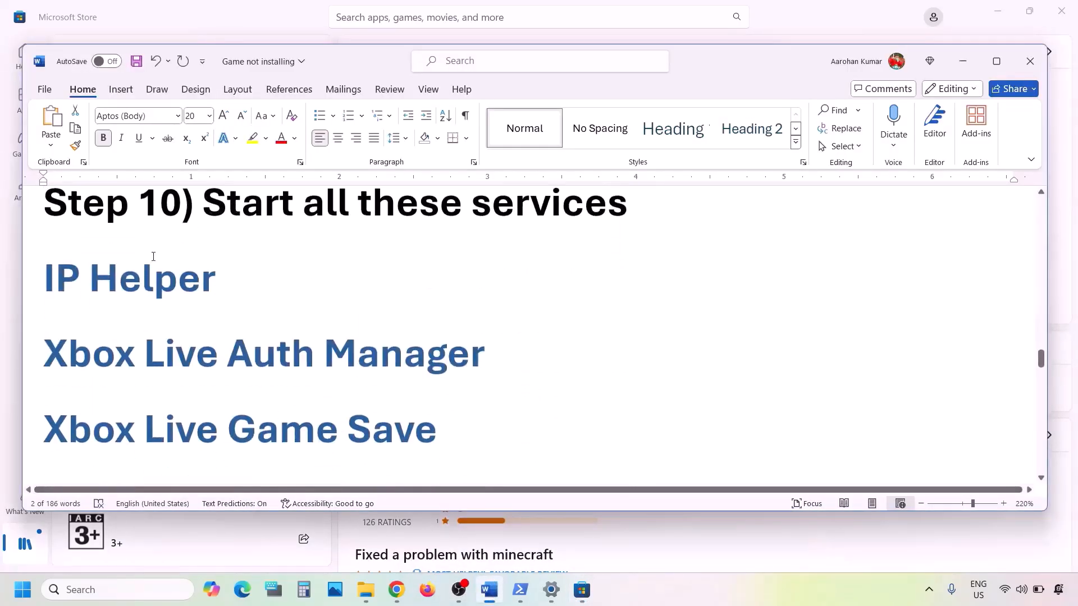
Maximise the checklist, then open the Services app by searching 'services'.
left_click(996, 65)
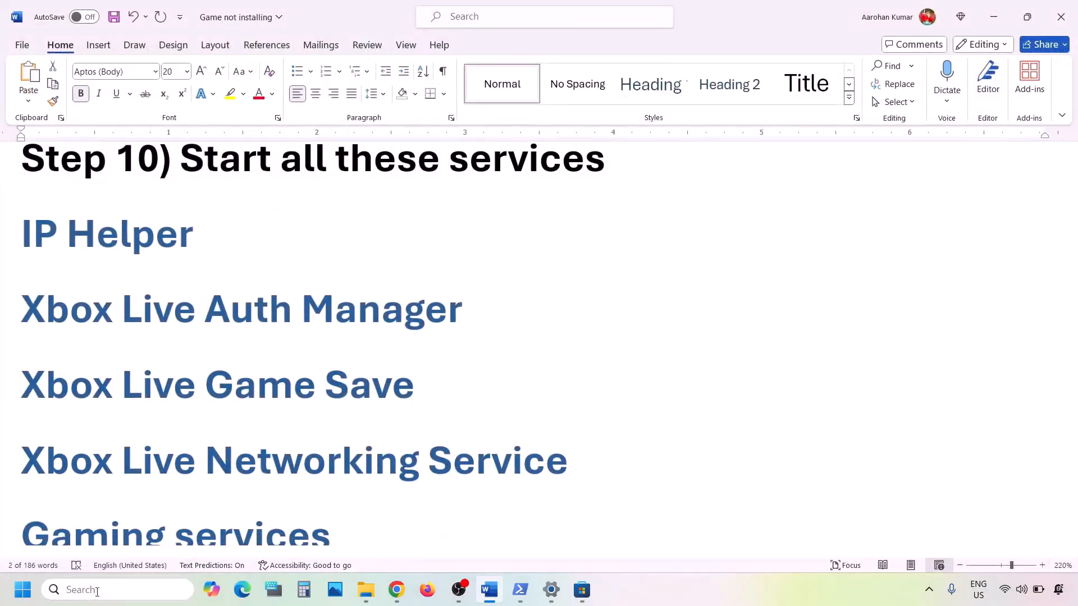
left_click(97, 590)
type("servic")
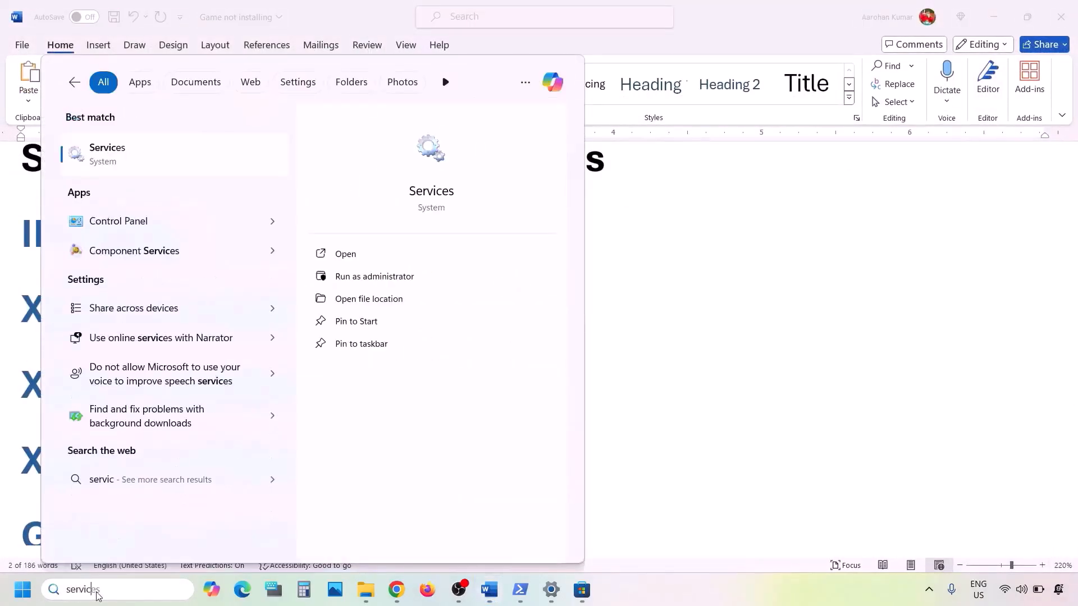
type("es")
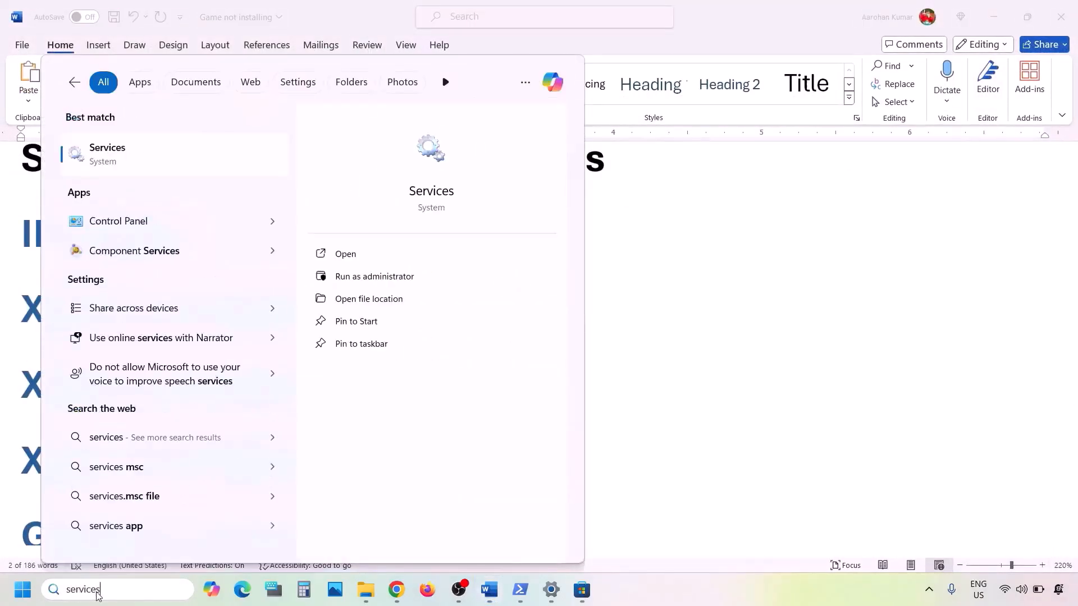
left_click(123, 163)
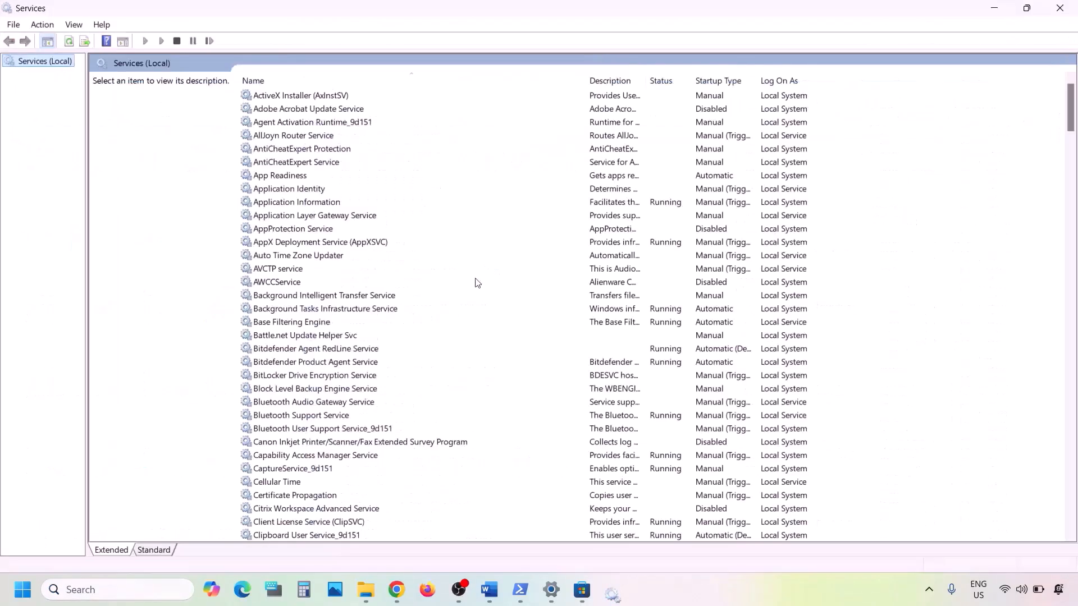
Set the IP Helper service's startup type to Automatic and apply it.
left_click(322, 388)
key("i")
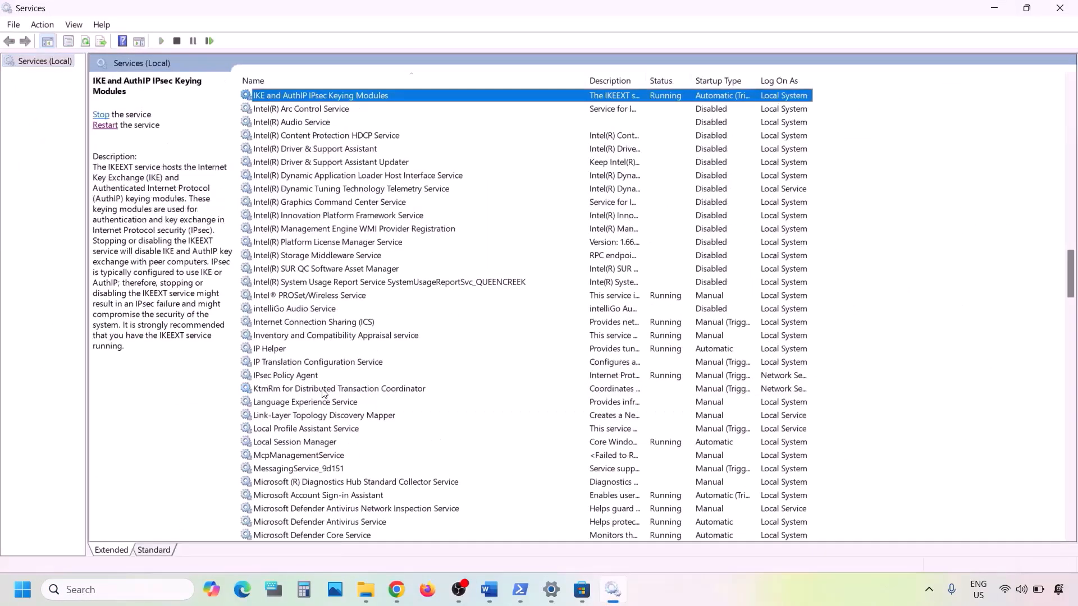
left_click(267, 350)
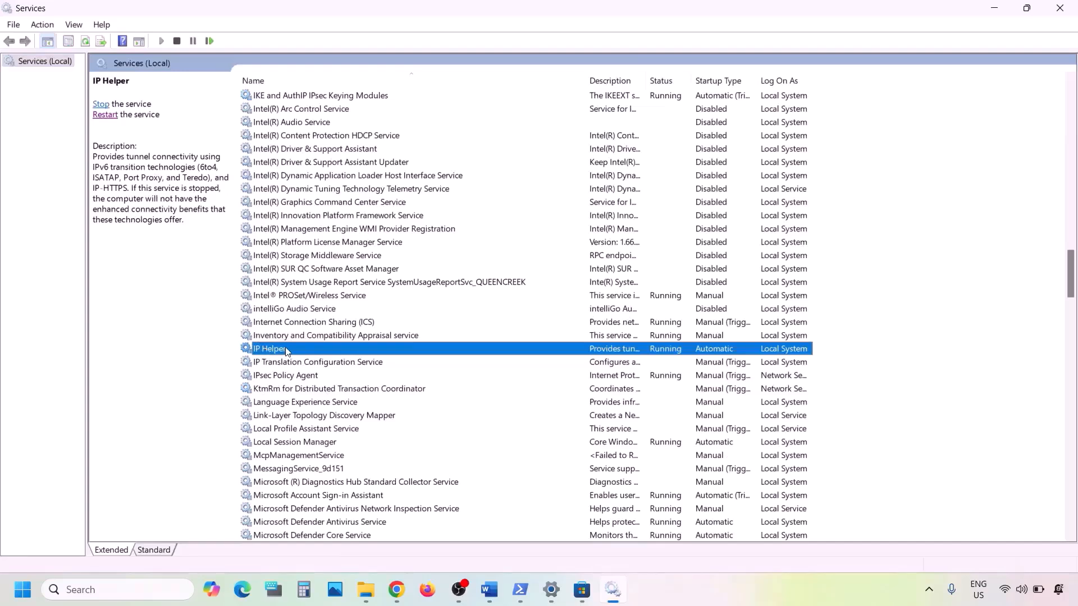
double_click(286, 351)
left_click(508, 277)
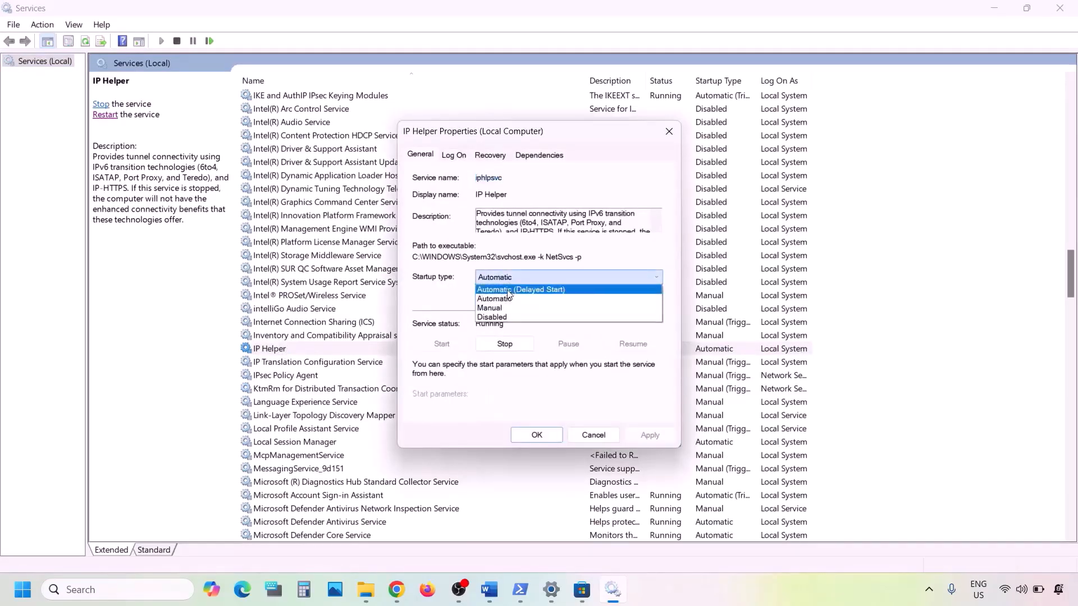
left_click(500, 299)
left_click(647, 437)
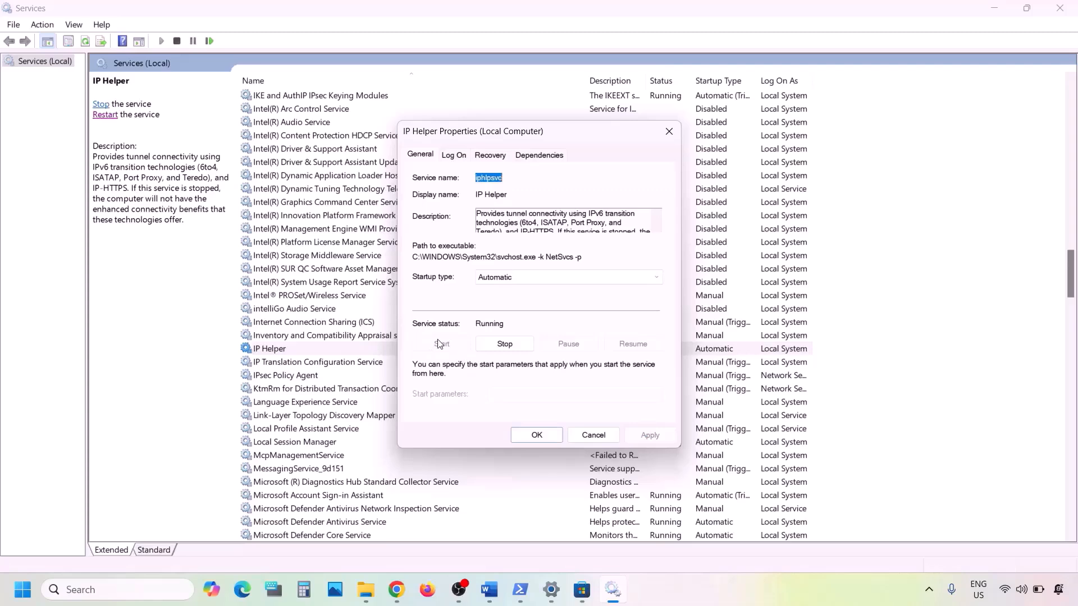
left_click(525, 435)
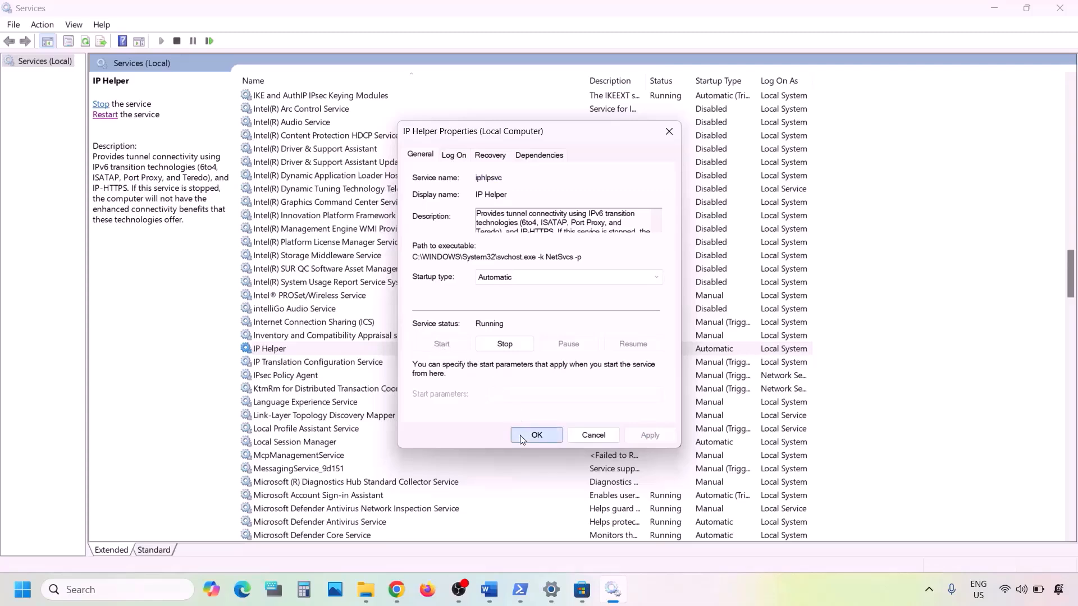
Restart IP Helper and jump the list to the Xbox services.
right_click(284, 355)
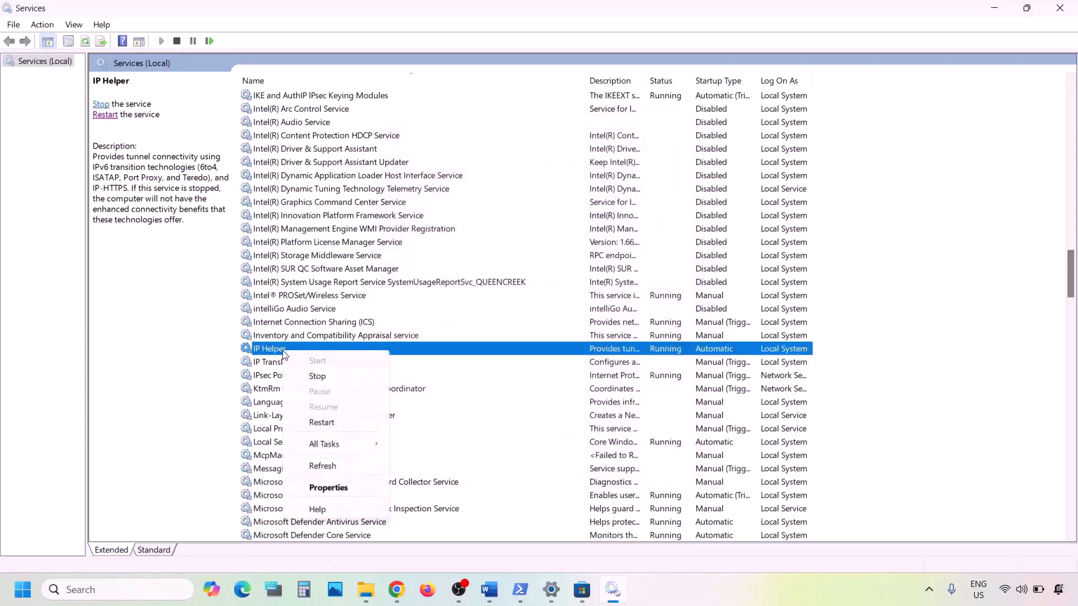
left_click(321, 423)
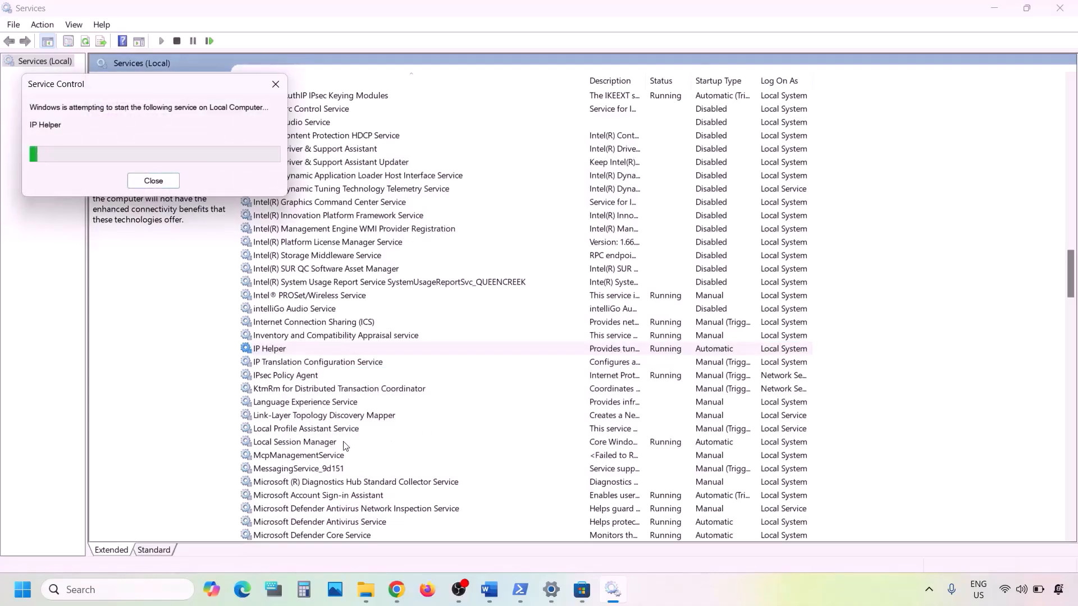
left_click(328, 444)
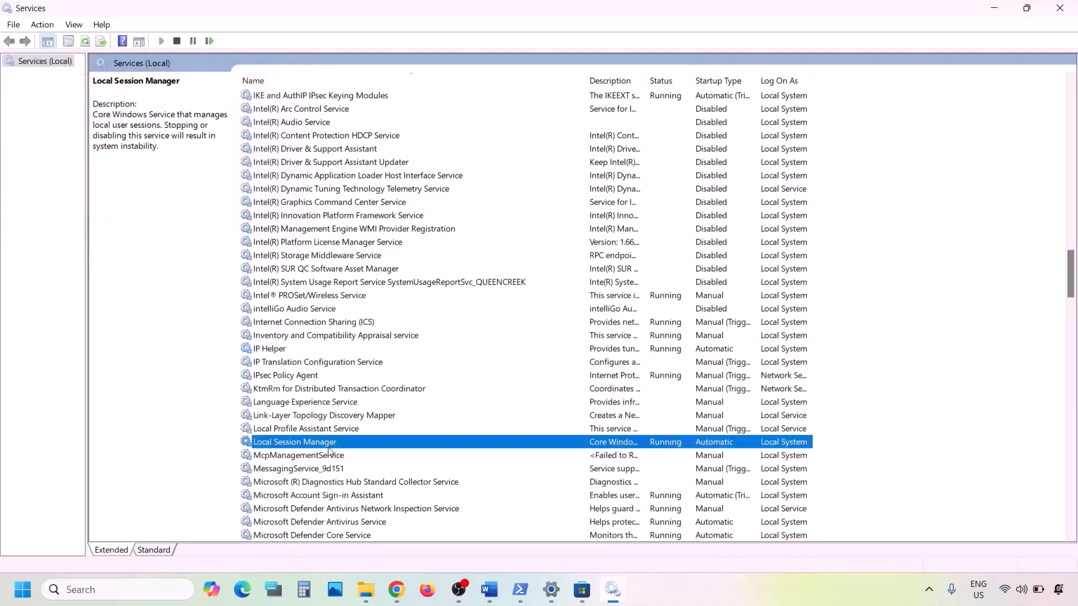
key("x")
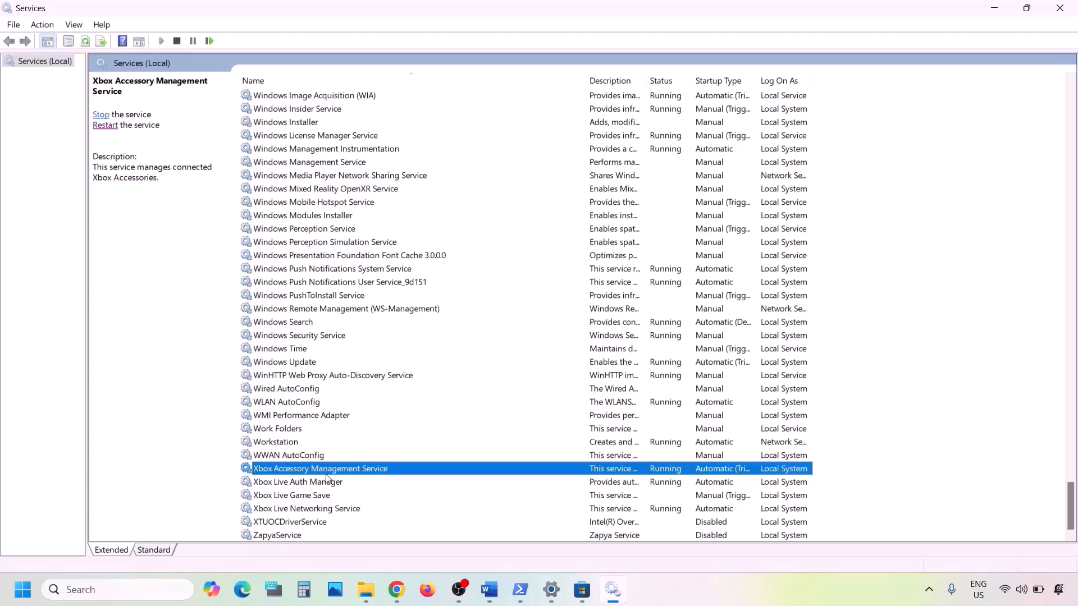
Set Xbox Accessory Management Service and Xbox Live Auth Manager to Automatic startup.
double_click(295, 473)
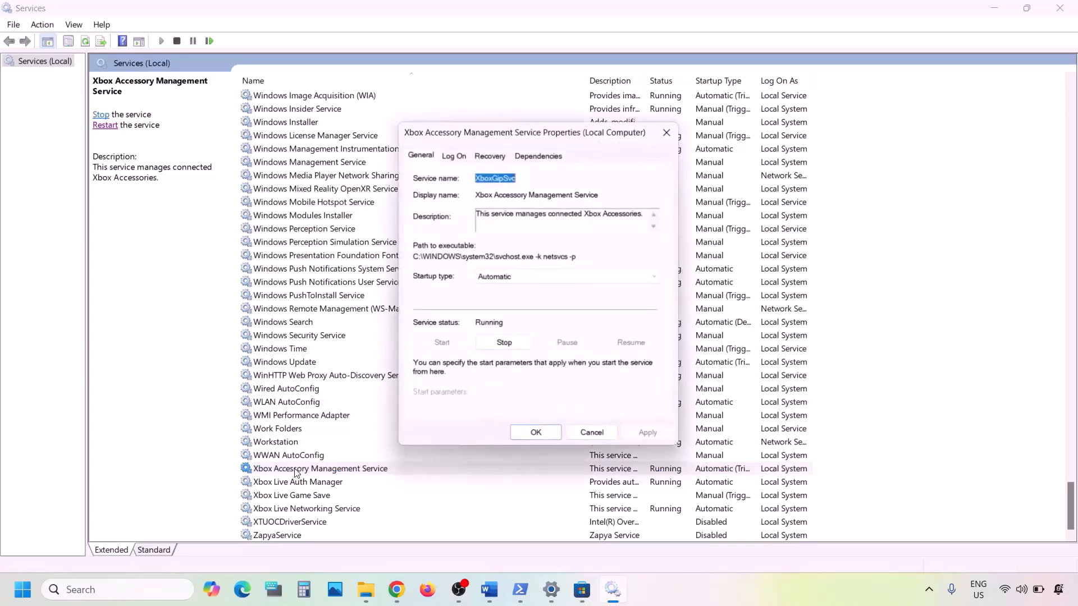
left_click(548, 279)
left_click(511, 299)
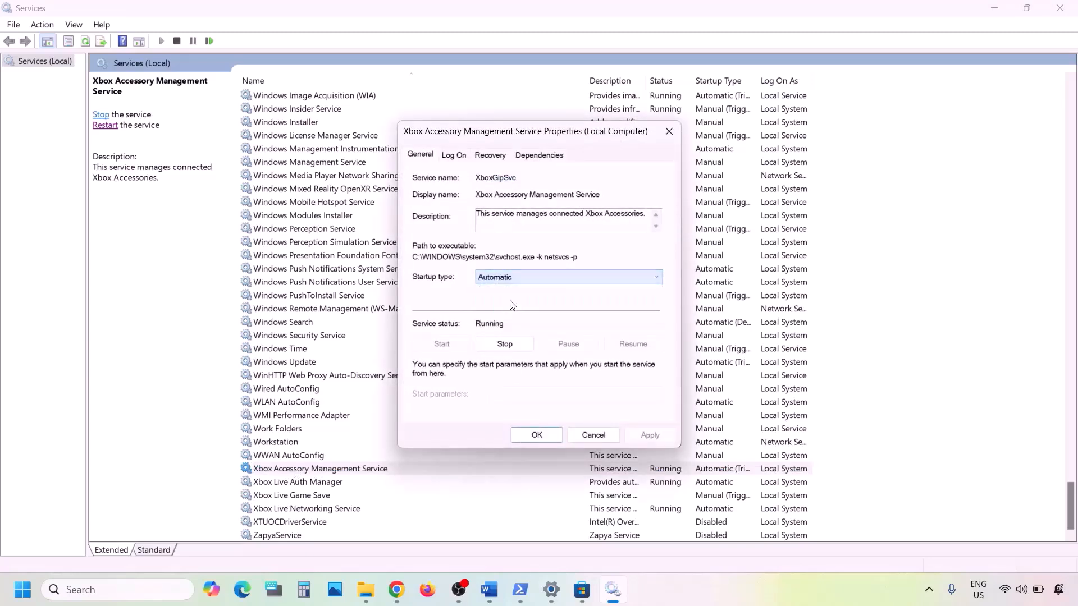
left_click(649, 434)
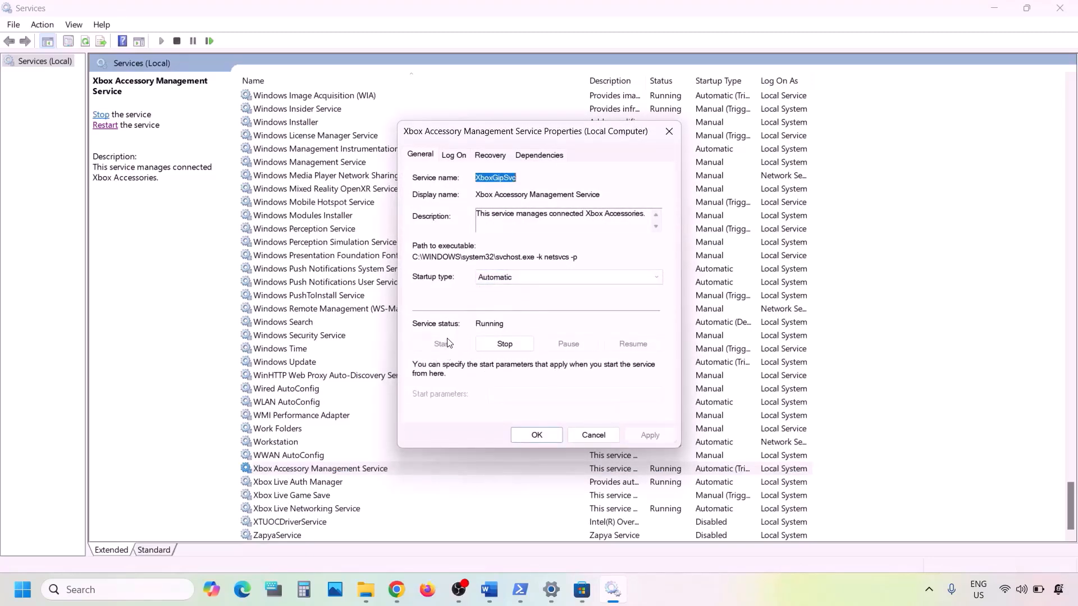
left_click(537, 436)
left_click(307, 486)
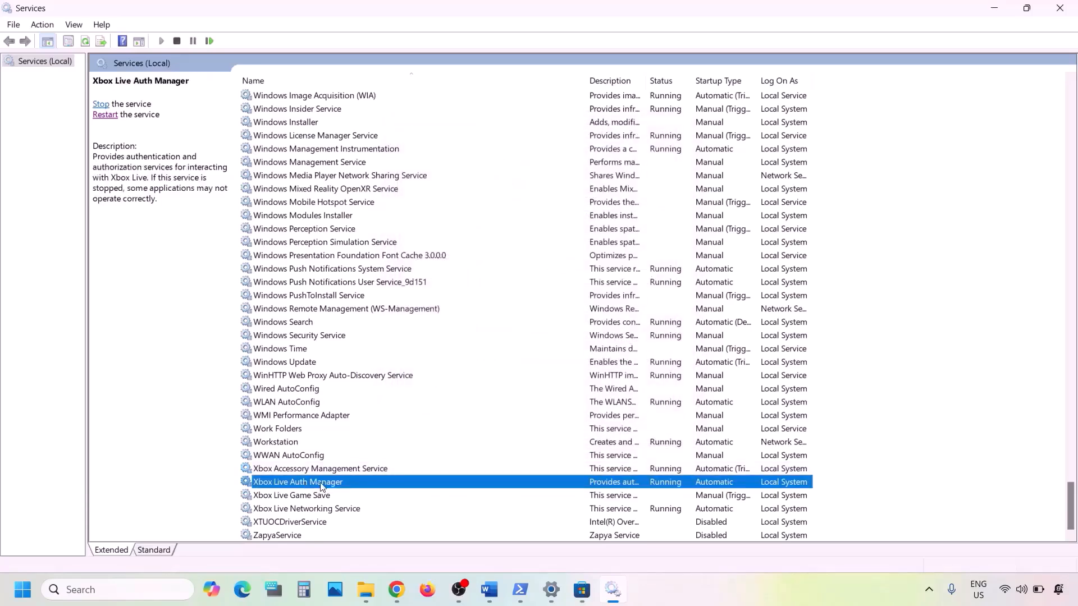
double_click(322, 487)
left_click(517, 277)
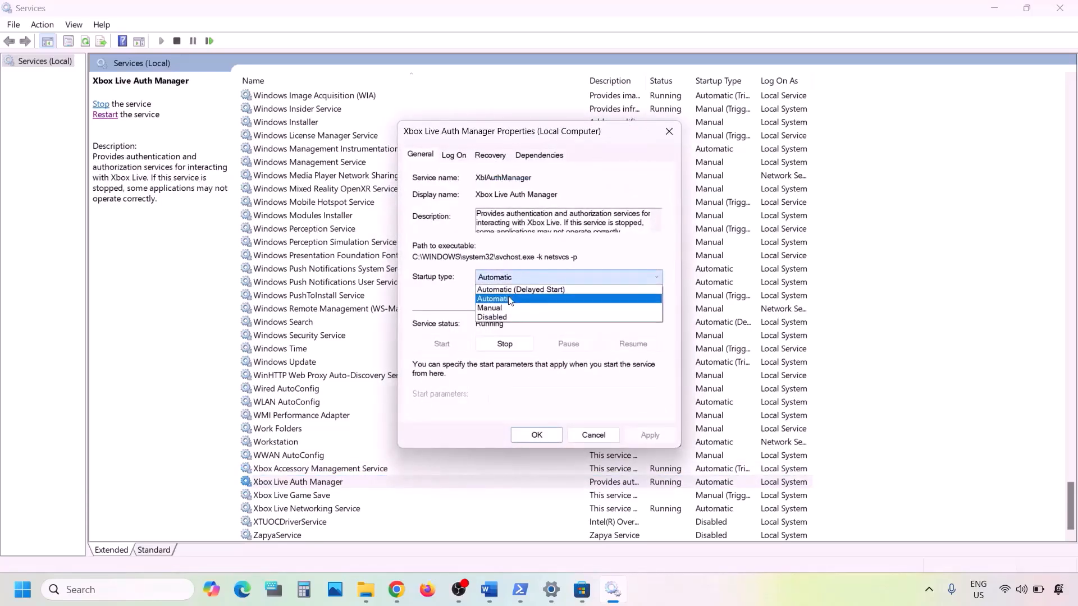
left_click(510, 299)
left_click(645, 436)
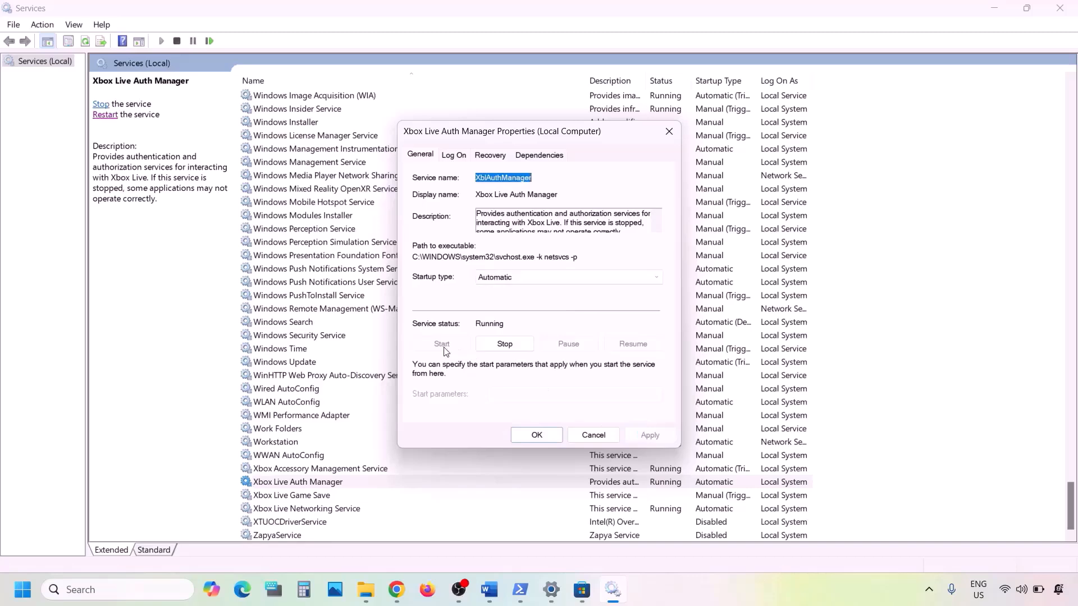
left_click(536, 436)
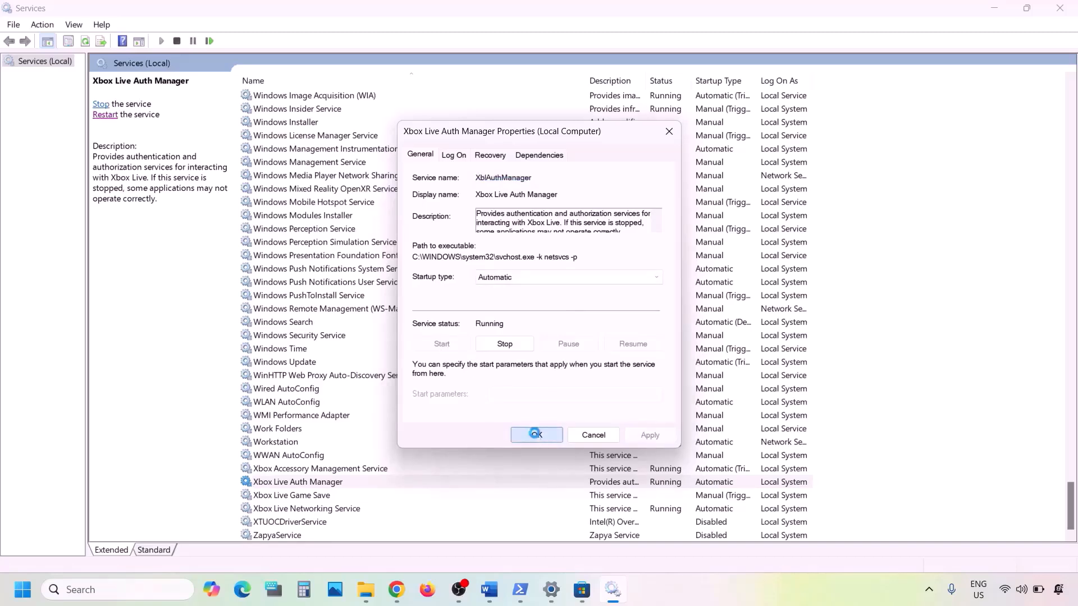
Set Xbox Live Game Save to Automatic startup and start the service.
double_click(281, 496)
left_click(519, 277)
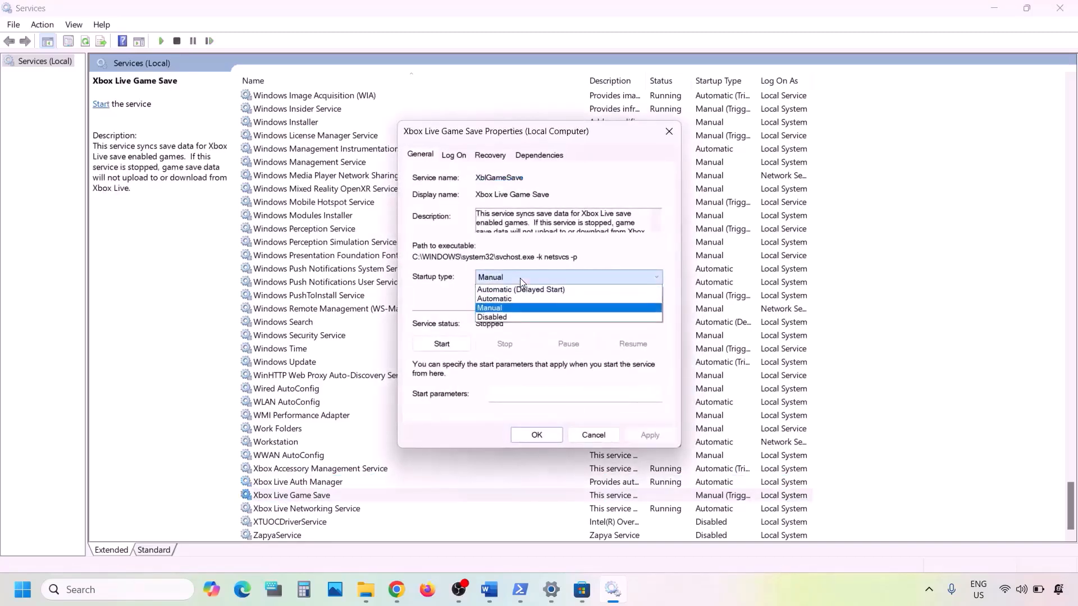
left_click(512, 299)
left_click(649, 436)
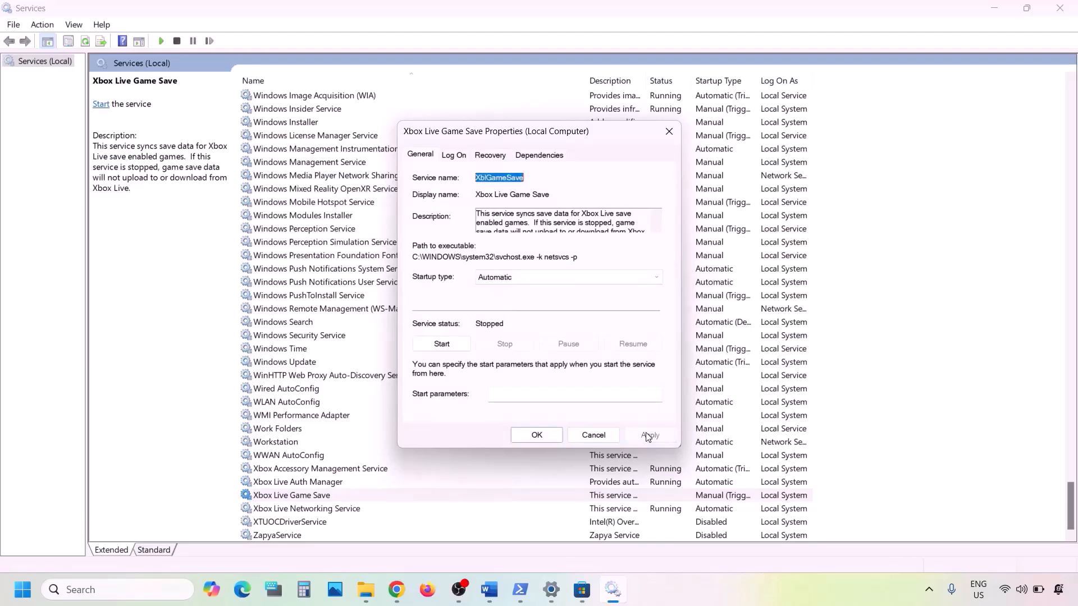
left_click(438, 343)
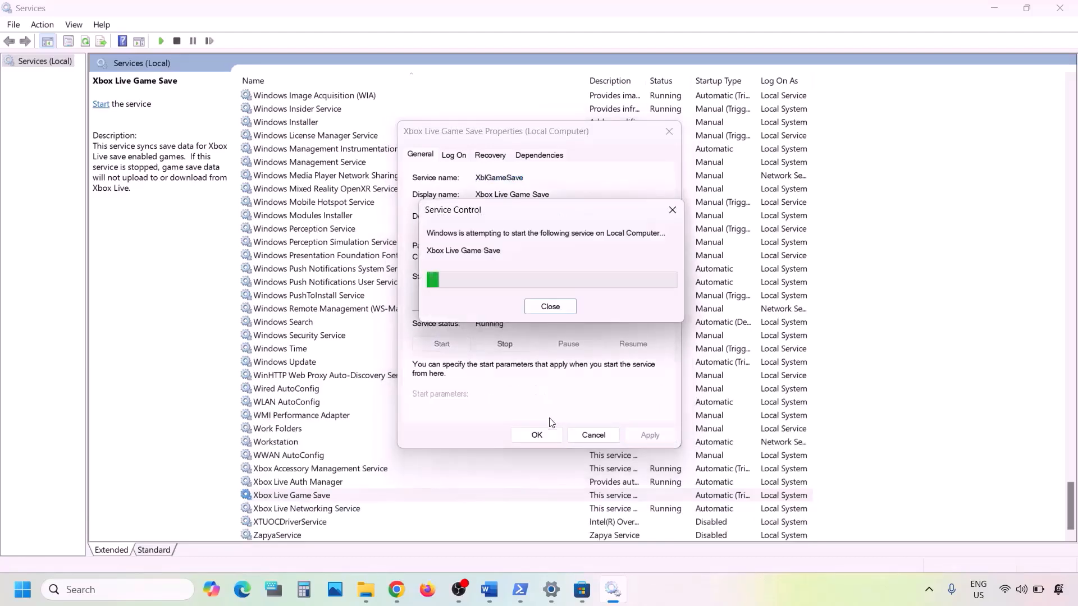
left_click(536, 436)
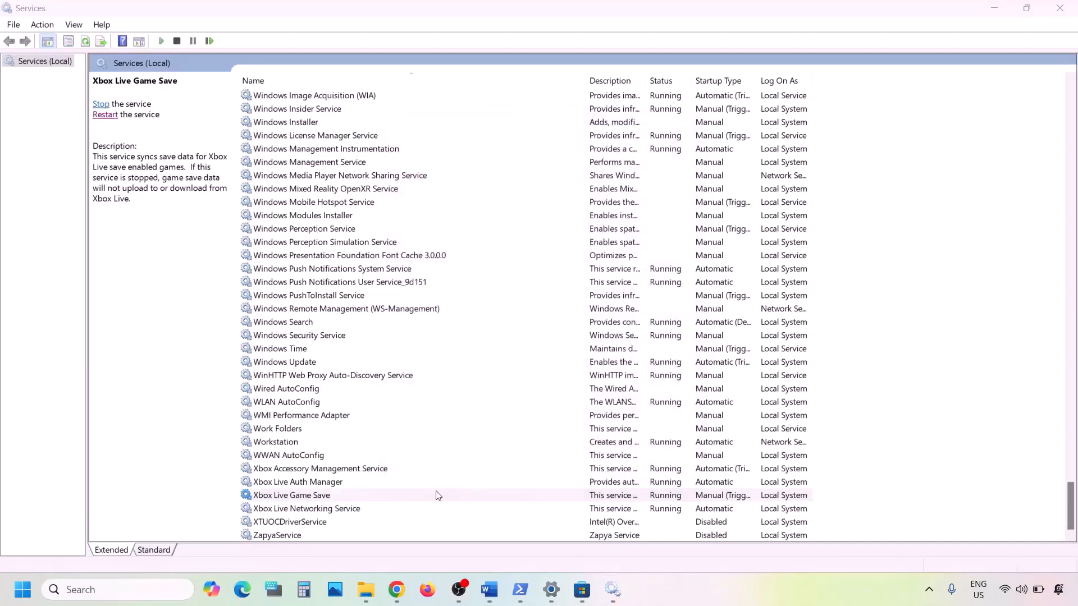
Set Xbox Live Networking Service and Windows Update to Automatic startup.
double_click(343, 509)
left_click(522, 278)
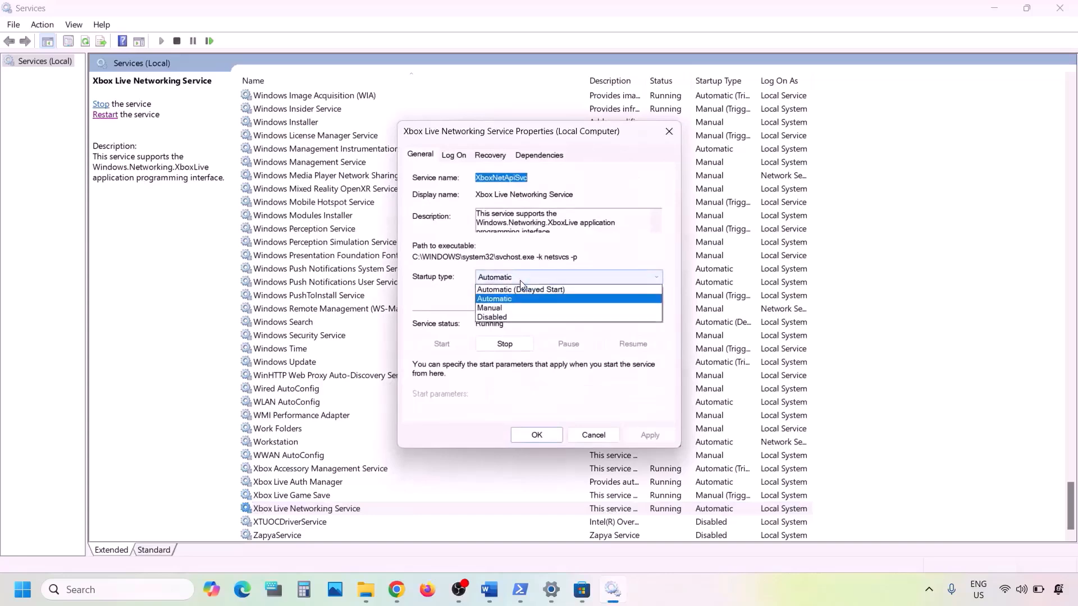
left_click(514, 301)
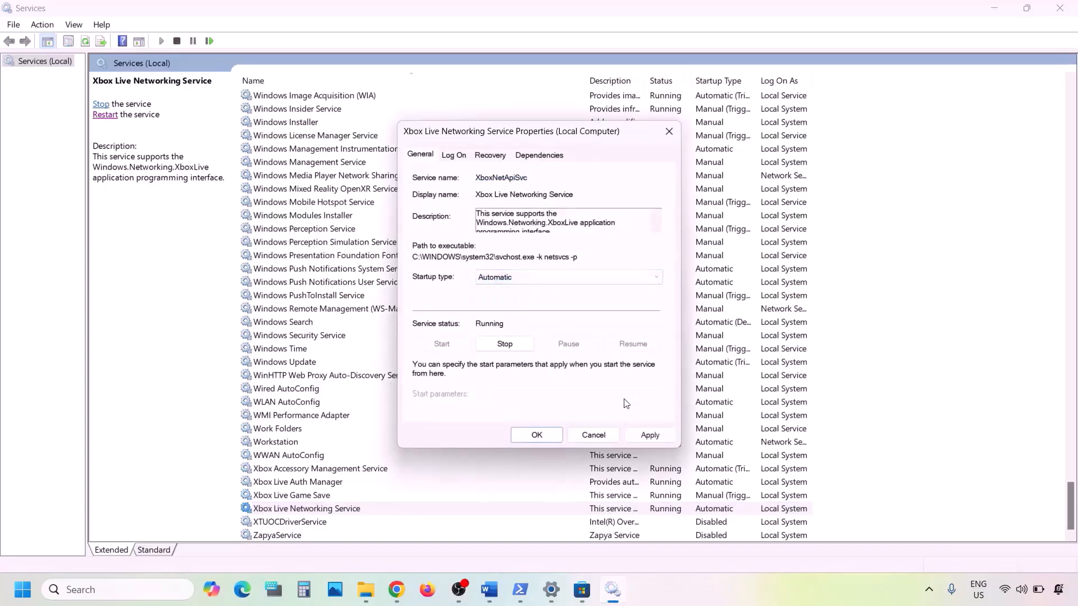
left_click(642, 435)
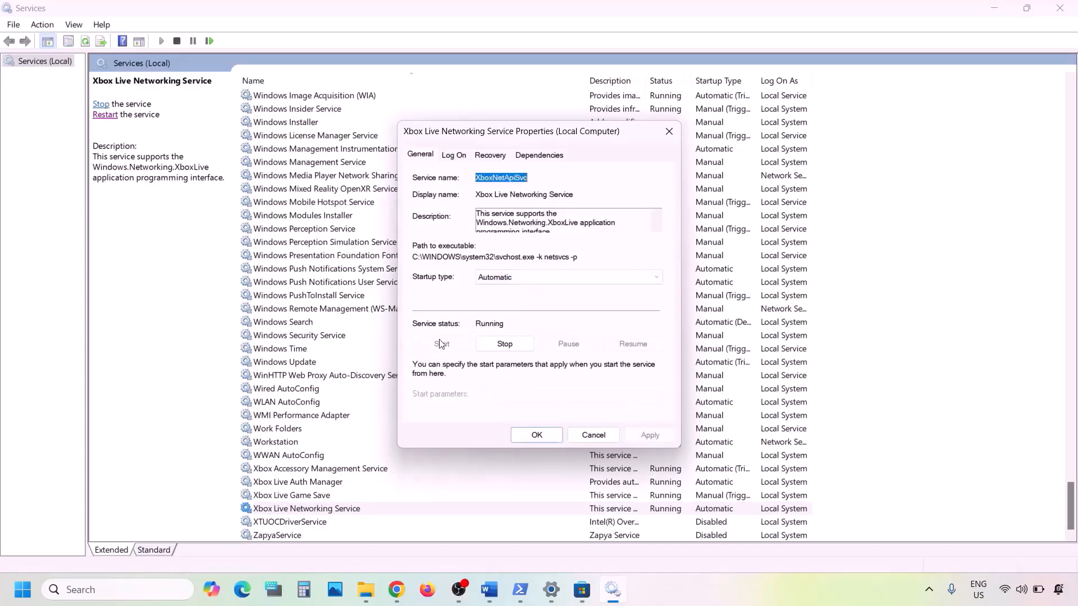
left_click(532, 438)
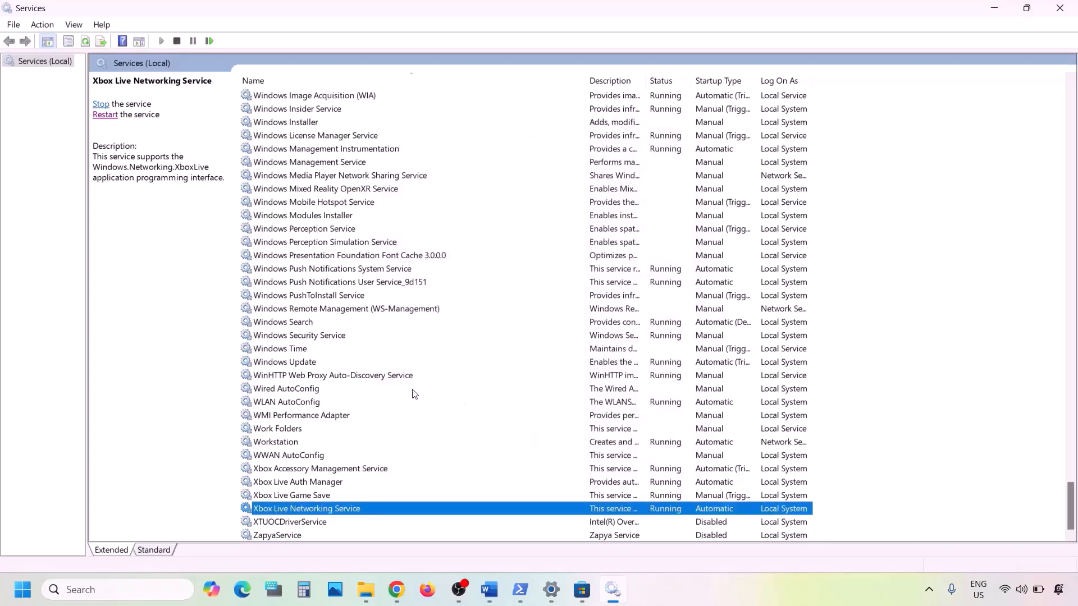
left_click(317, 363)
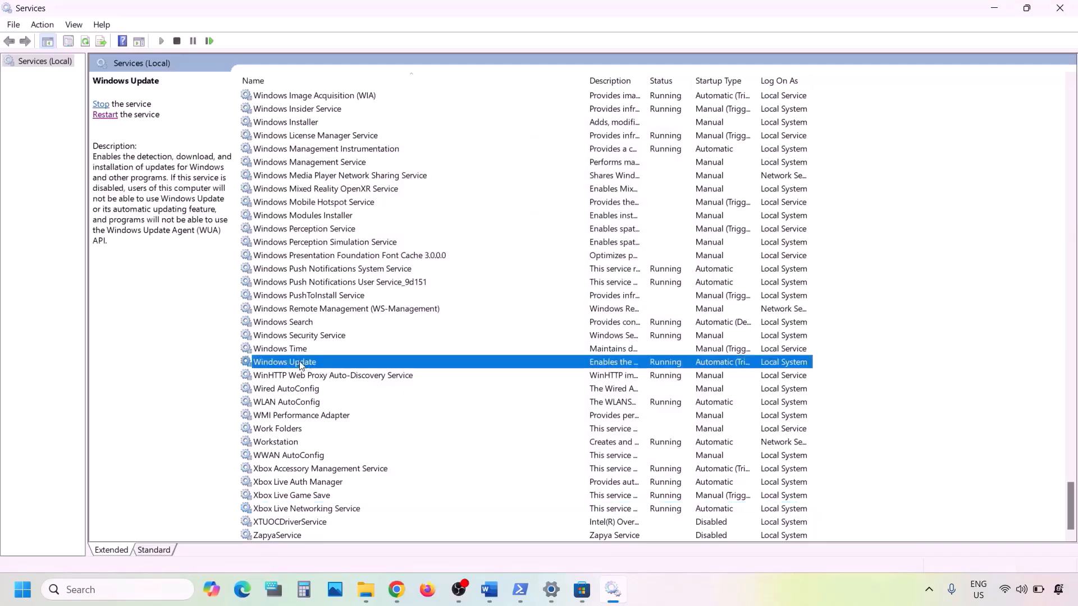
double_click(317, 365)
left_click(531, 275)
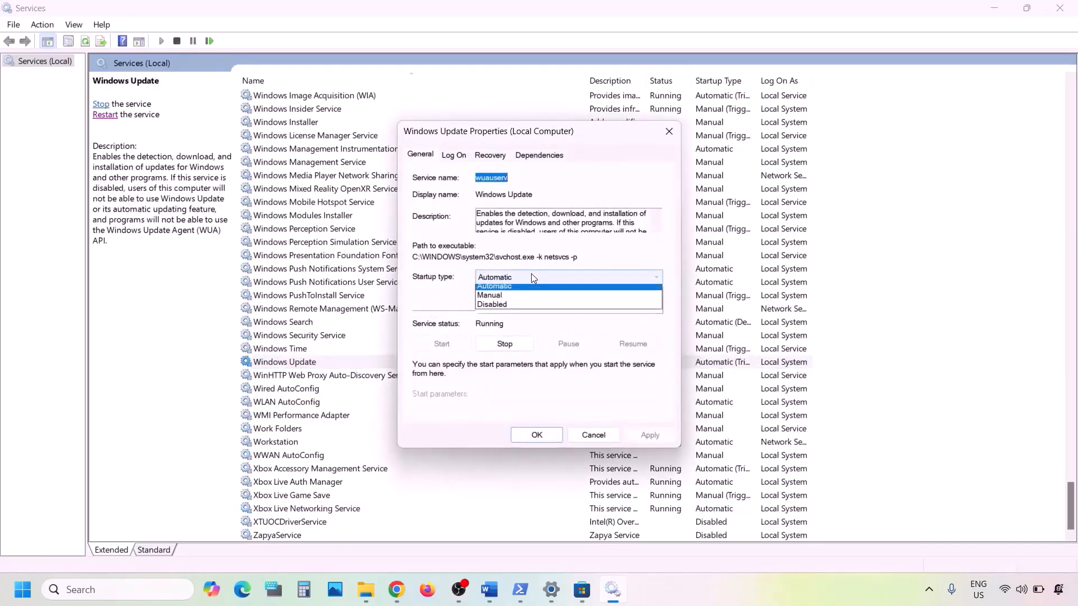
left_click(517, 302)
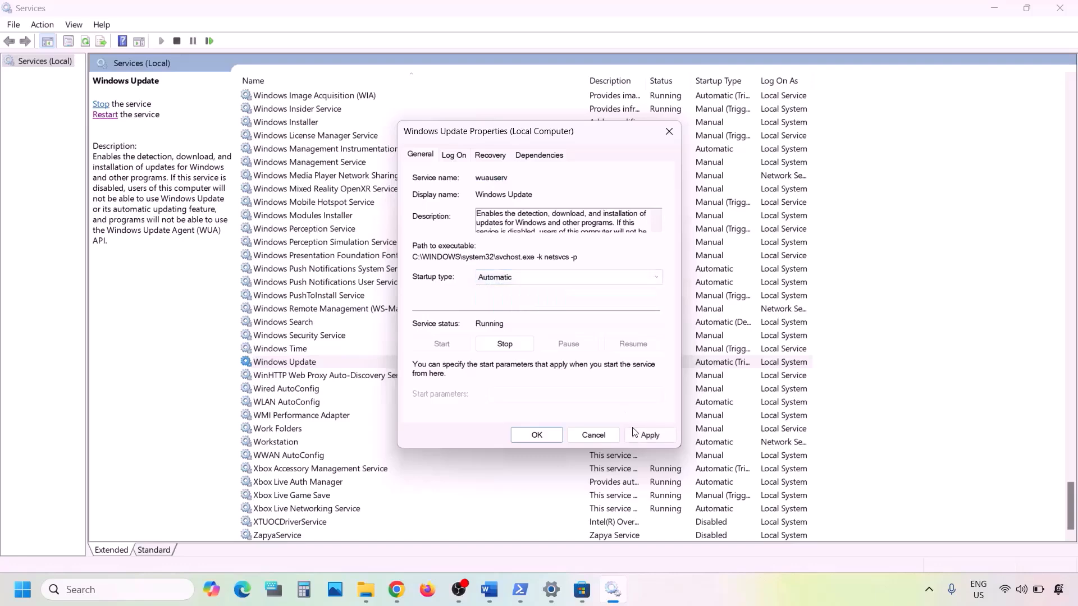
left_click(649, 435)
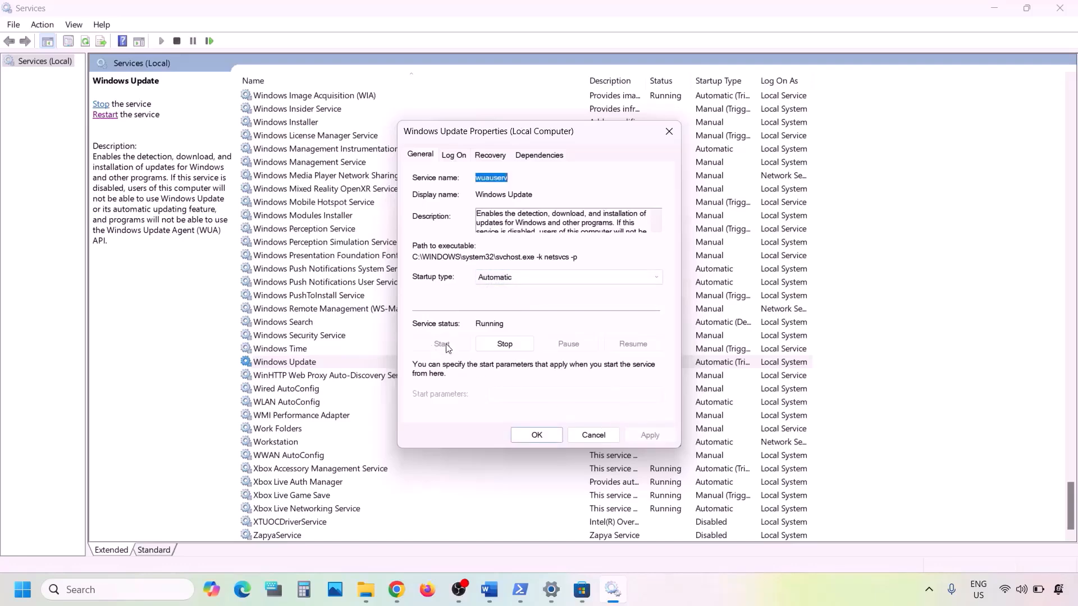
left_click(531, 430)
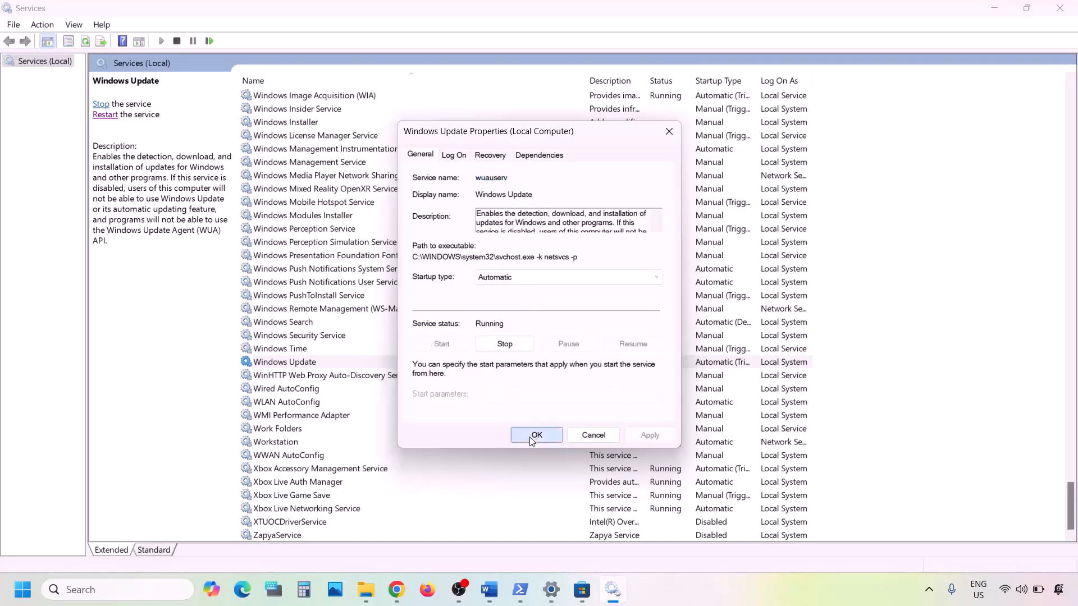
left_click(365, 308)
Locate the two Gaming Services entries and check the first one's properties without changes.
key("g")
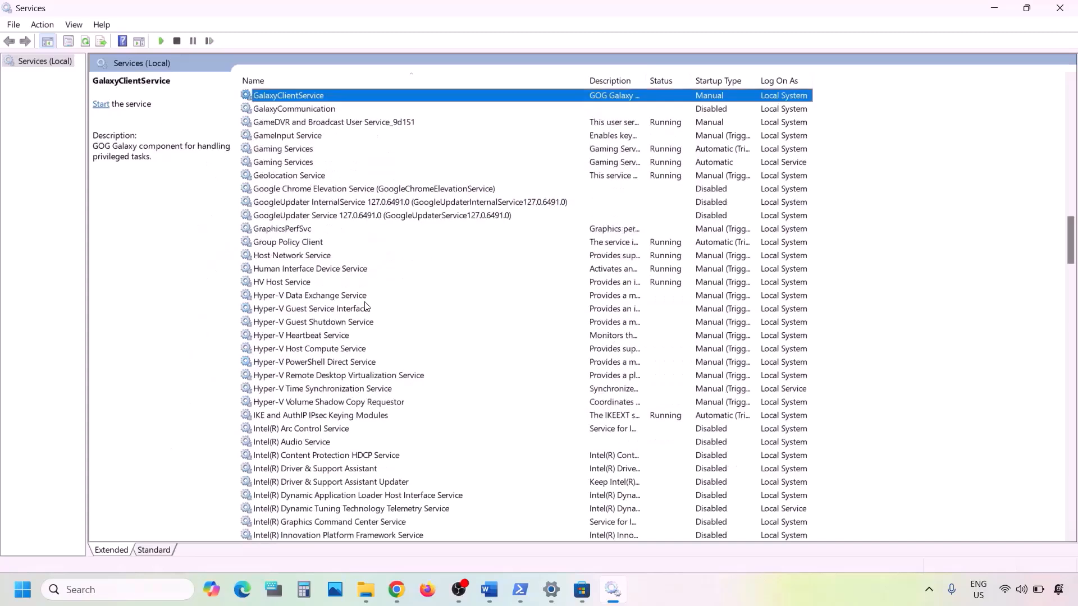
scroll(365, 306, "up", 1)
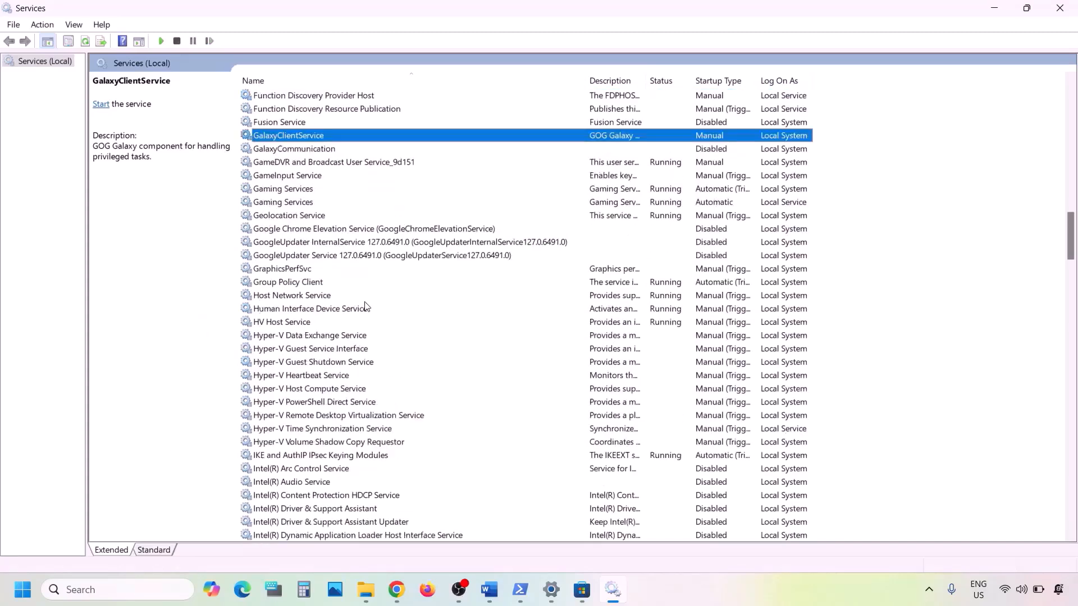
left_click(284, 189)
left_click(297, 201)
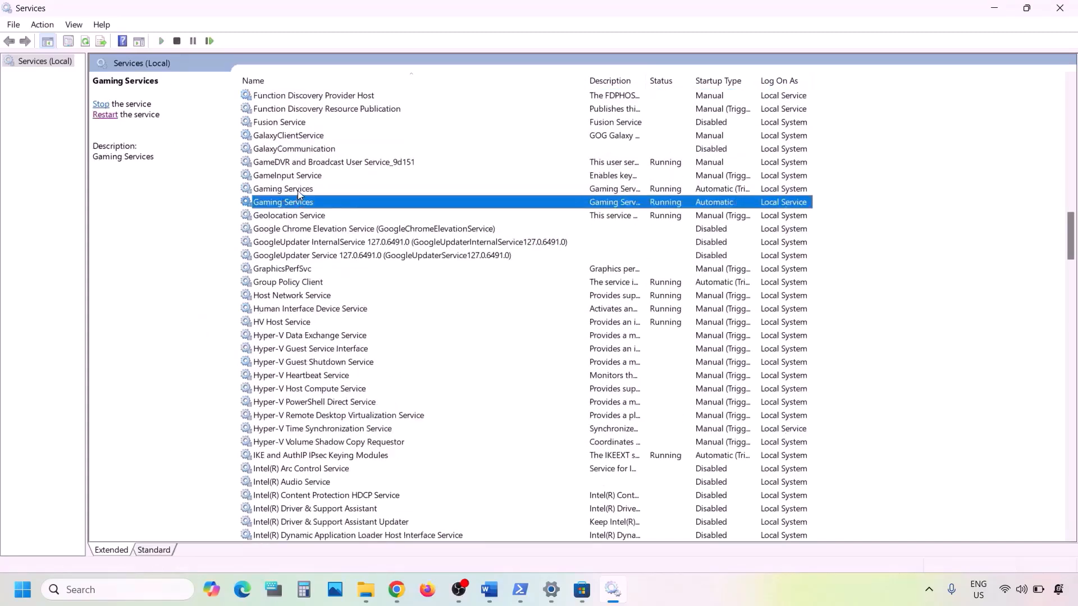
left_click(297, 190)
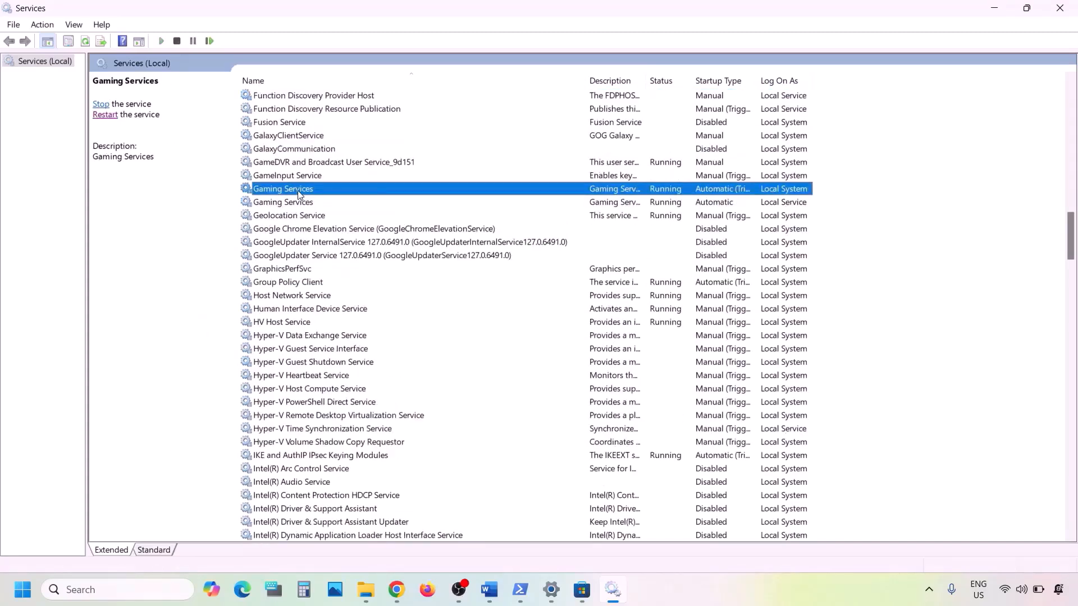
double_click(615, 189)
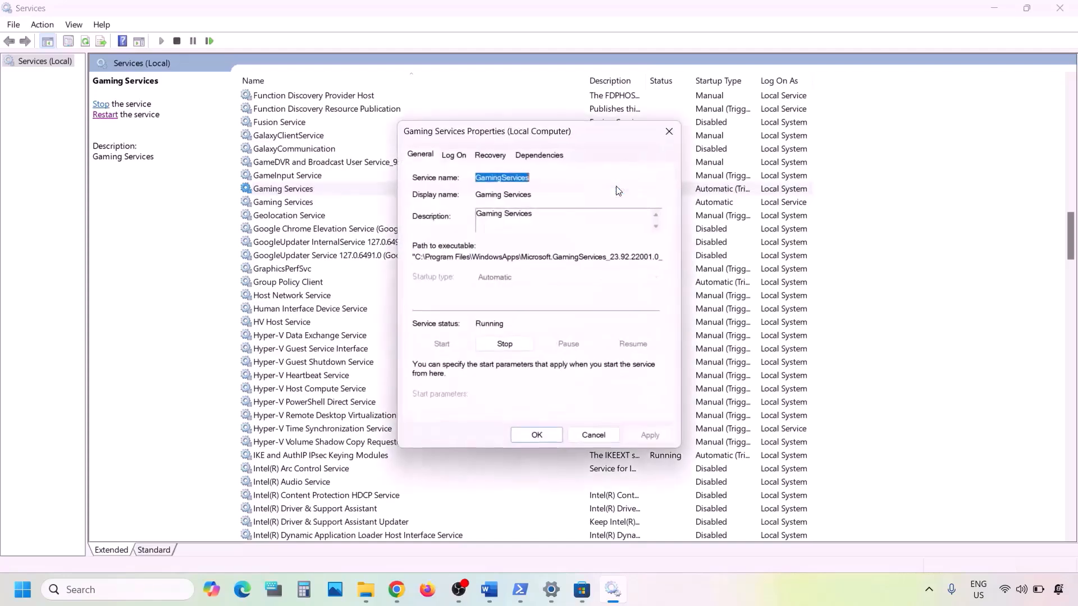
left_click(674, 132)
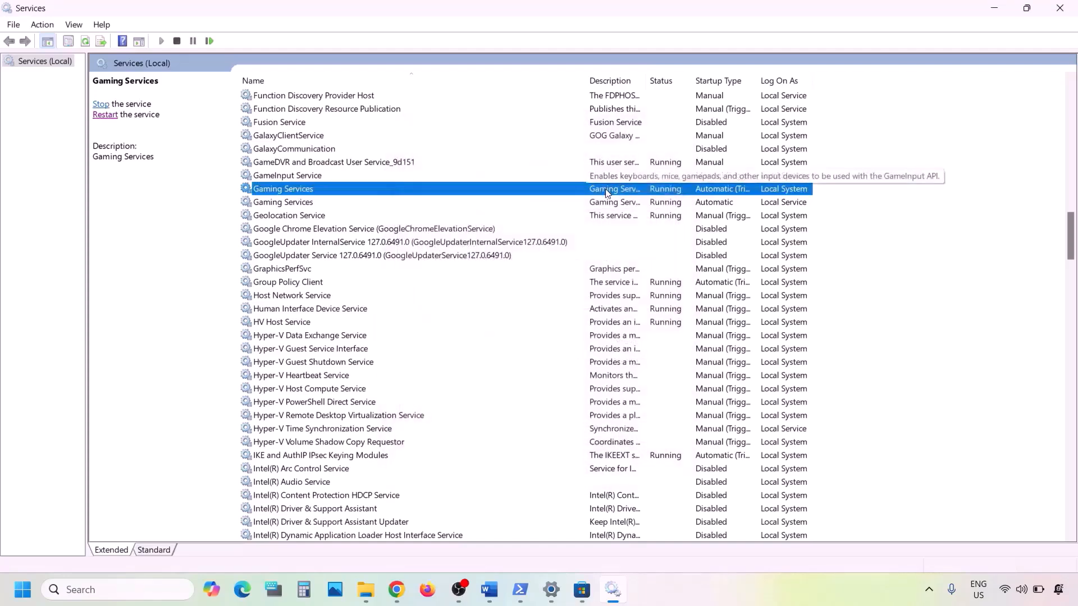
Restart both Gaming Services entries.
right_click(635, 192)
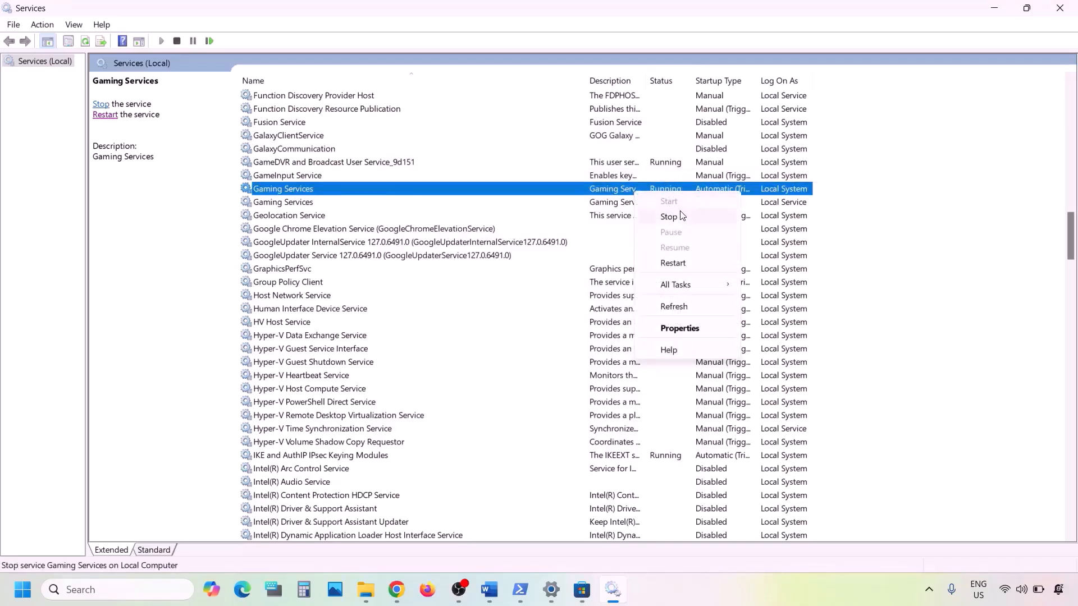
left_click(681, 266)
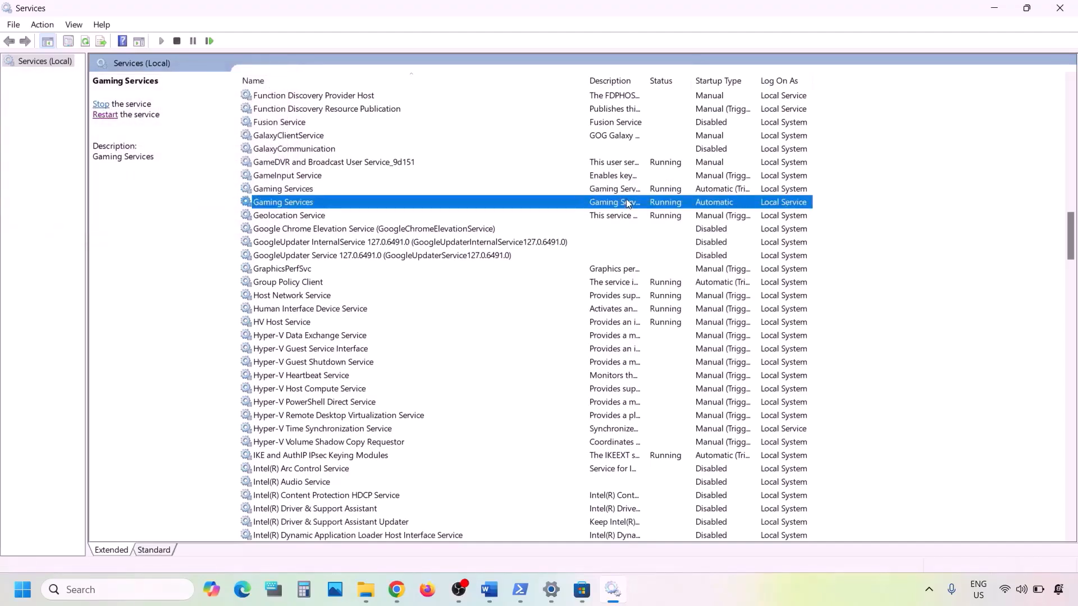
right_click(628, 203)
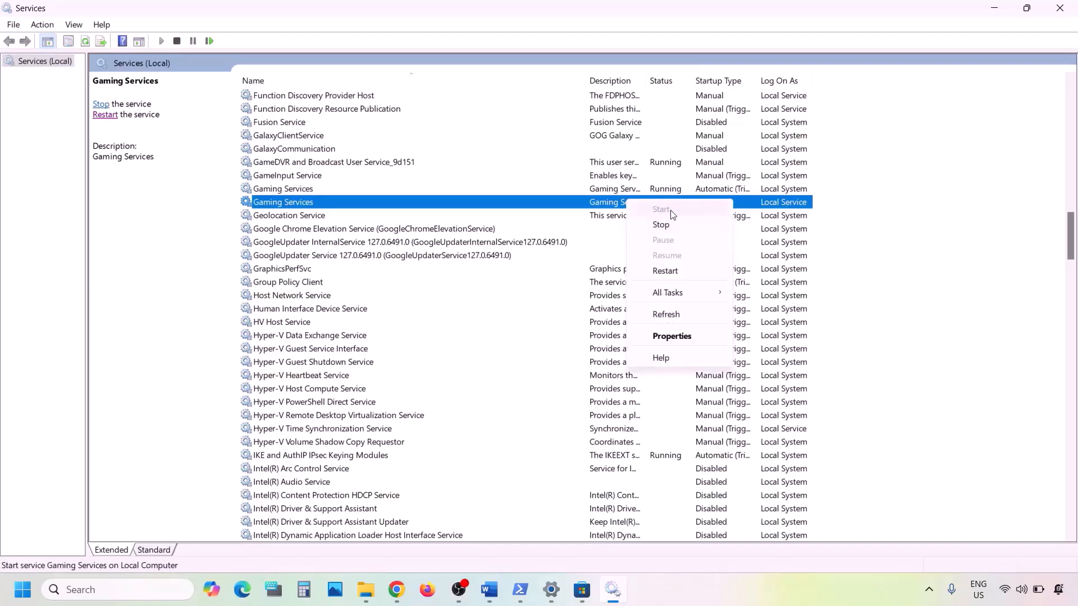
left_click(680, 271)
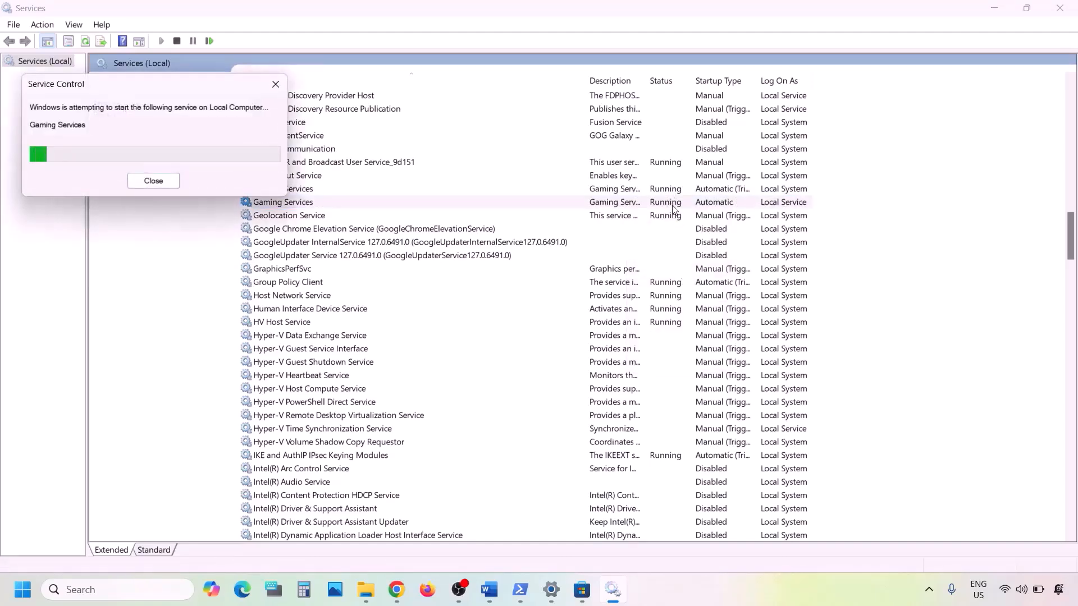
Stop both Gaming Services entries.
left_click(627, 188)
right_click(626, 187)
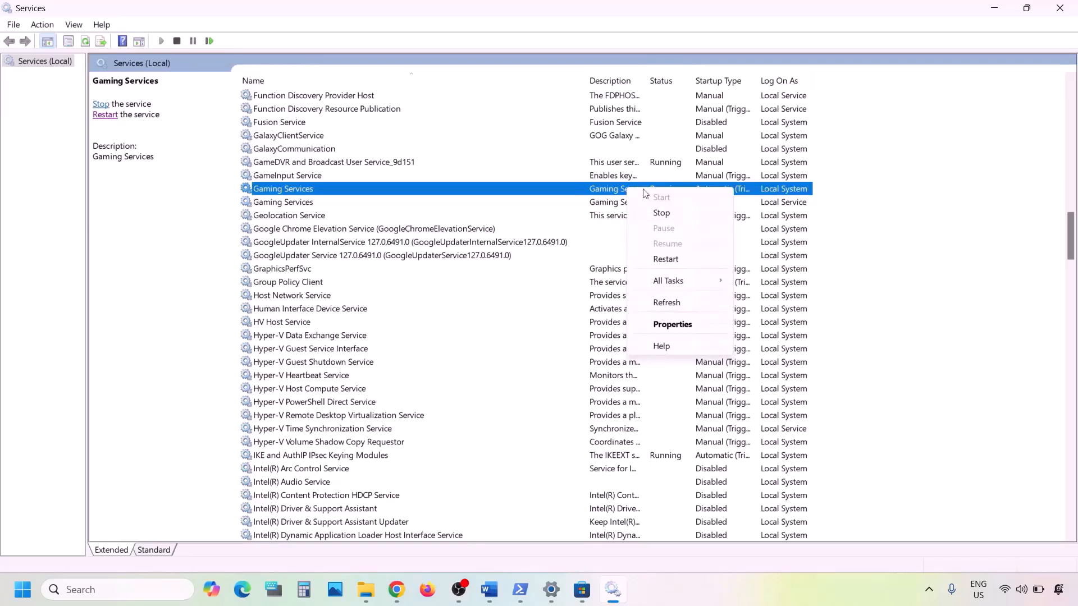
left_click(662, 213)
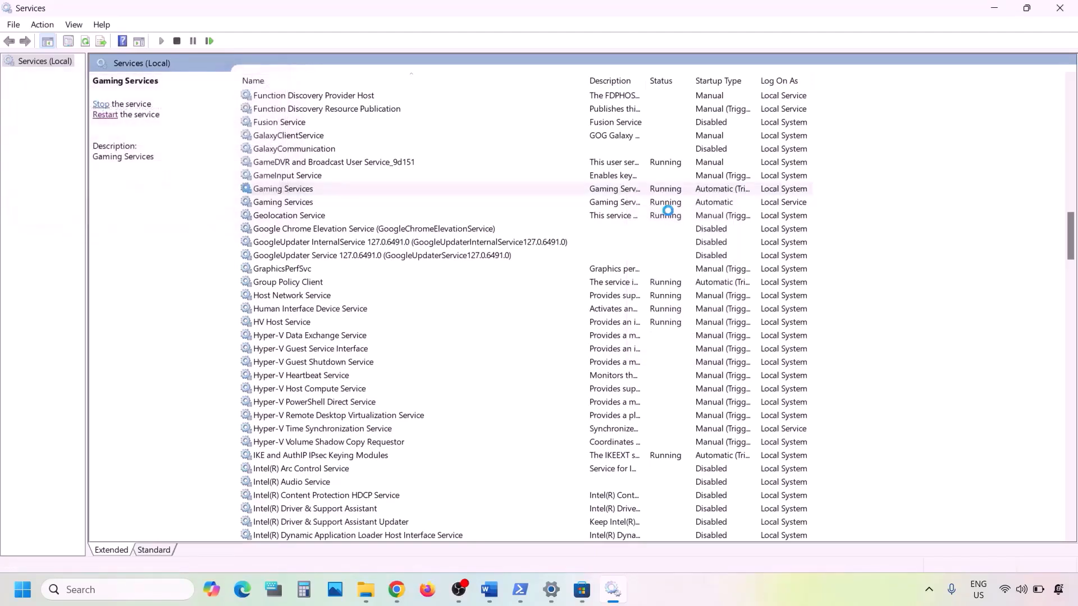
left_click(627, 203)
right_click(626, 202)
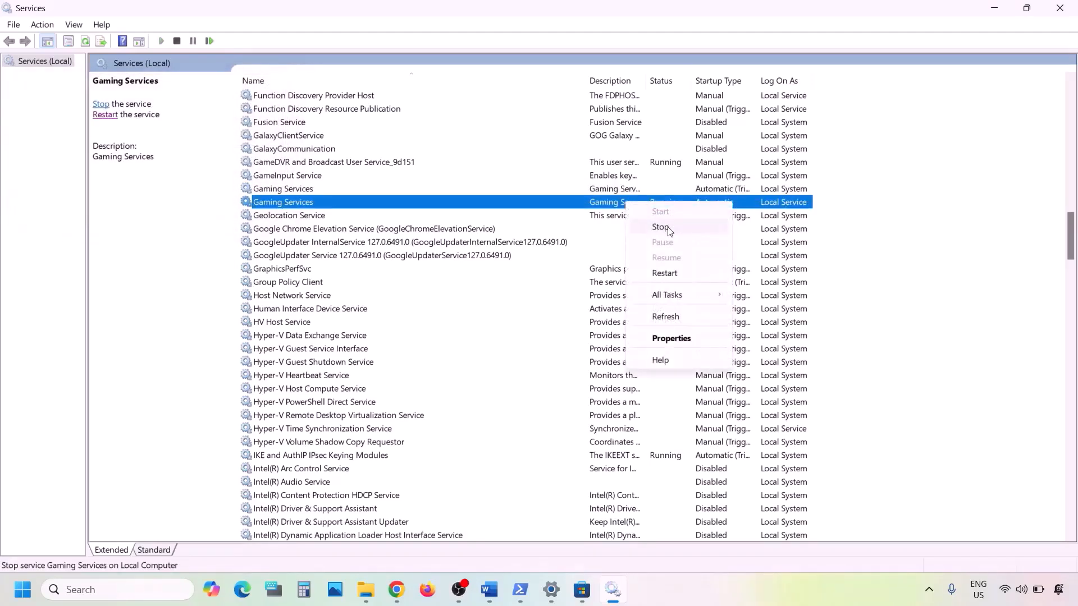
left_click(661, 228)
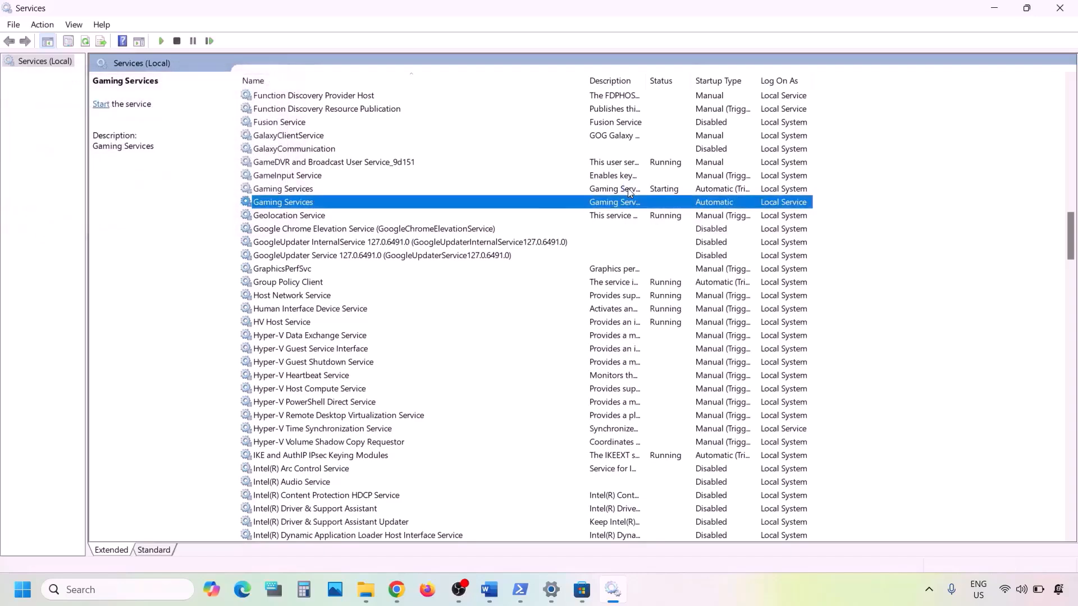
Restart the first Gaming Services entry and start the second one.
left_click(627, 188)
right_click(628, 189)
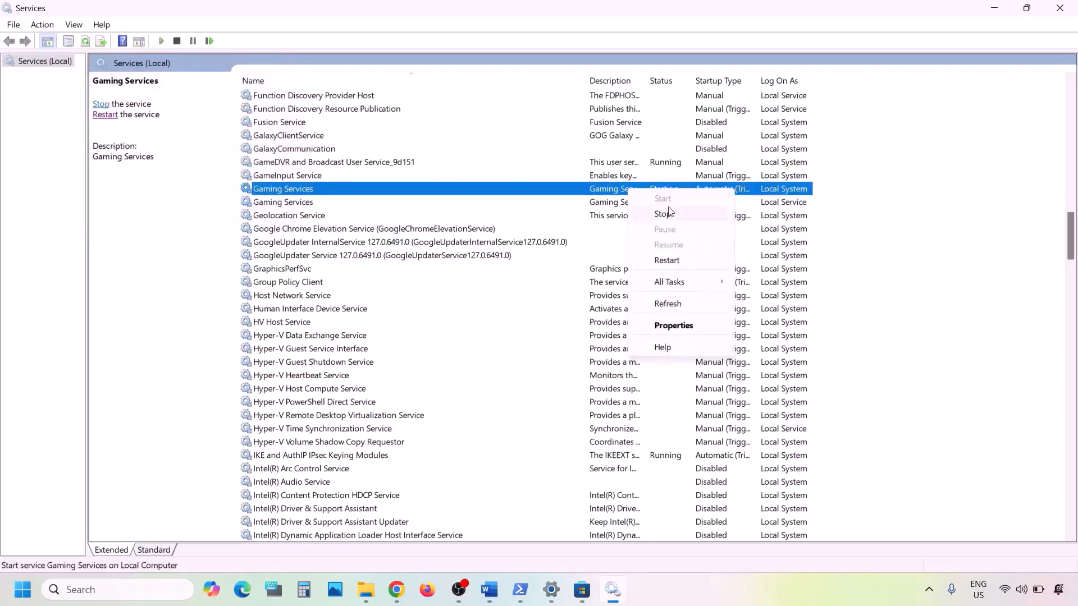
left_click(666, 260)
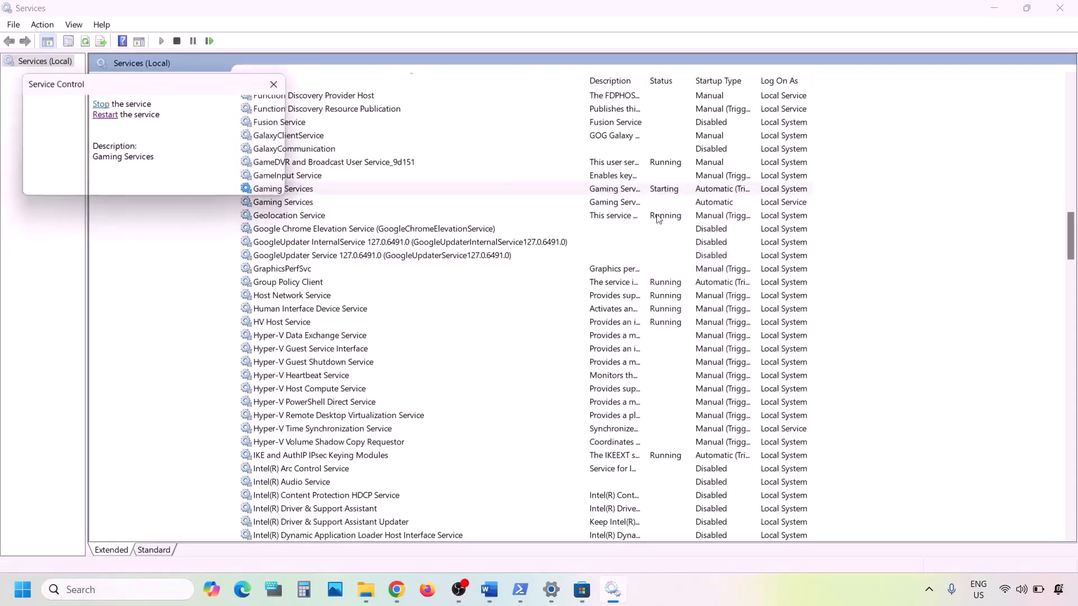
left_click(625, 205)
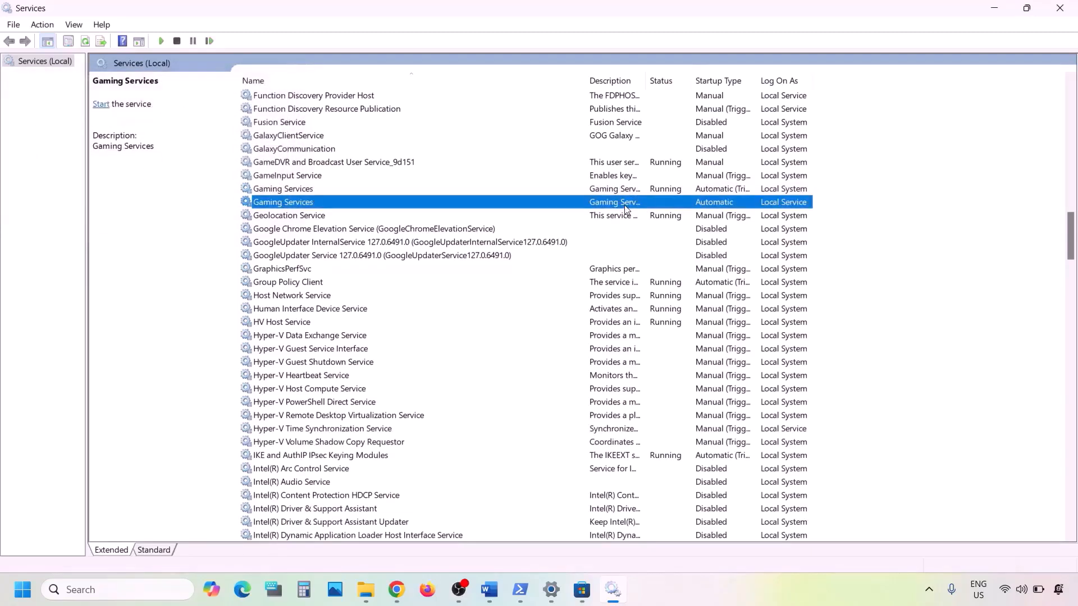
right_click(626, 205)
left_click(675, 217)
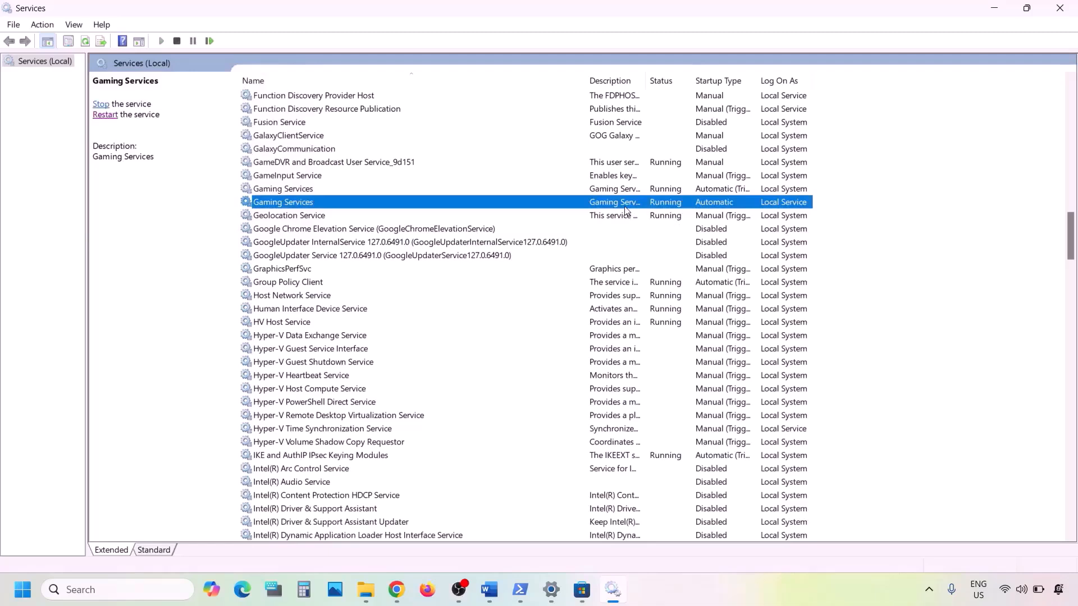
left_click(612, 190)
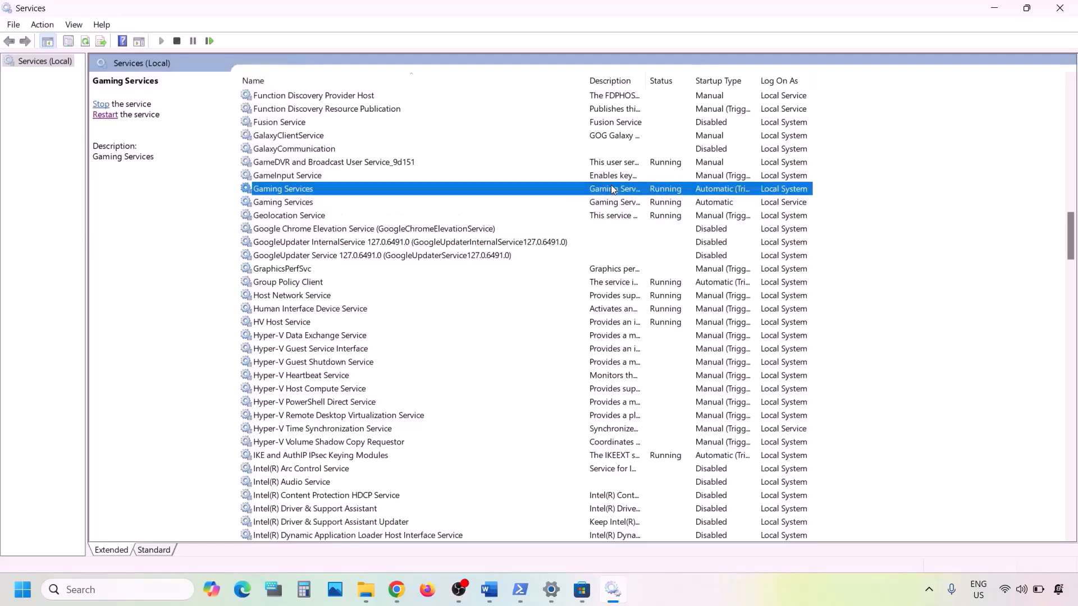
Set Microsoft Store Install Service to Automatic startup, apply it, then return to Word.
key("m")
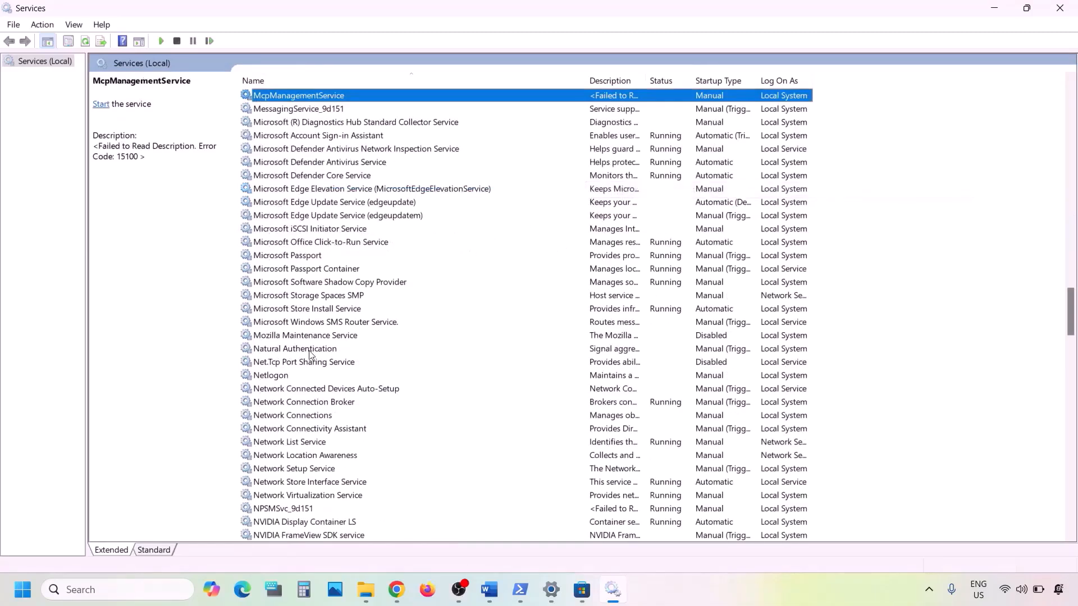
left_click(316, 311)
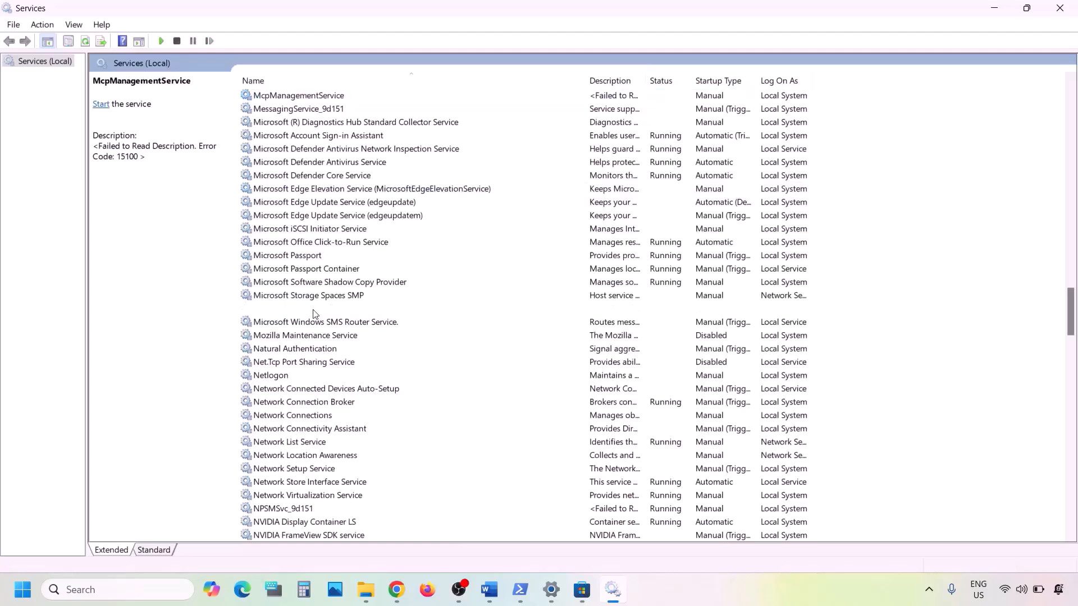
double_click(434, 312)
left_click(563, 276)
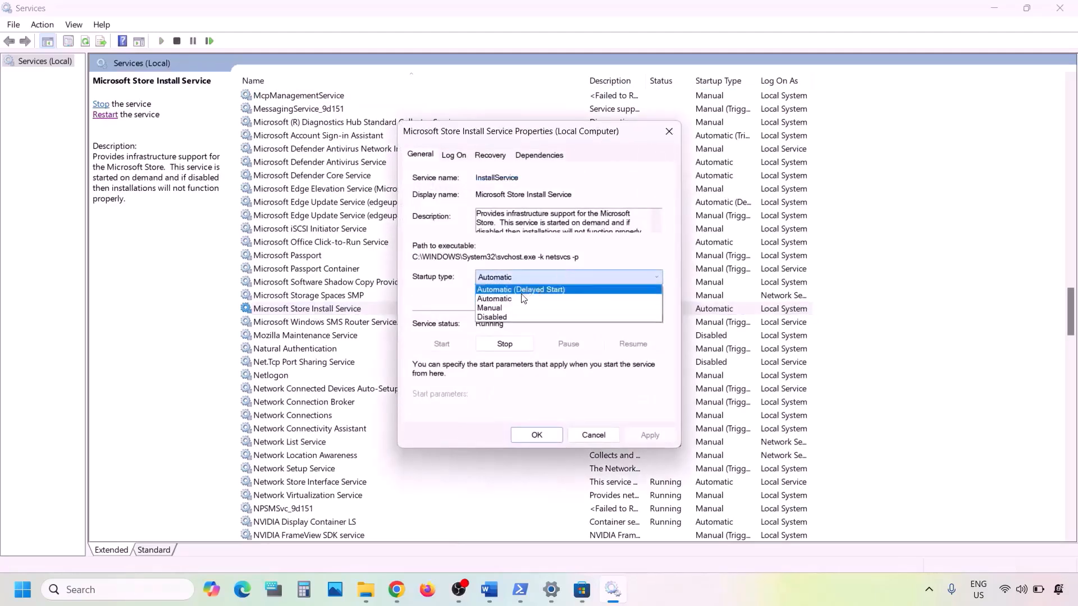
left_click(567, 296)
left_click(639, 435)
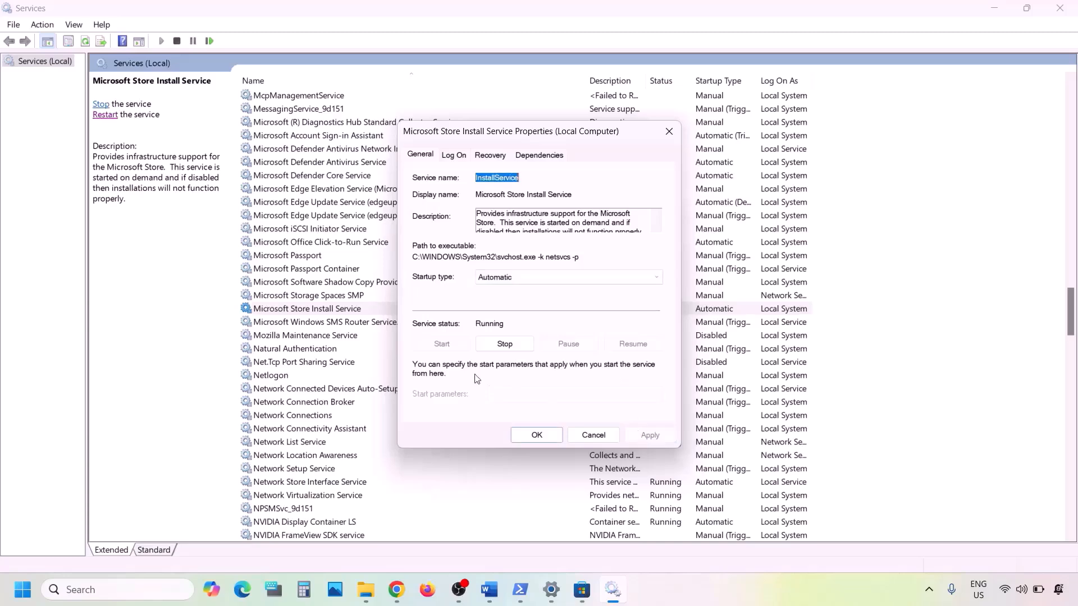
left_click(531, 431)
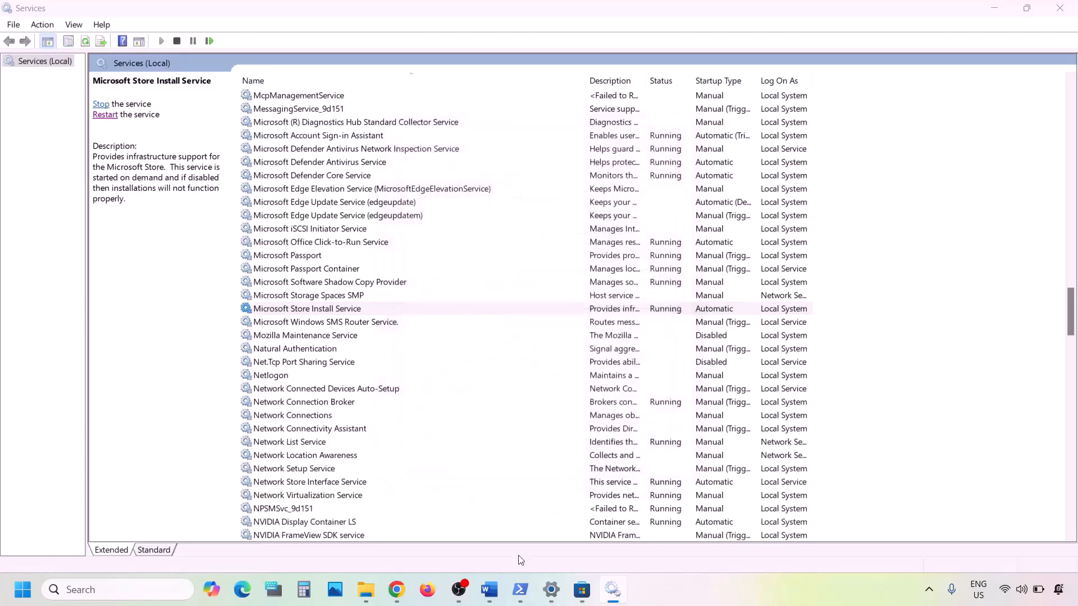
left_click(489, 590)
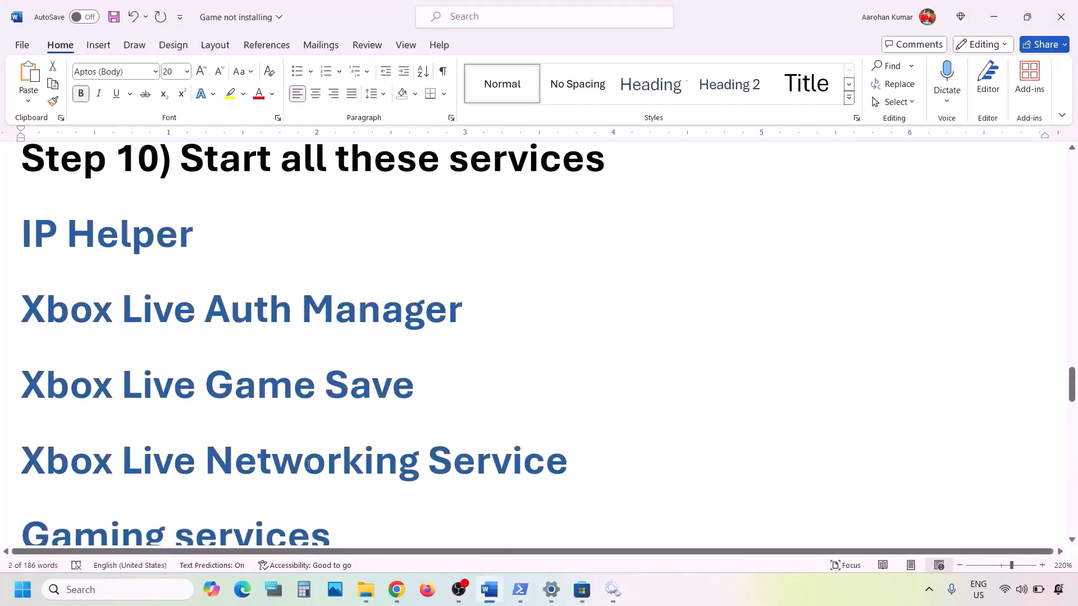
Per Step 11 'Update Windows', run Check for updates on Settings' Windows Update page.
scroll(308, 465, "down", 6)
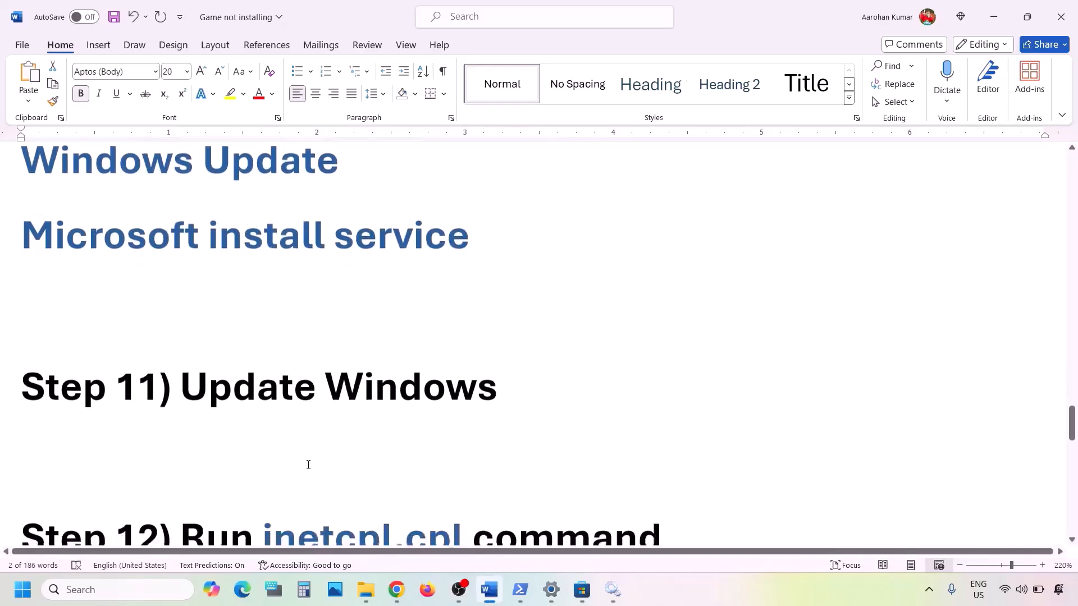
left_click_drag(180, 386, 501, 385)
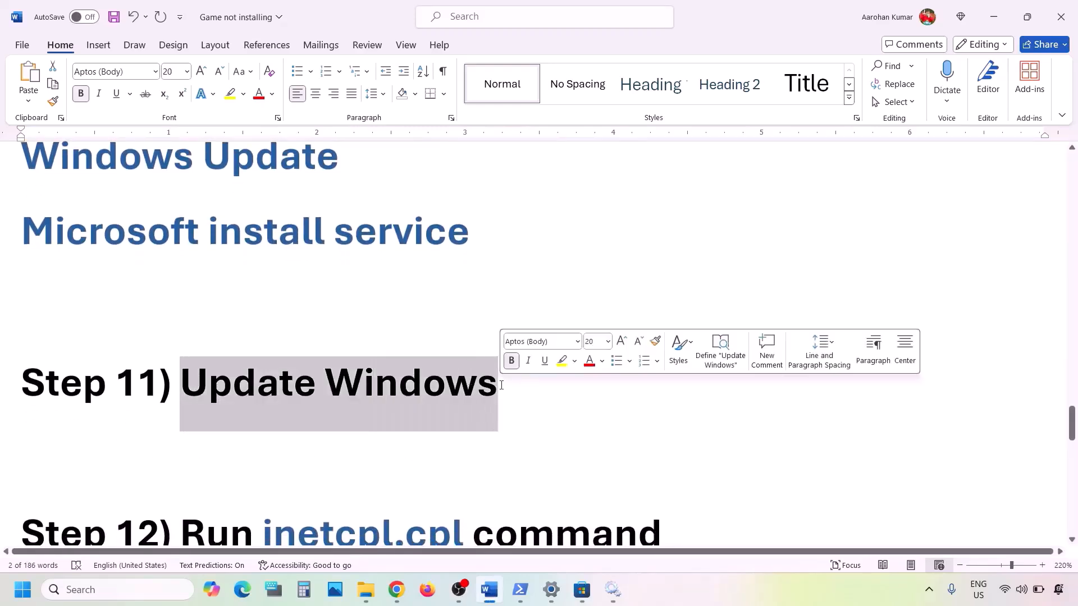
key("super+i")
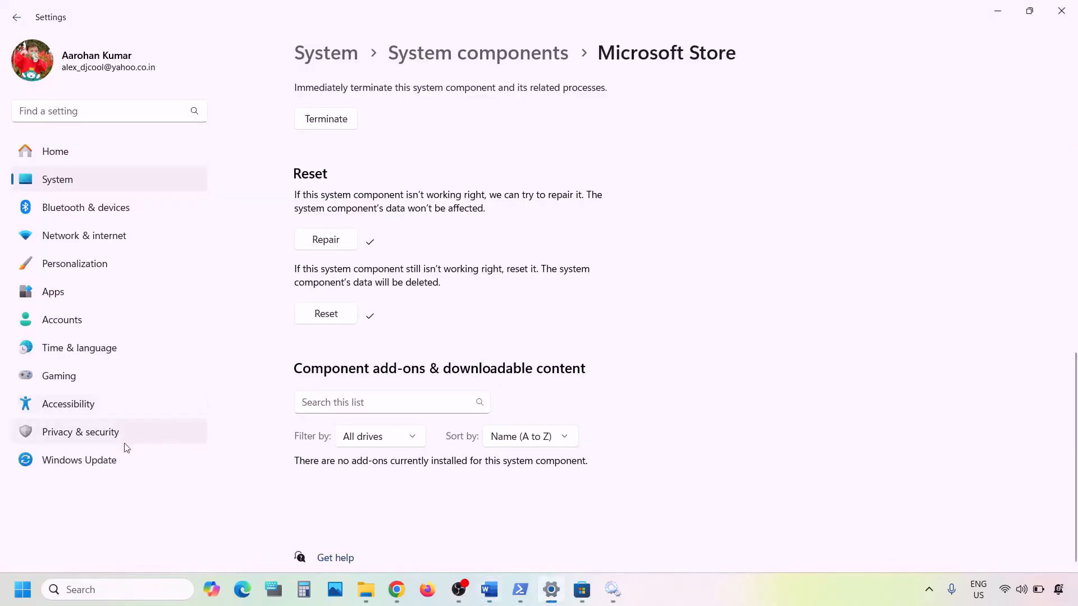
left_click(115, 457)
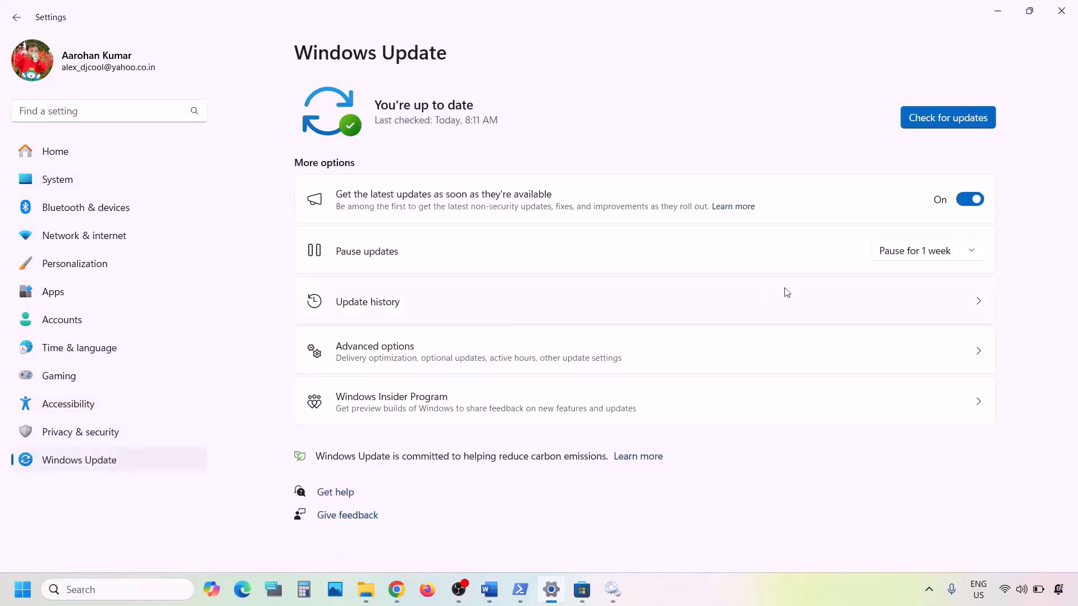
left_click(948, 118)
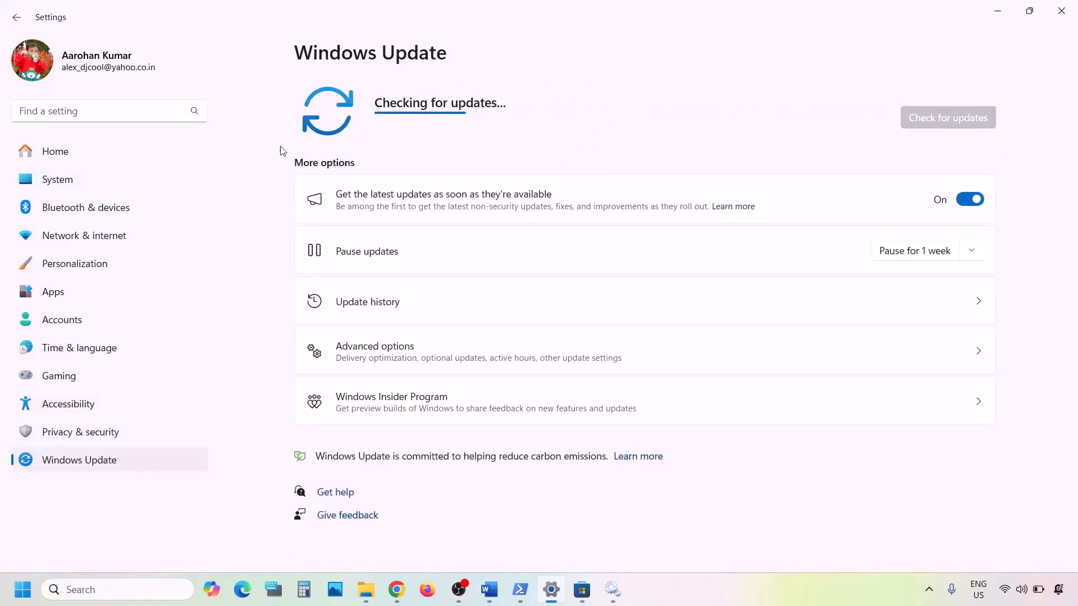
left_click(31, 587)
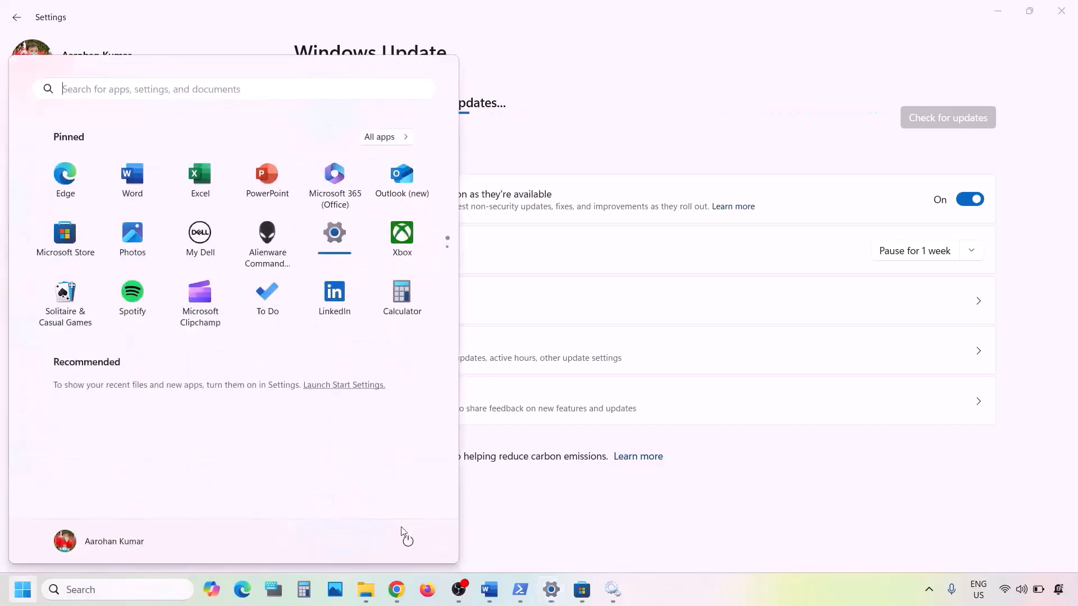
left_click(409, 542)
Copy inetcpl.cpl from the checklist and open Internet Properties through Windows search.
left_click(650, 490)
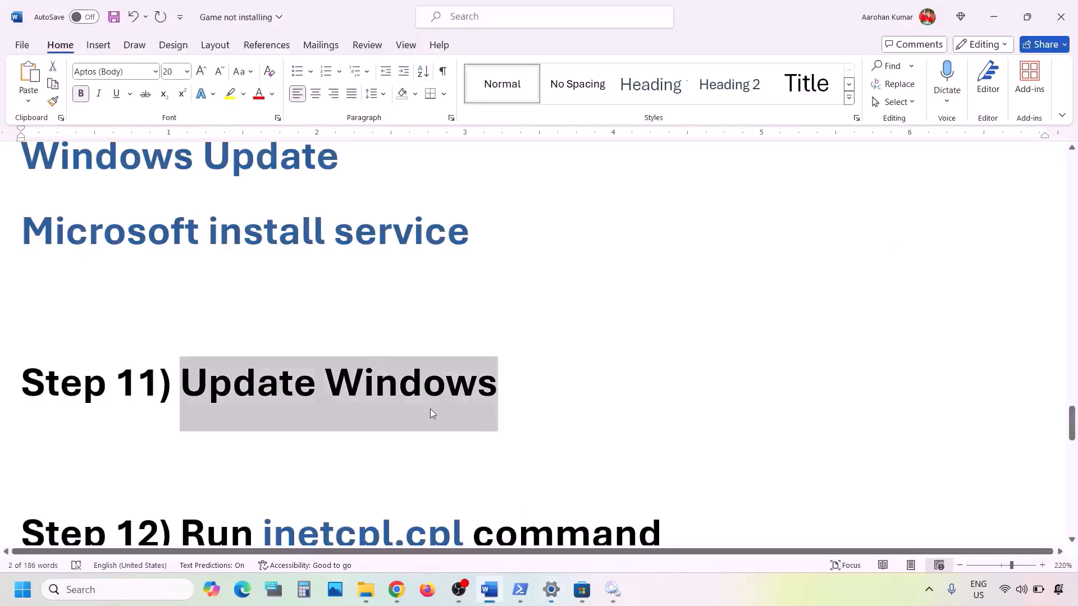
scroll(432, 413, "down", 2)
scroll(431, 409, "down", 1)
left_click_drag(470, 399, 285, 396)
key("ctrl+c")
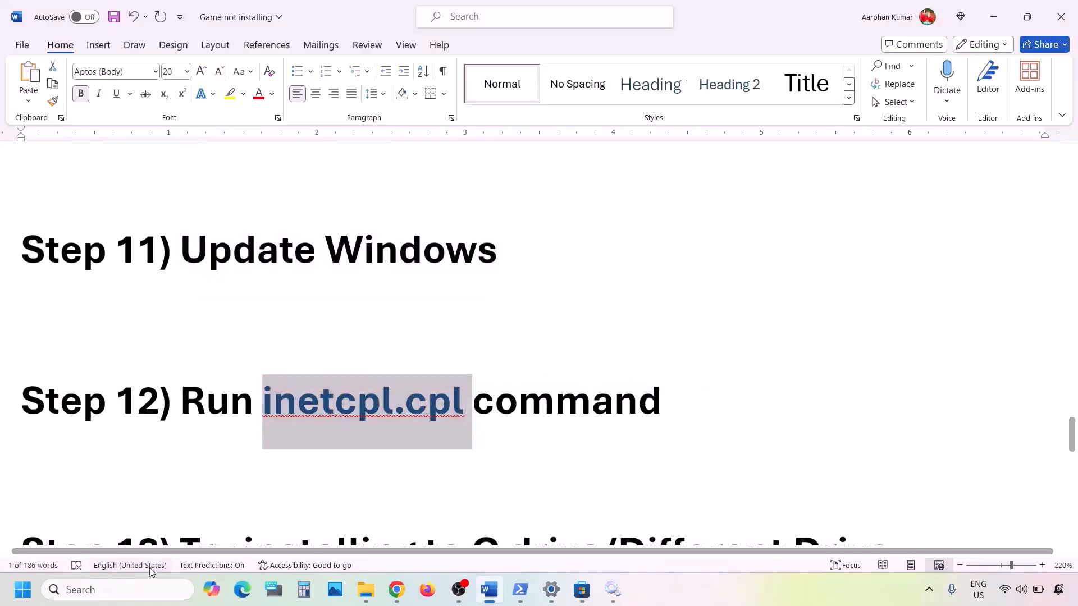
left_click(127, 590)
key("ctrl+v")
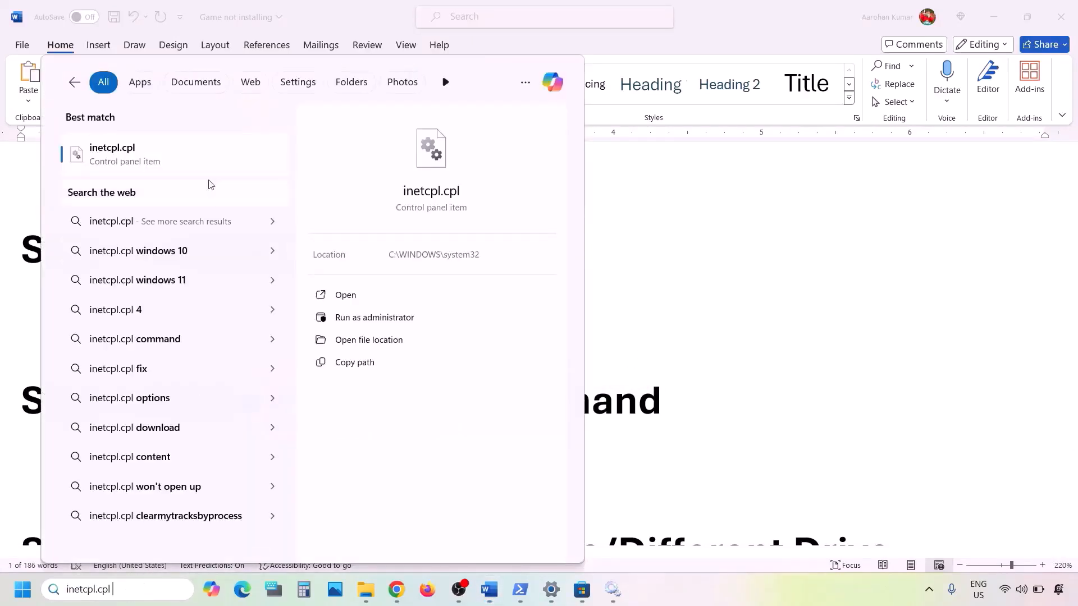
left_click(148, 163)
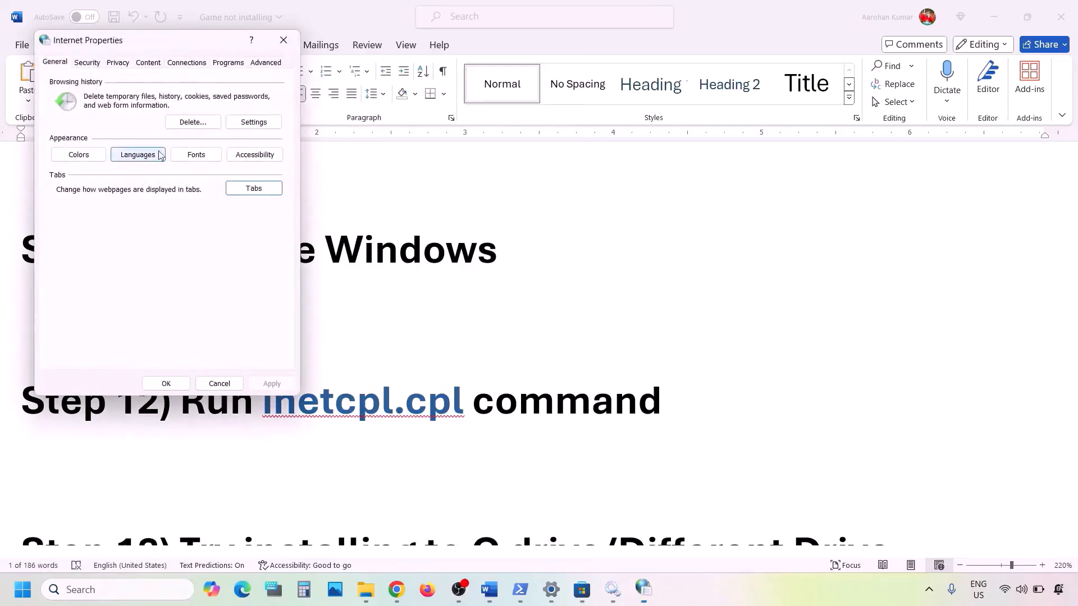
Tick Use TLS 1.3 in the Advanced tab's settings list.
left_click(268, 63)
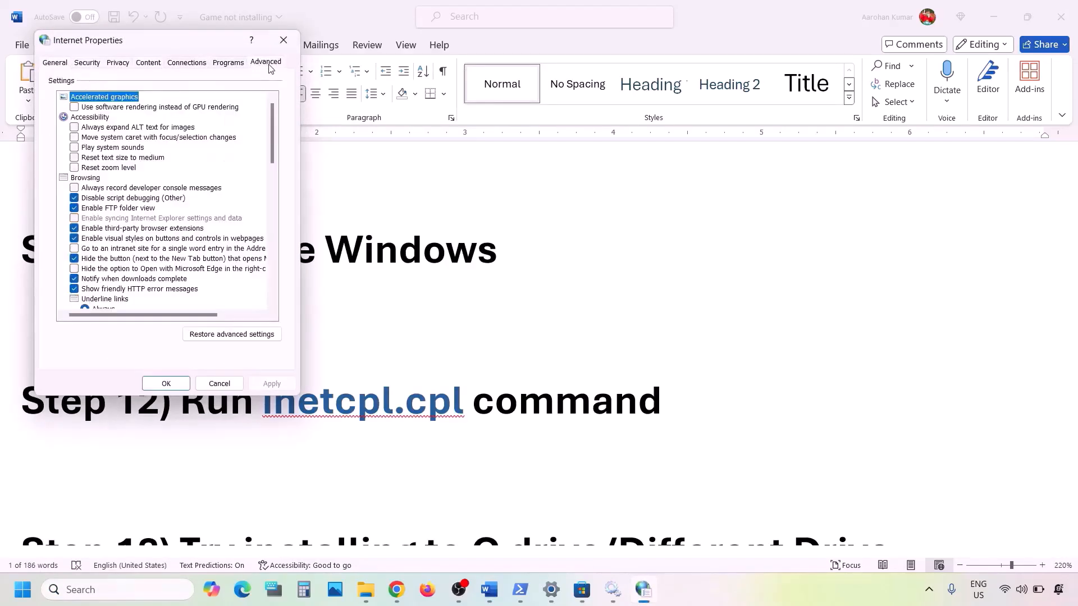
left_click_drag(219, 47, 509, 110)
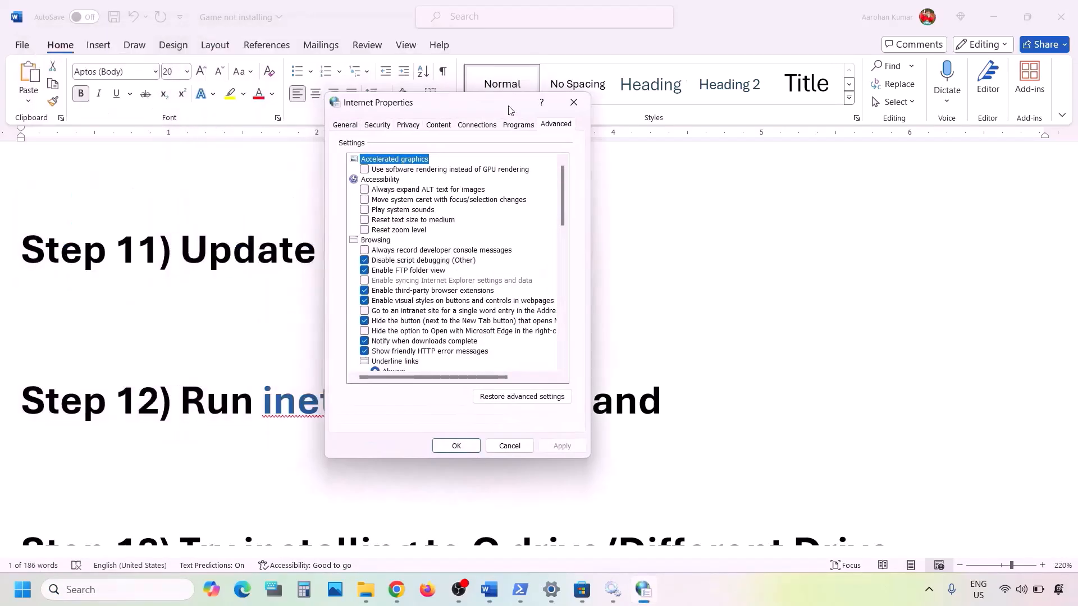
left_click(555, 126)
scroll(456, 237, "down", 10)
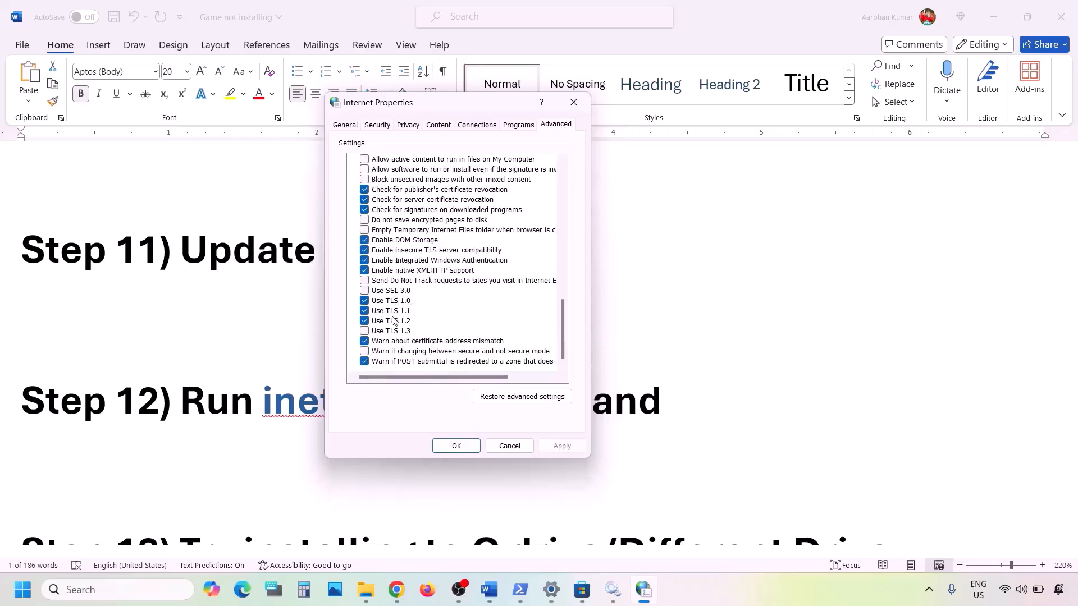
left_click(366, 332)
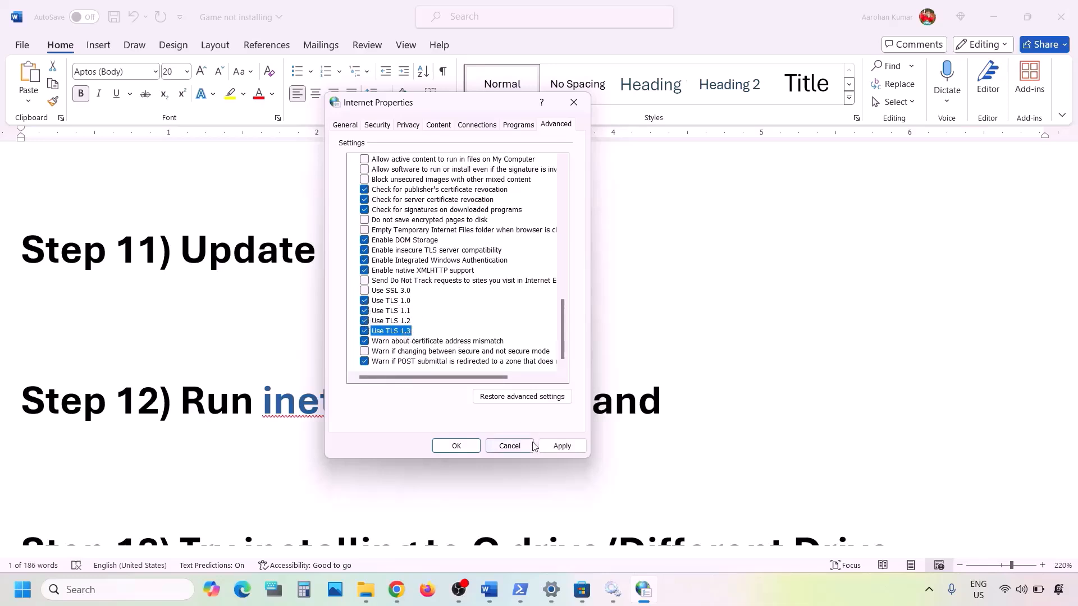
Save and close Internet Properties, select Step 13's instruction in Word, then switch to Settings.
left_click(562, 446)
left_click(436, 446)
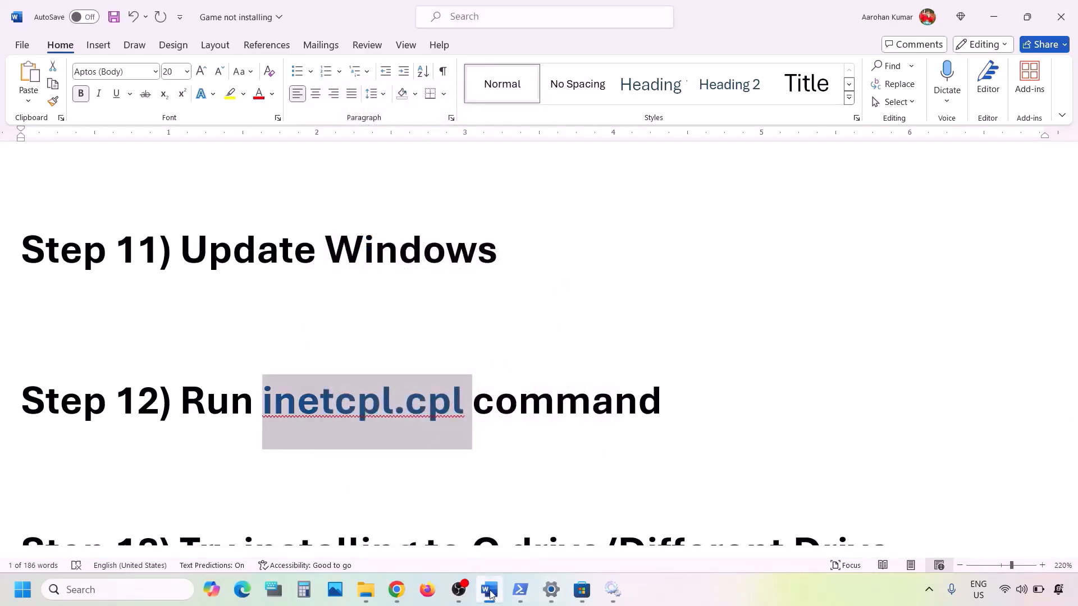
scroll(362, 423, "down", 5)
scroll(364, 424, "up", 1)
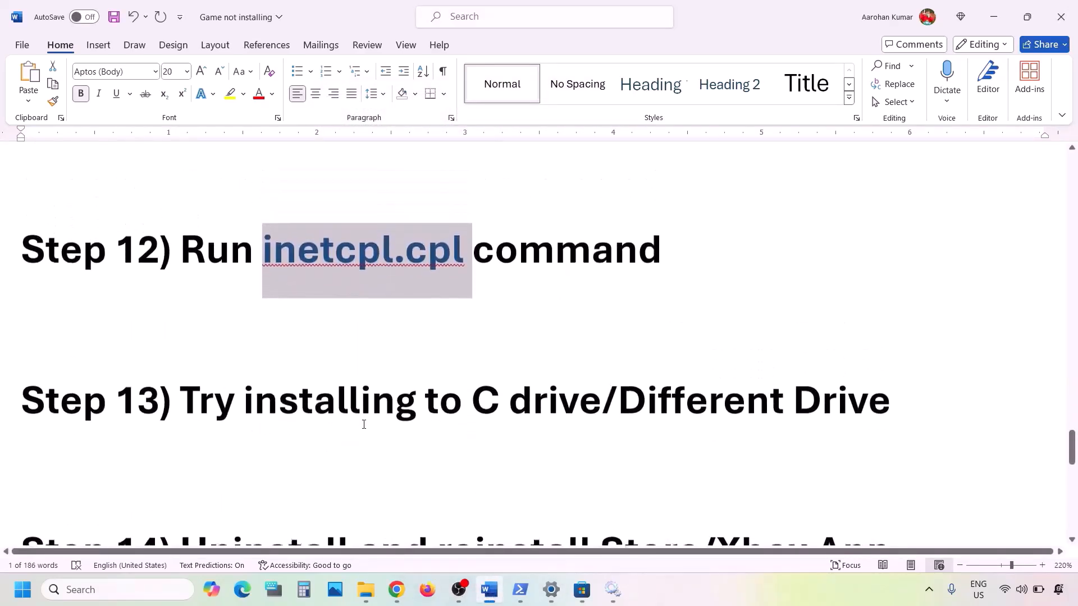
left_click_drag(190, 405, 727, 410)
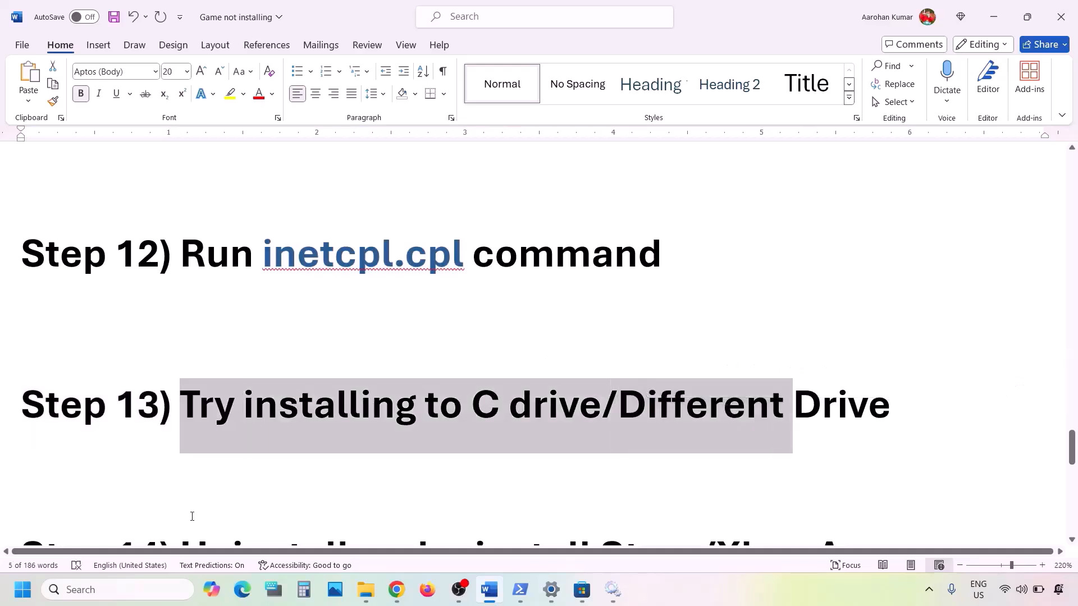
key("alt+Tab")
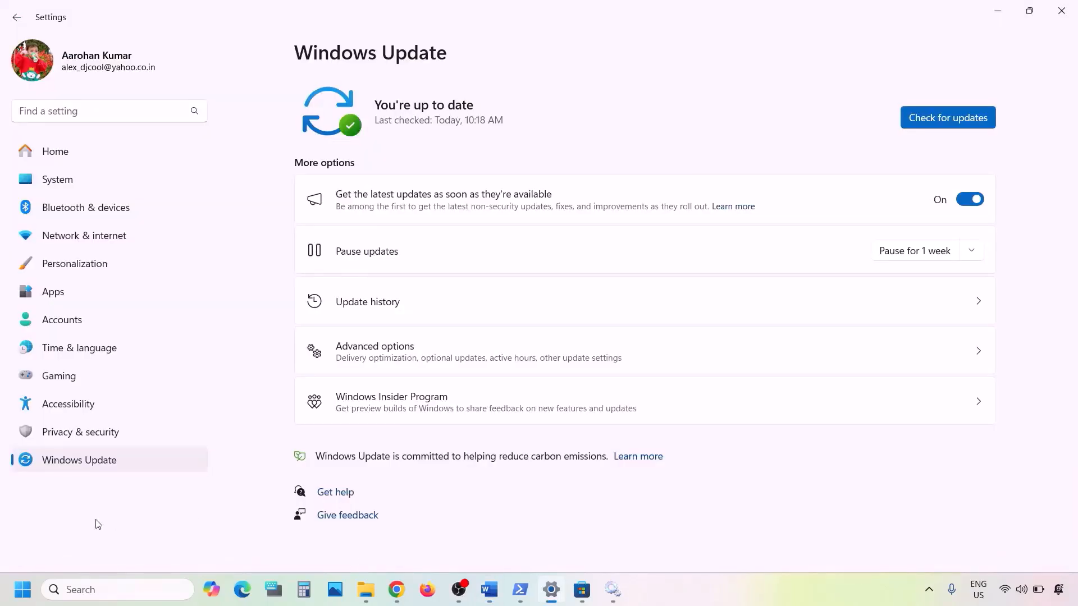
Go to System > Storage and expand Advanced storage settings.
left_click(59, 174)
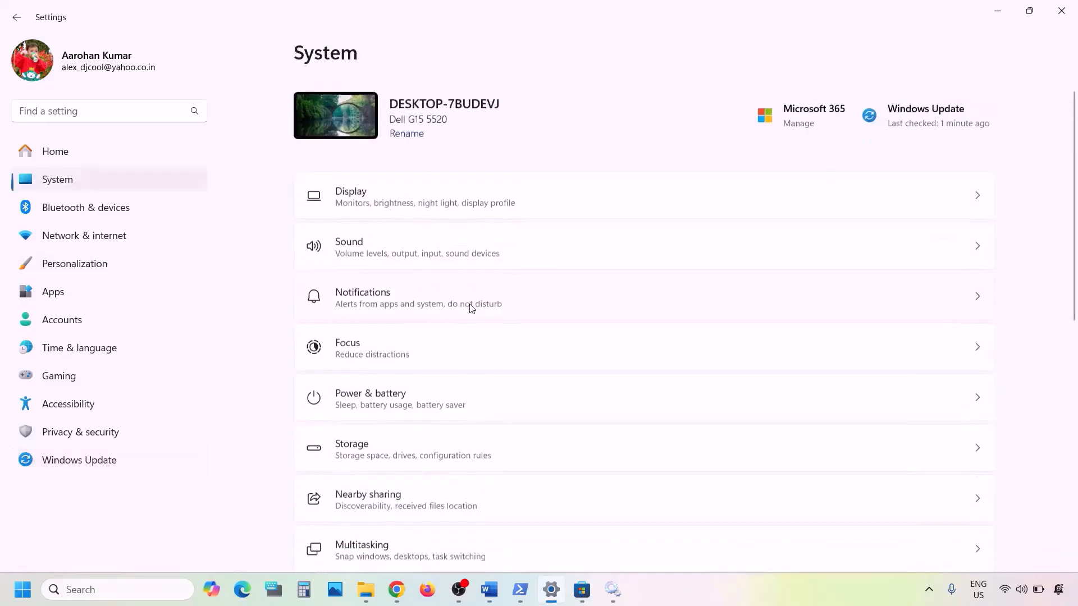
scroll(469, 308, "down", 2)
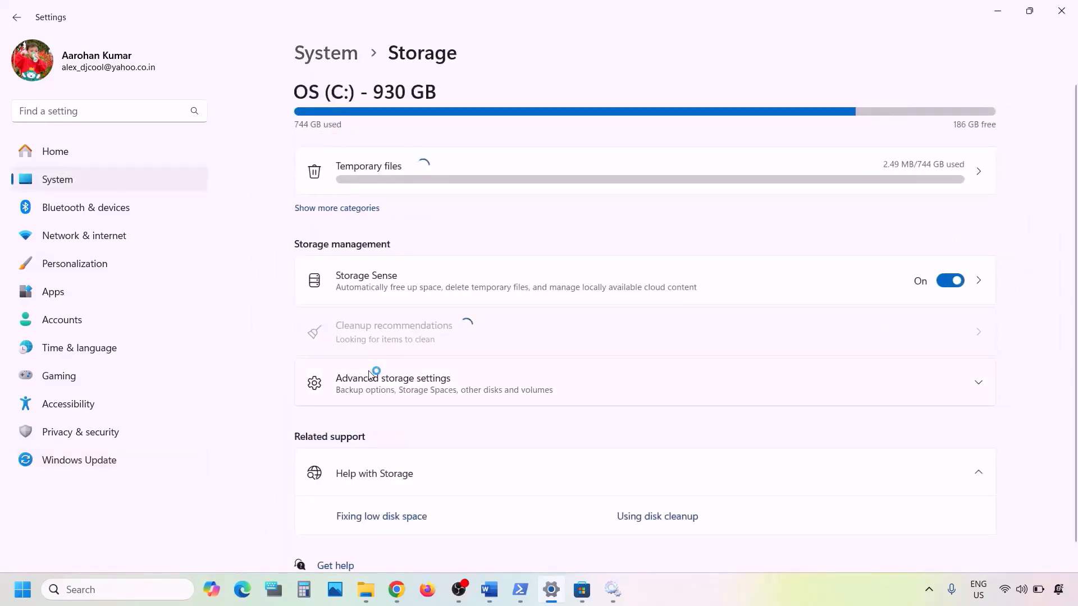
scroll(371, 372, "down", 1)
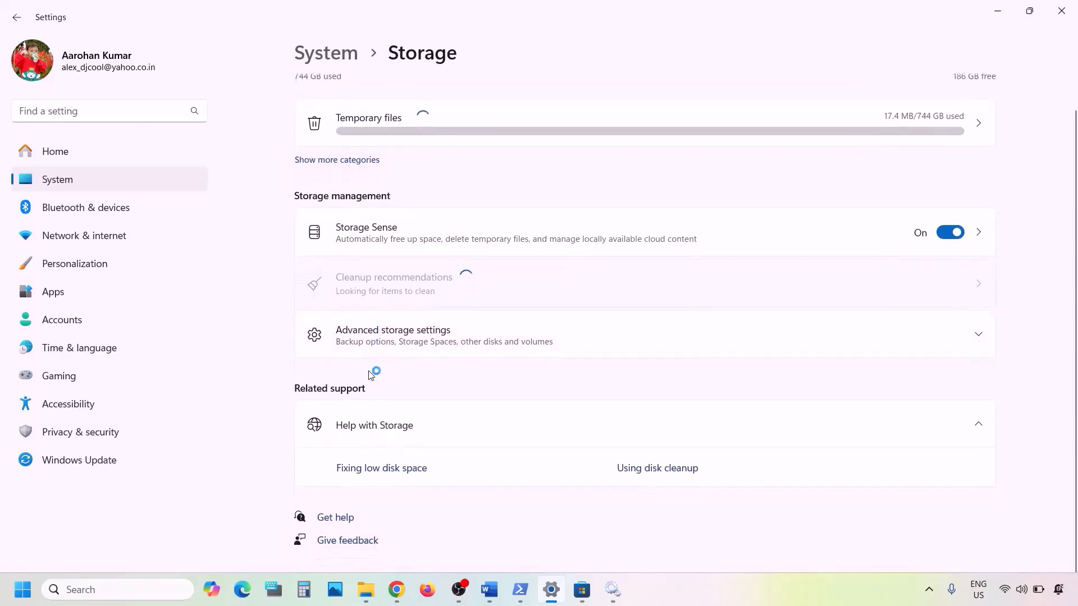
left_click(418, 344)
scroll(418, 352, "down", 1)
scroll(418, 352, "down", 2)
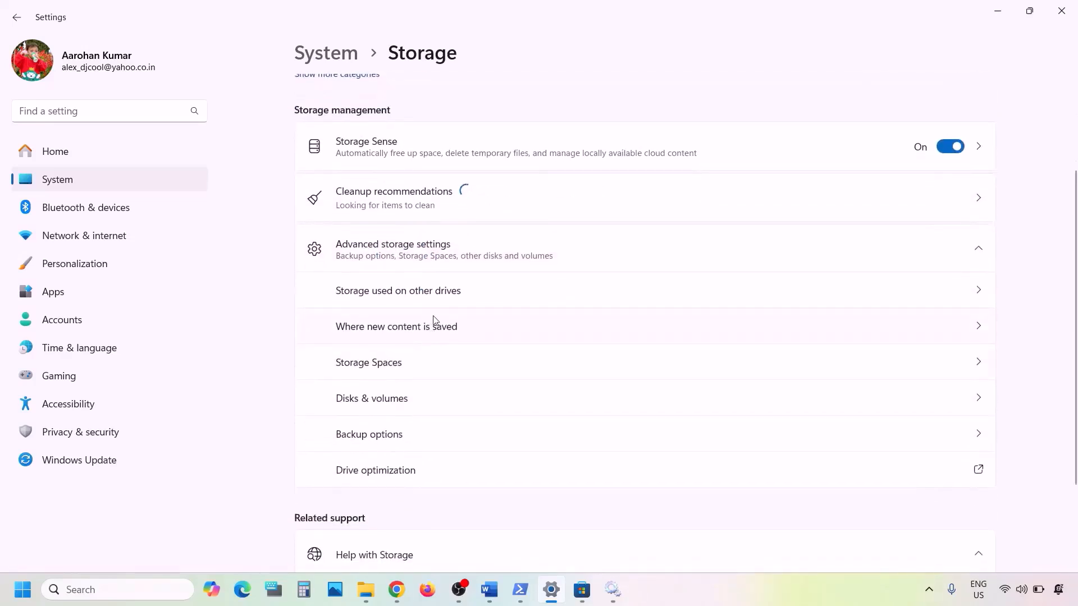
scroll(433, 320, "down", 1)
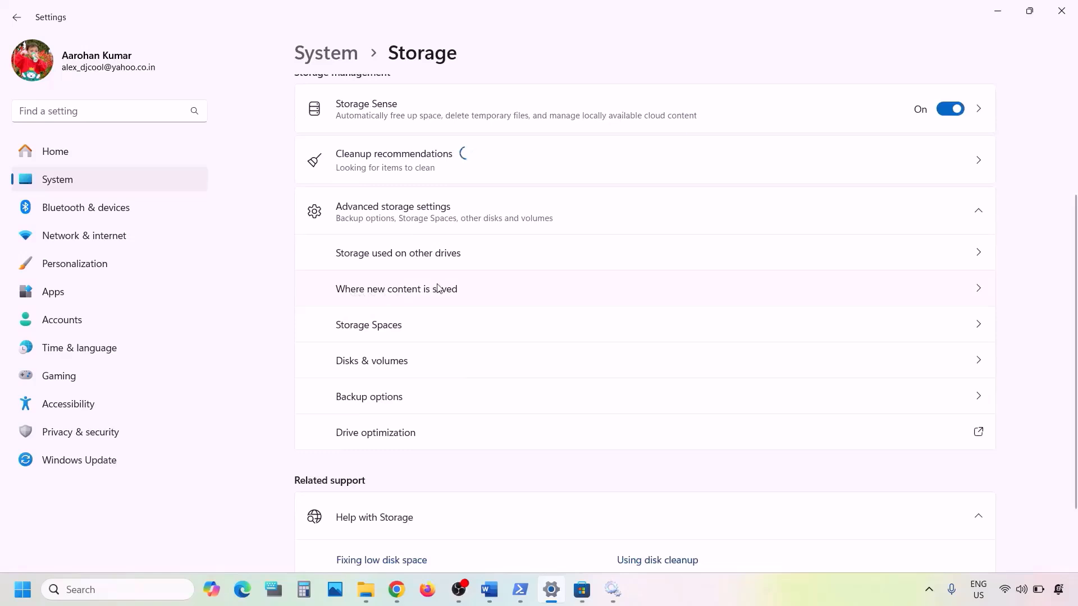
scroll(786, 287, "up", 5)
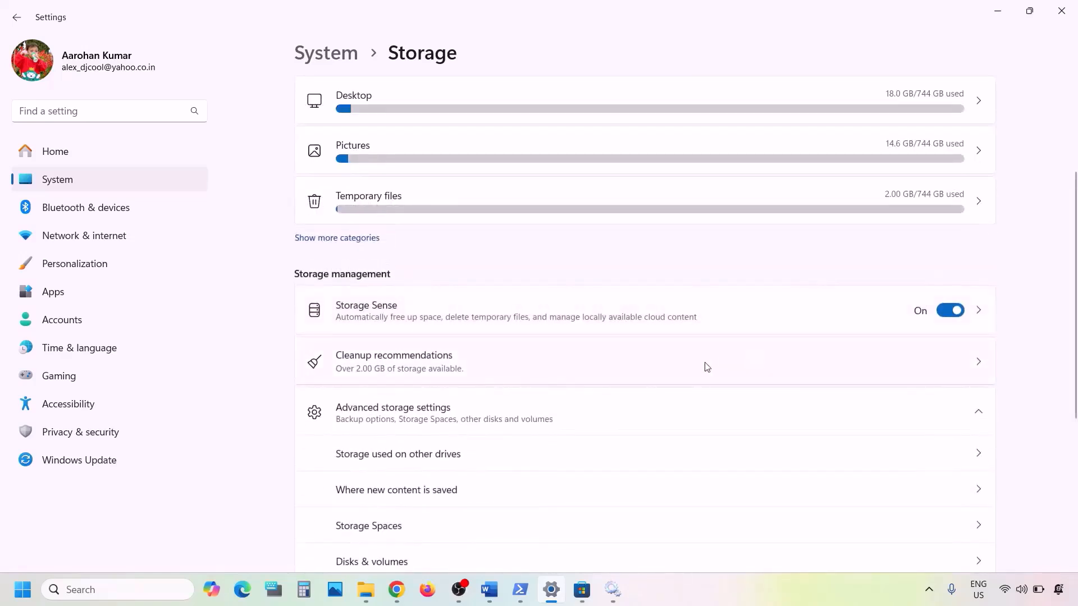
scroll(705, 365, "down", 2)
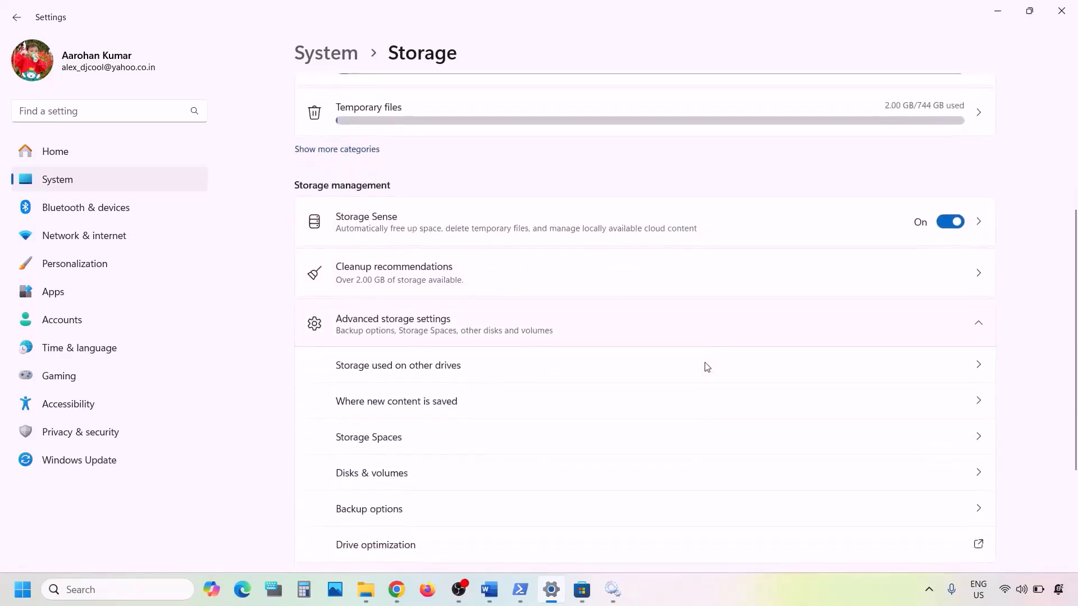
In Where new content is saved, confirm new apps save to OS (C:), then return to Word.
left_click(476, 408)
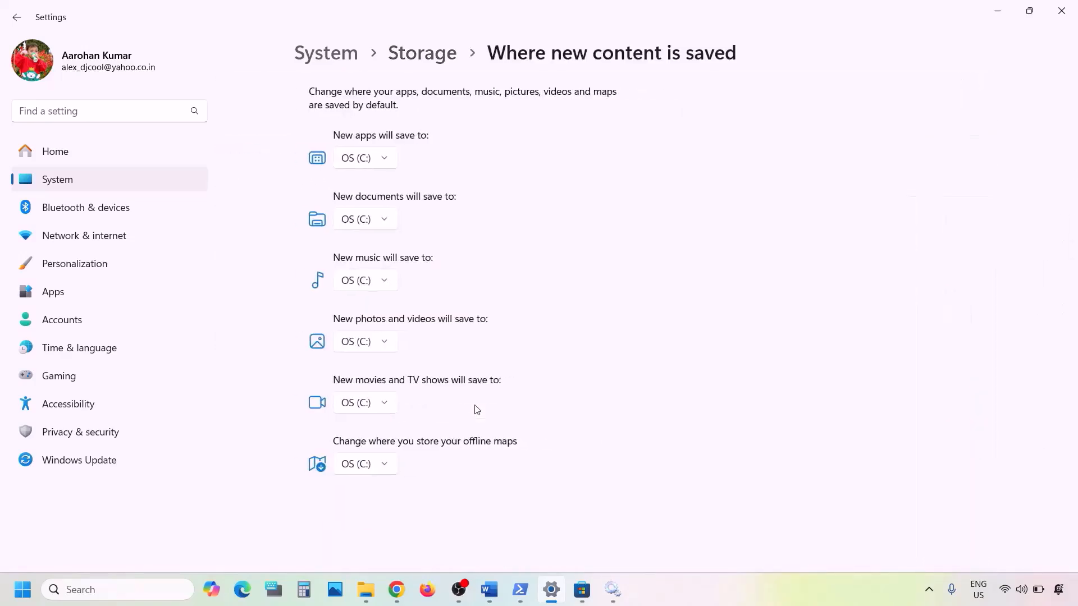
left_click(372, 161)
left_click(428, 164)
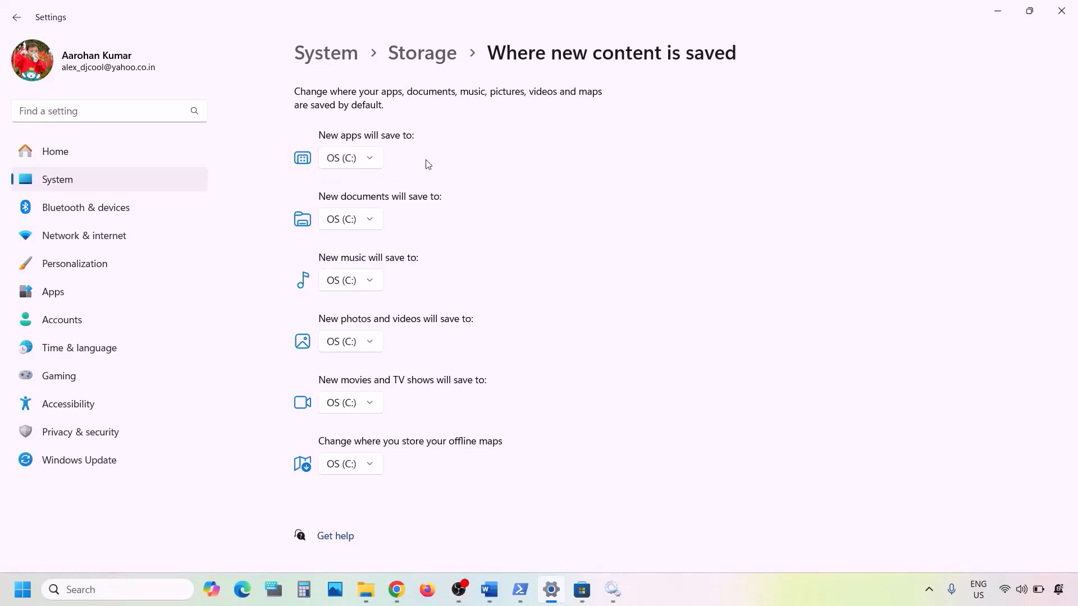
left_click(374, 161)
left_click(418, 163)
left_click(373, 163)
left_click(414, 163)
left_click(490, 589)
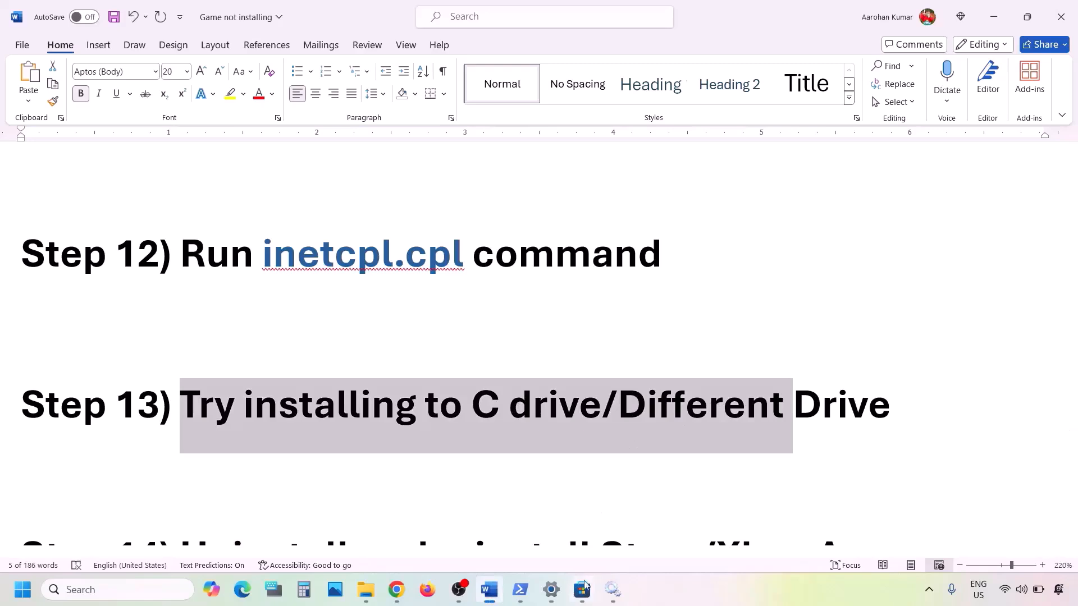
Recheck the drive choices under New apps in Storage settings, then close them.
left_click(552, 590)
left_click(369, 162)
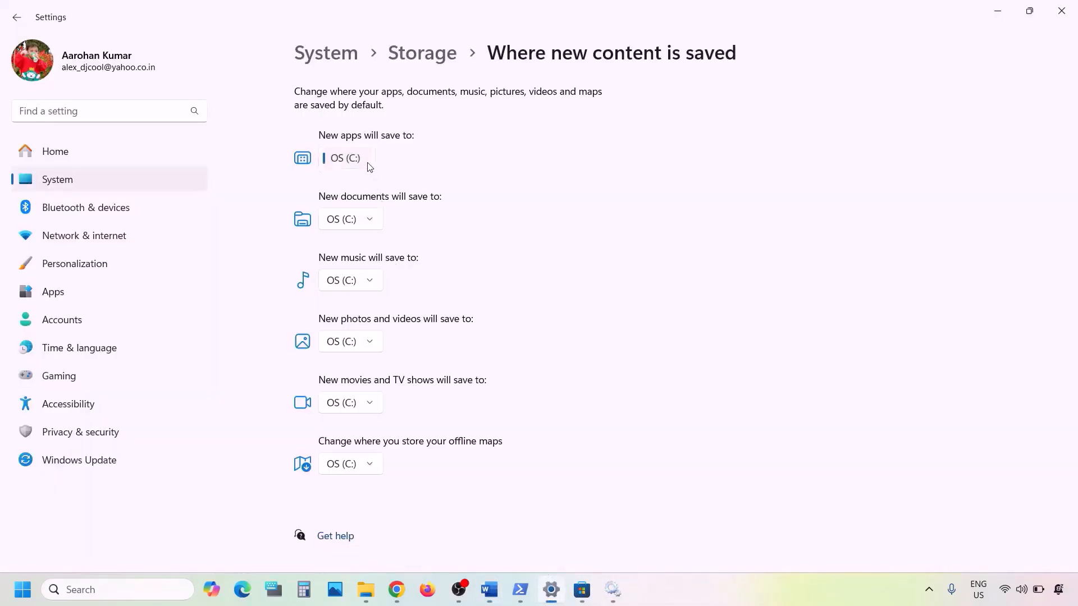
left_click(446, 161)
Back in the Word checklist, move past Step 13 and select the Step 14 heading.
left_click(998, 11)
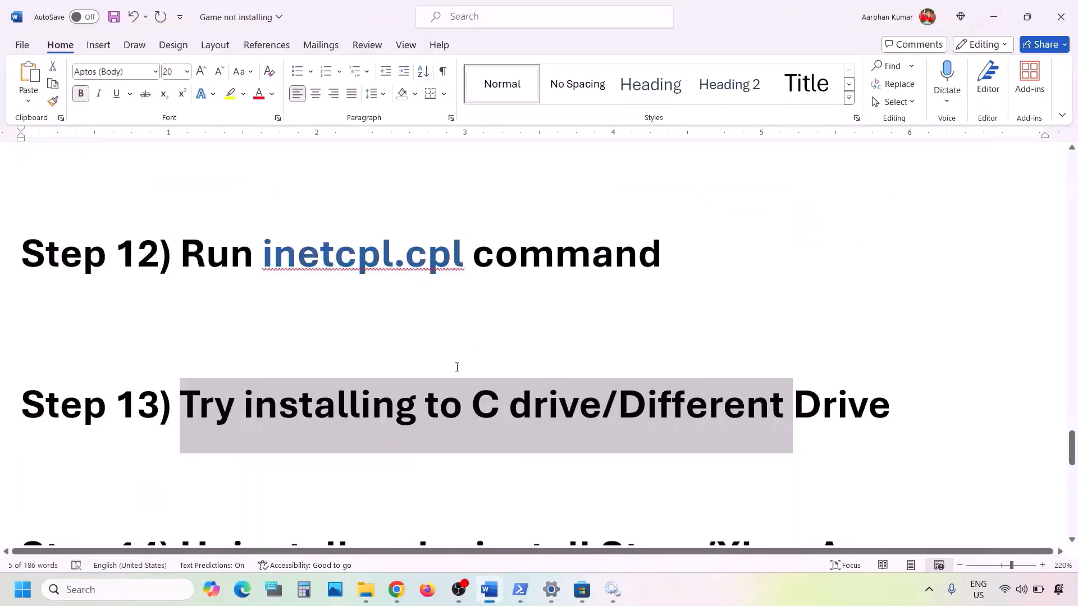
left_click(460, 403)
left_click_drag(461, 403, 651, 410)
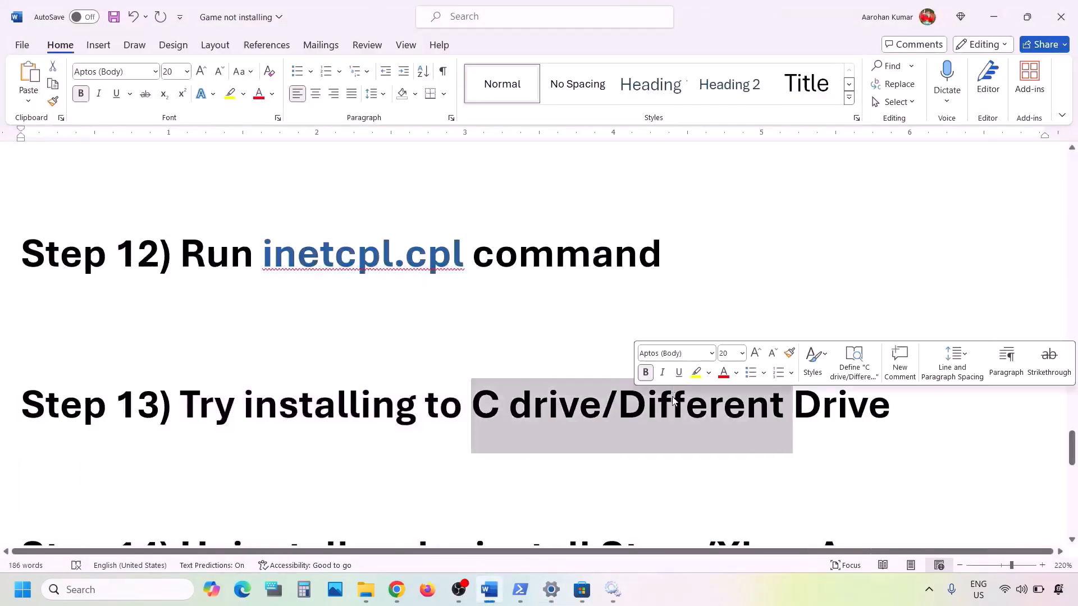
left_click(651, 410)
left_click(847, 404, "shift")
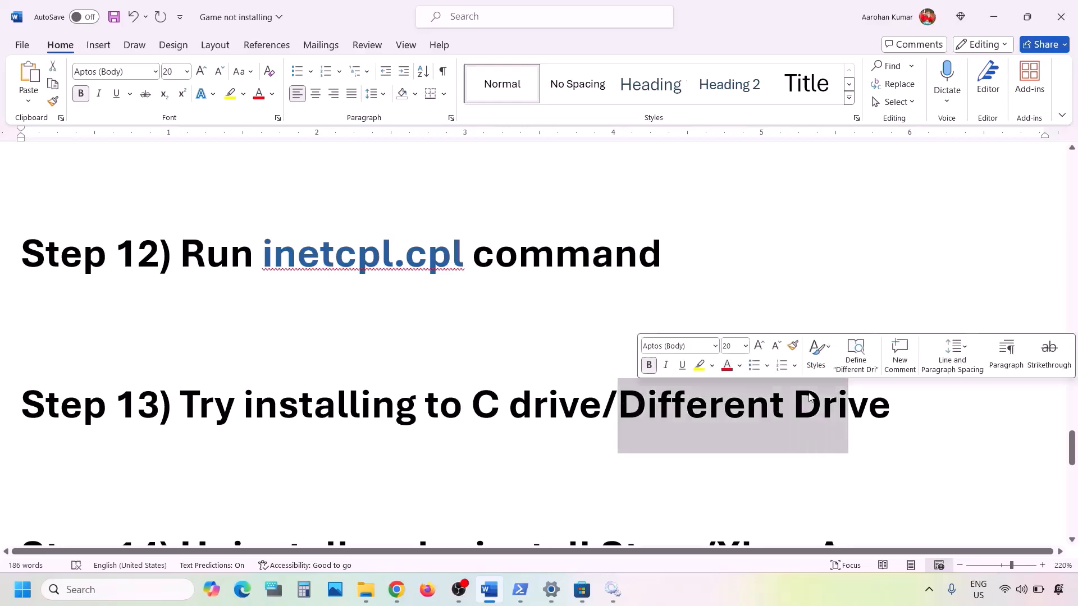
scroll(360, 419, "down", 3)
scroll(359, 419, "down", 3)
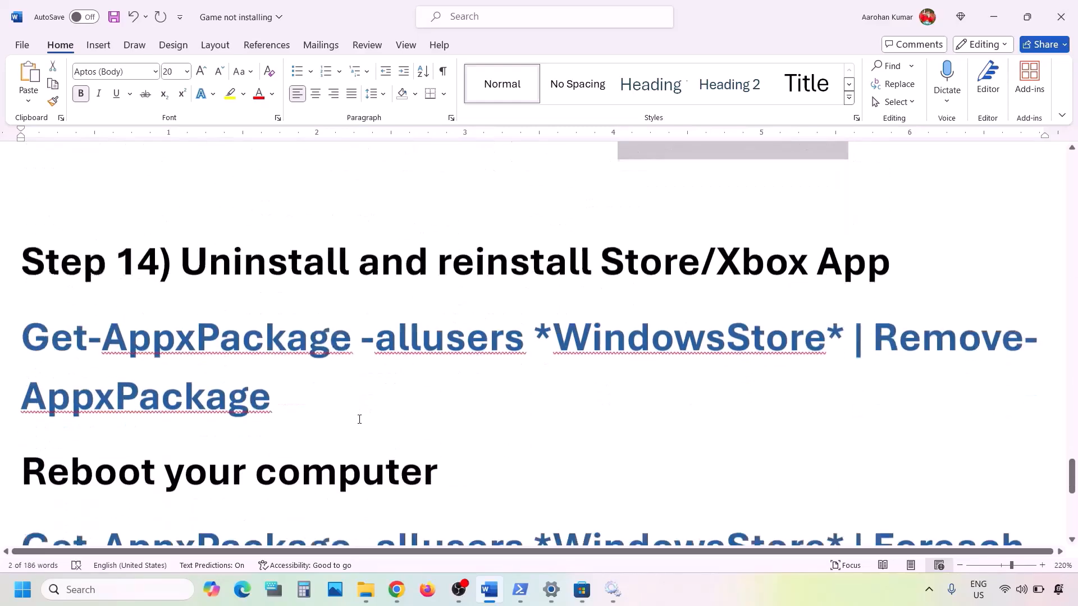
left_click_drag(211, 207, 887, 209)
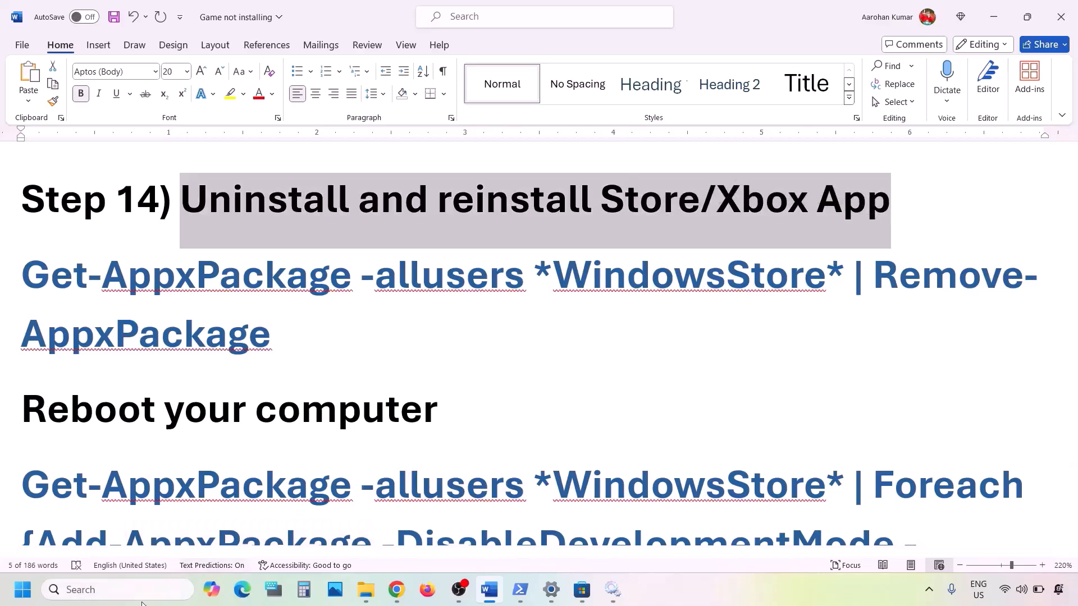
Uninstall the Xbox app found by searching 'xbox', then return to Microsoft Store.
left_click(130, 591)
type("xbox")
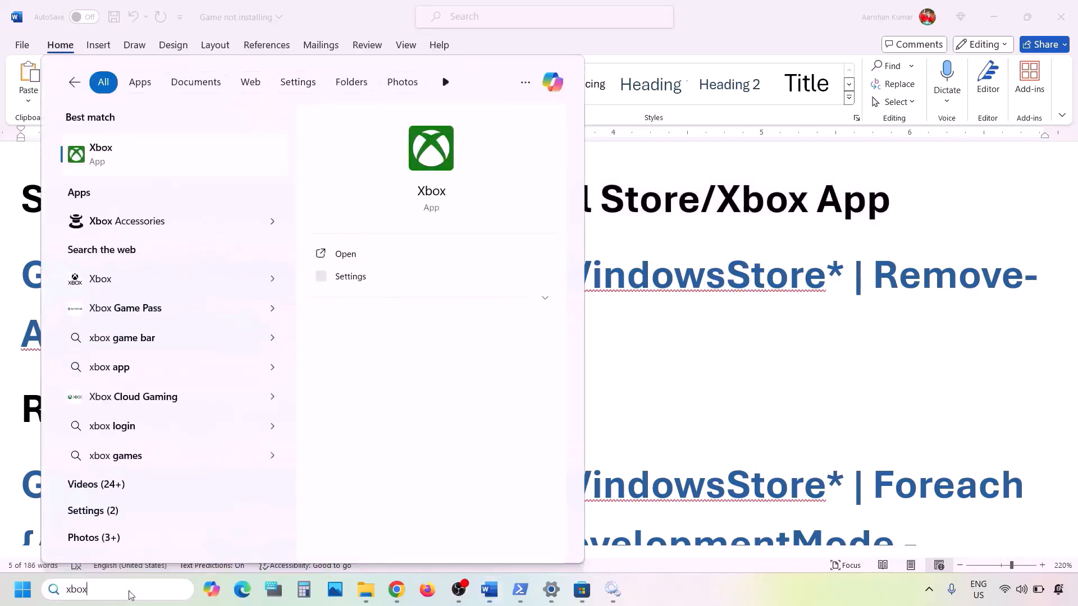
right_click(116, 162)
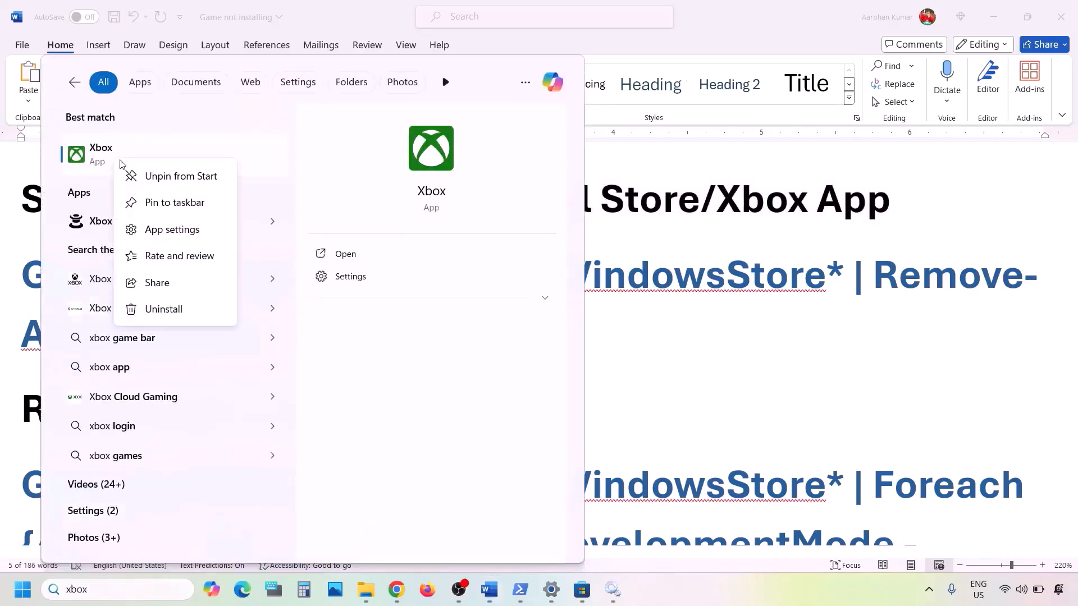
left_click(162, 310)
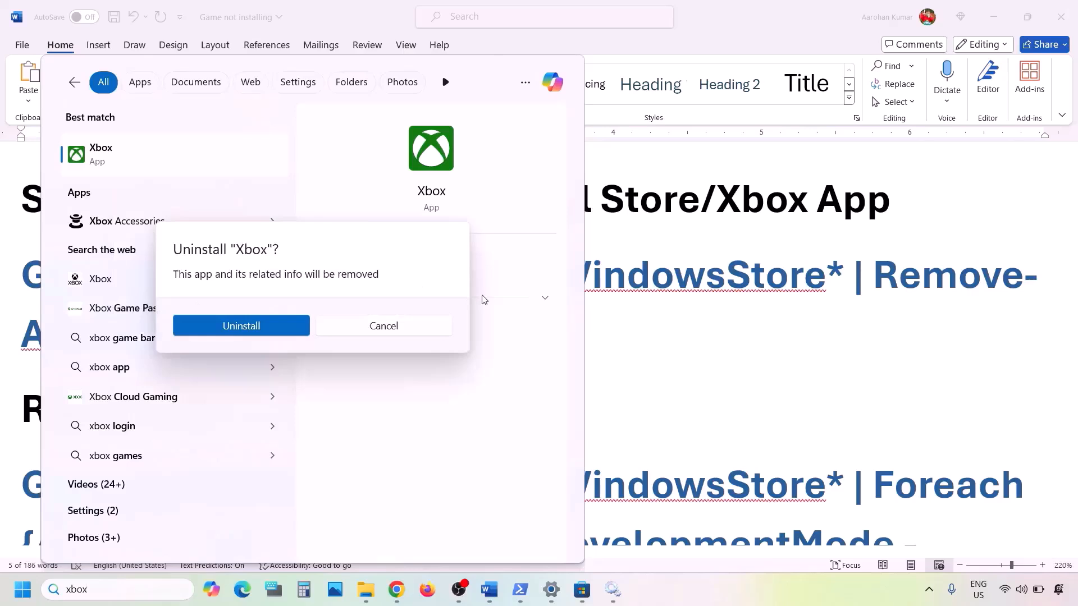
left_click(264, 326)
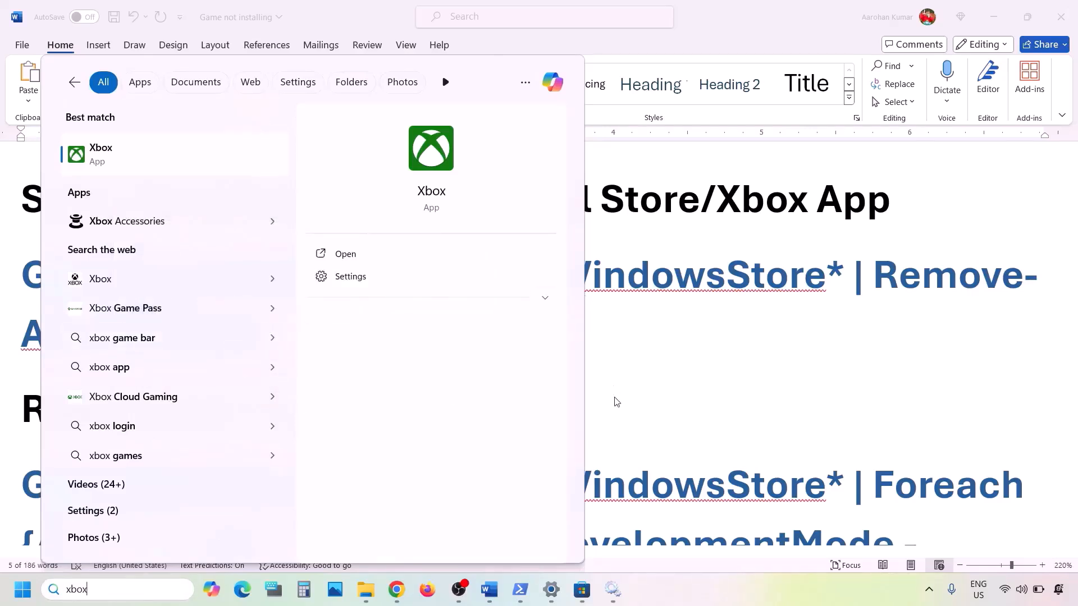
left_click(582, 589)
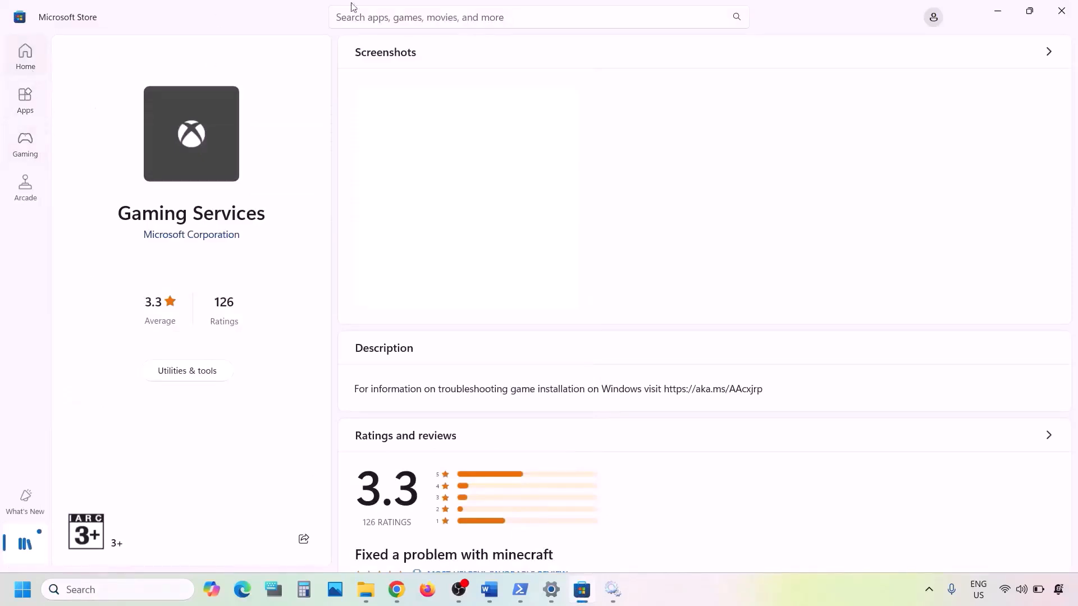
Search the Store for xbox, open the Xbox app page and Get it.
left_click(394, 13)
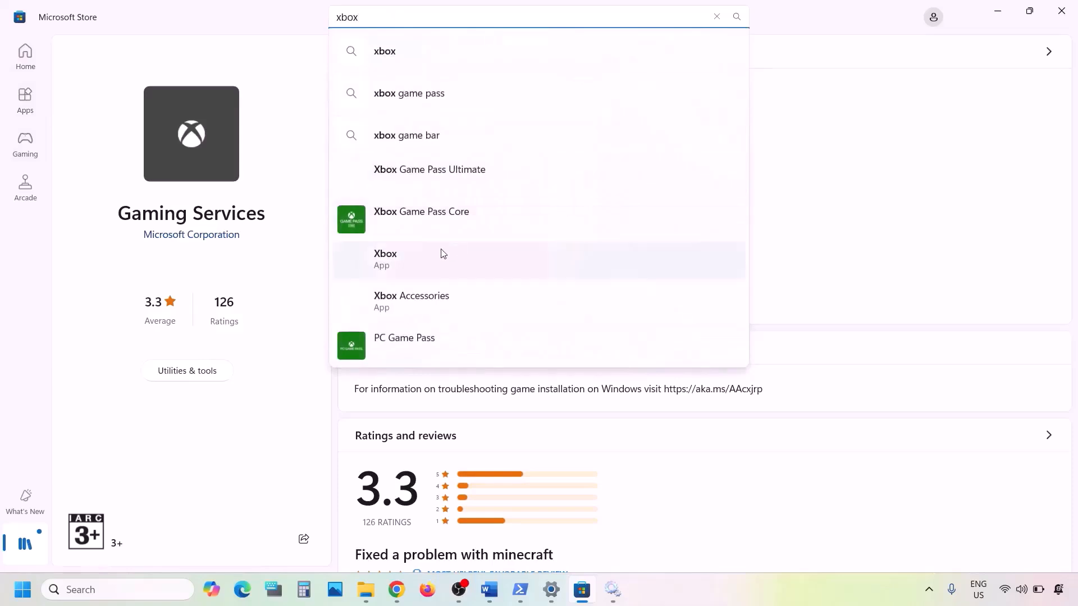
left_click(408, 257)
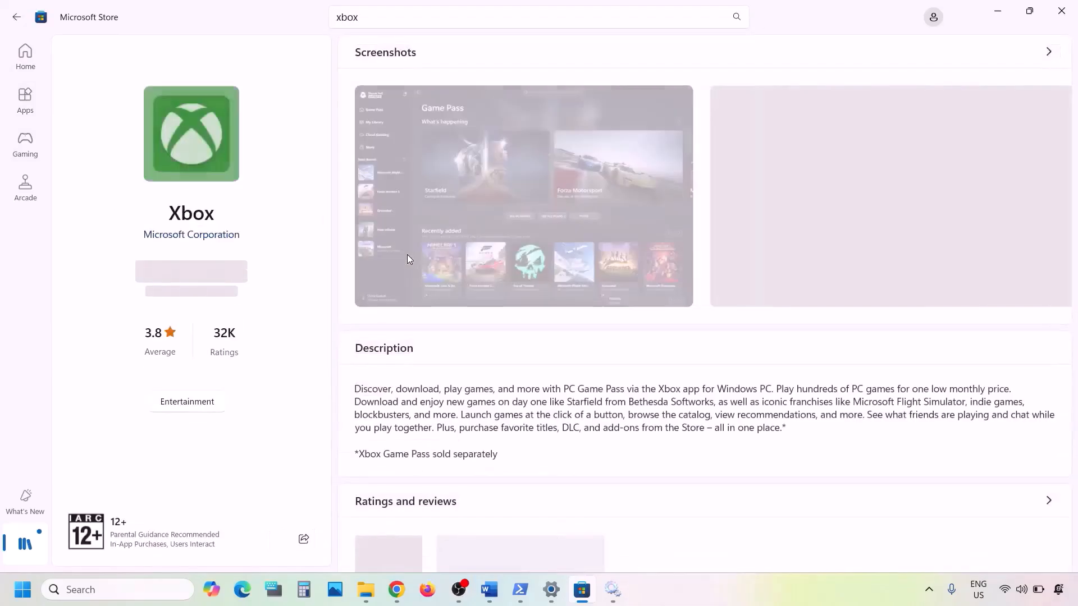
left_click(197, 276)
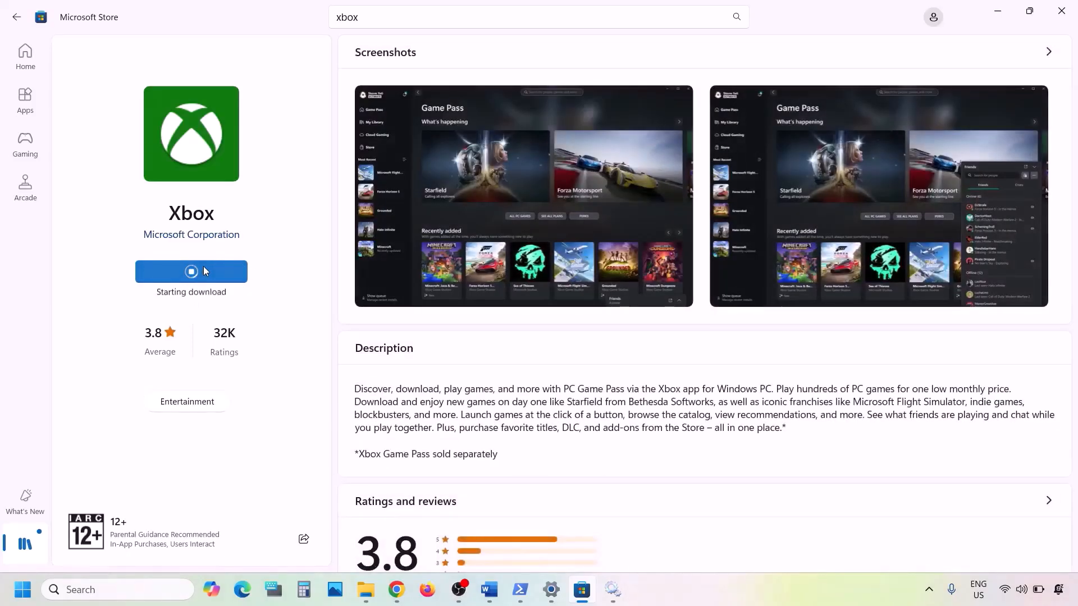
Search 'xbox' again and uninstall the newly reinstalled Xbox app, then switch to Chrome.
left_click(105, 589)
type("xbox")
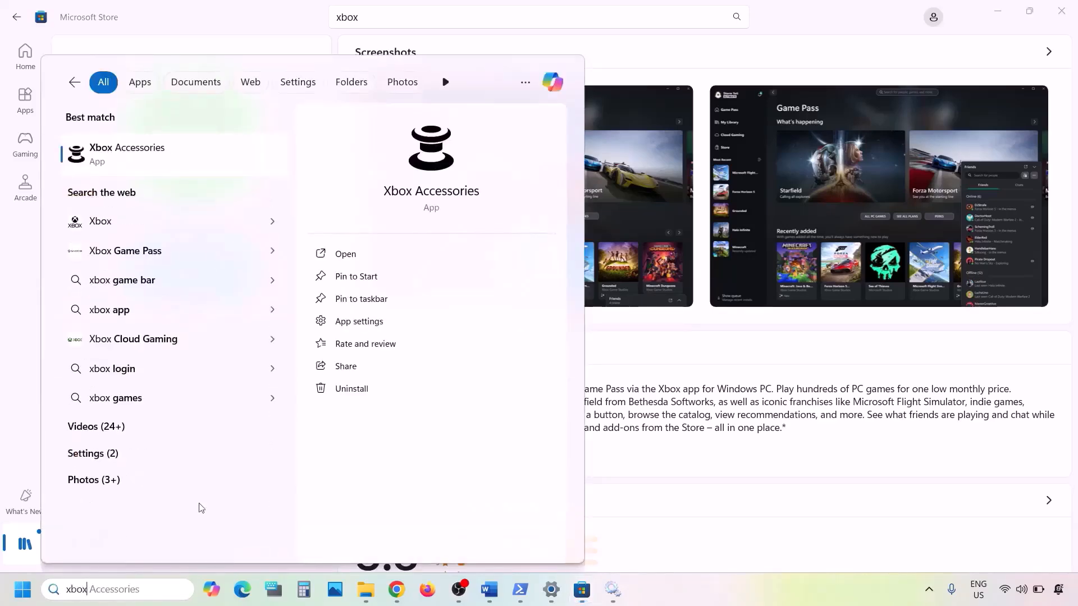
left_click(737, 393)
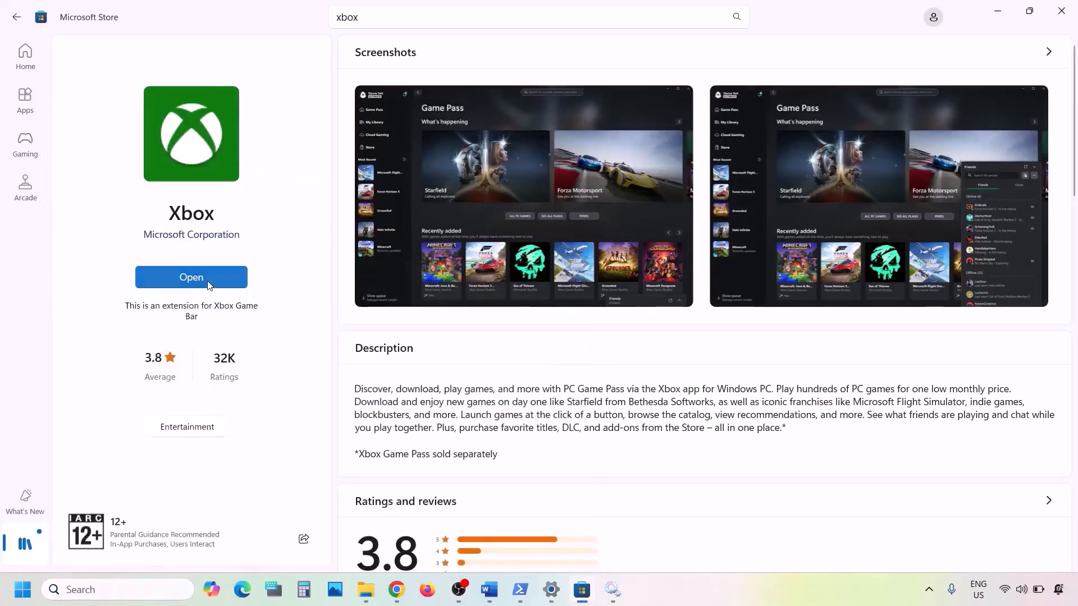
left_click(97, 588)
type("xbox")
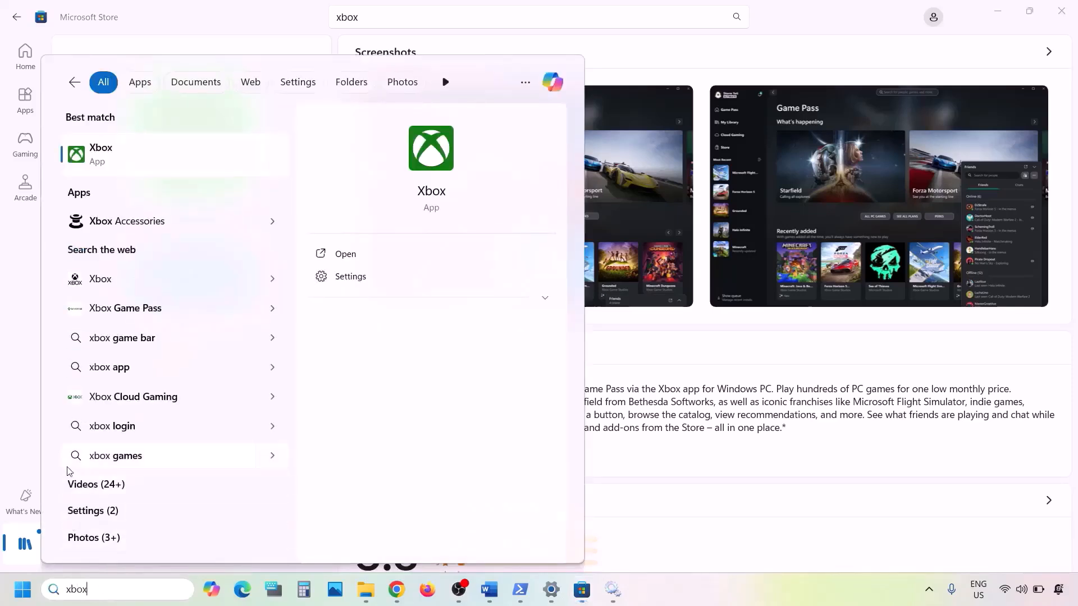
right_click(155, 163)
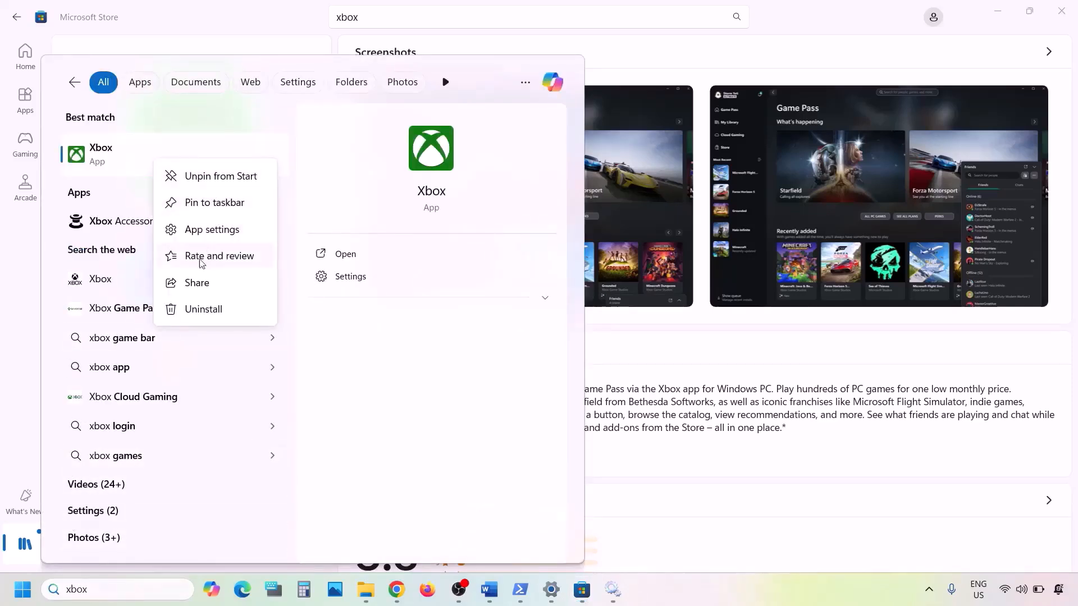
left_click(204, 308)
left_click(296, 328)
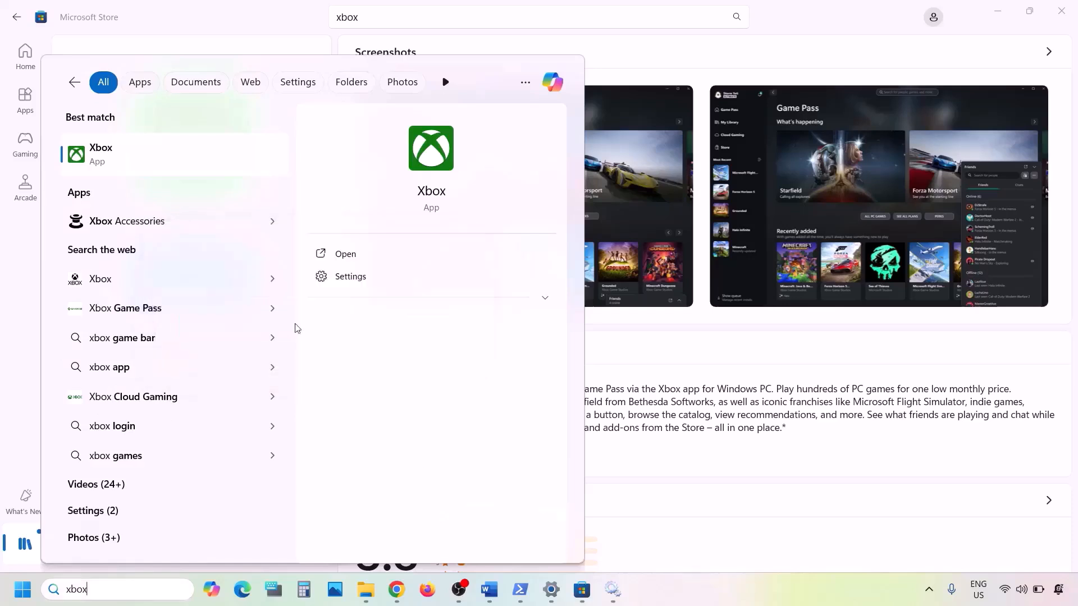
left_click(397, 593)
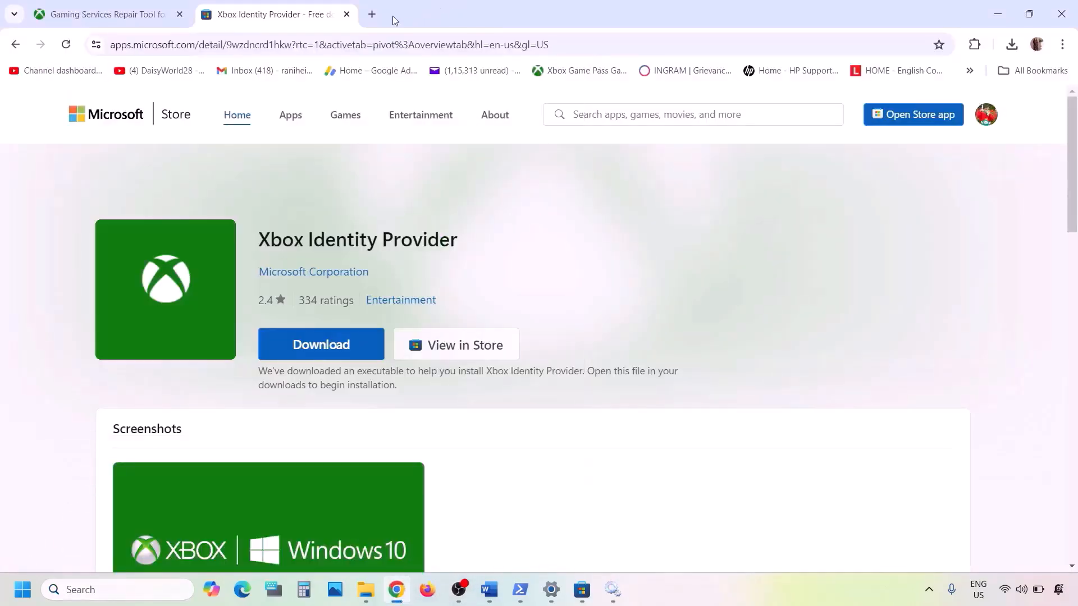
In a new tab, search Google for 'xbox app' and open the Xbox App for Windows PC result.
left_click(372, 15)
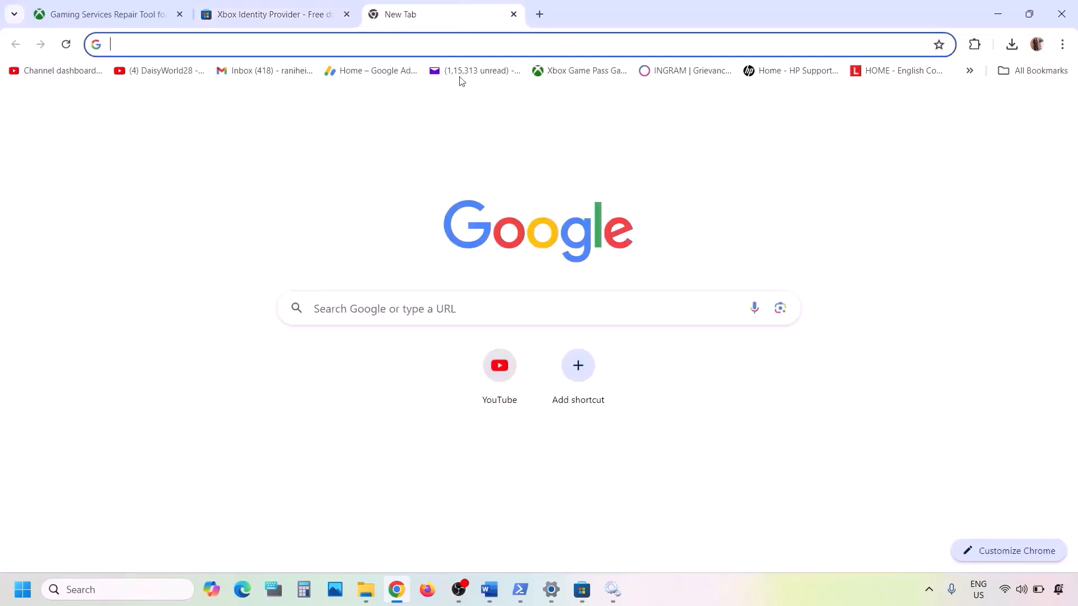
type("xbox app")
key("Return")
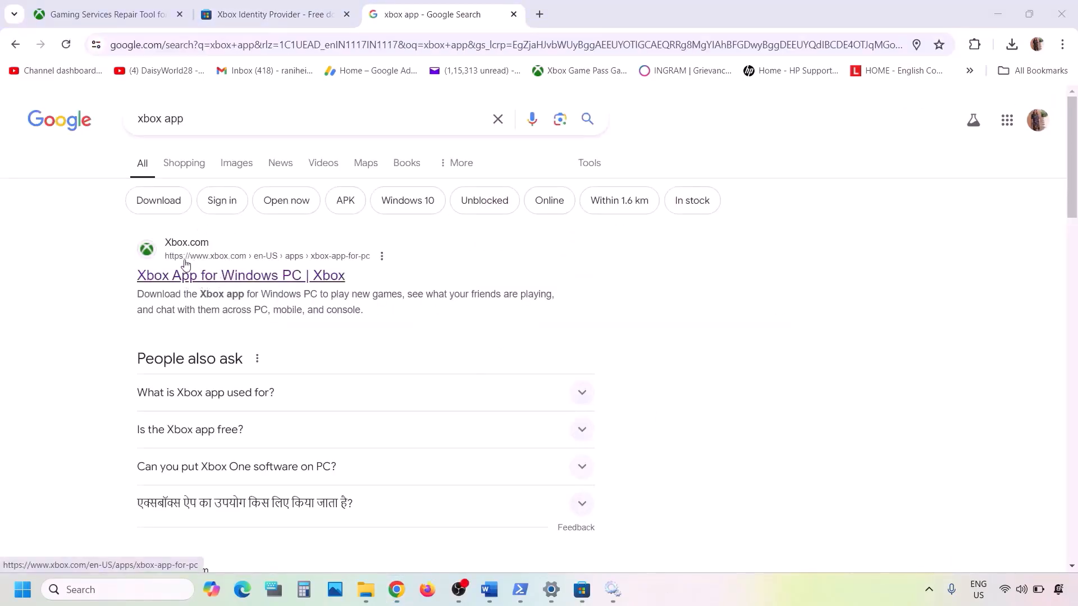
left_click(209, 281)
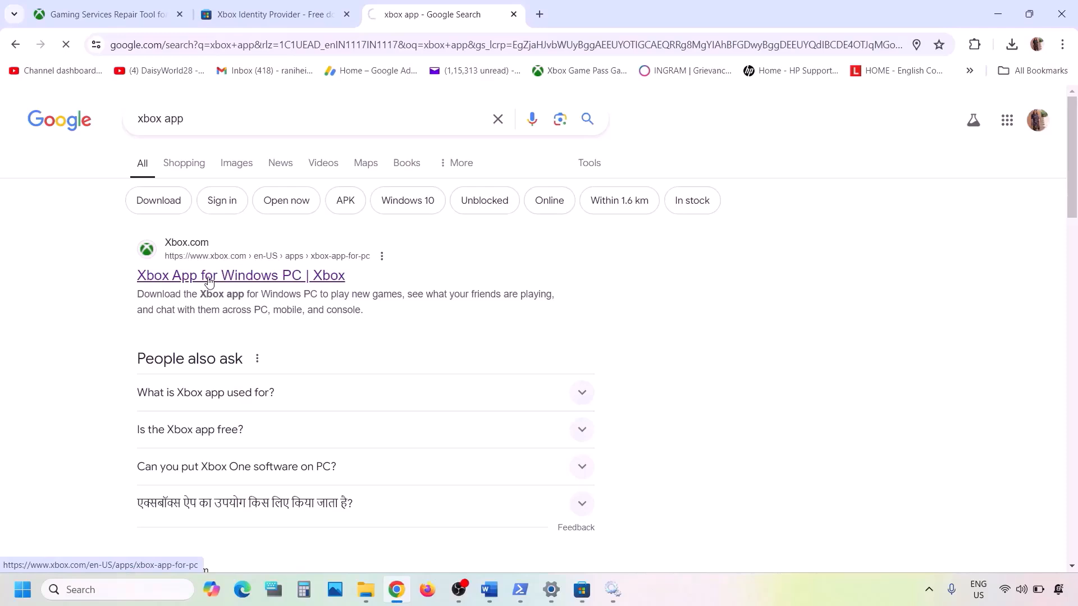